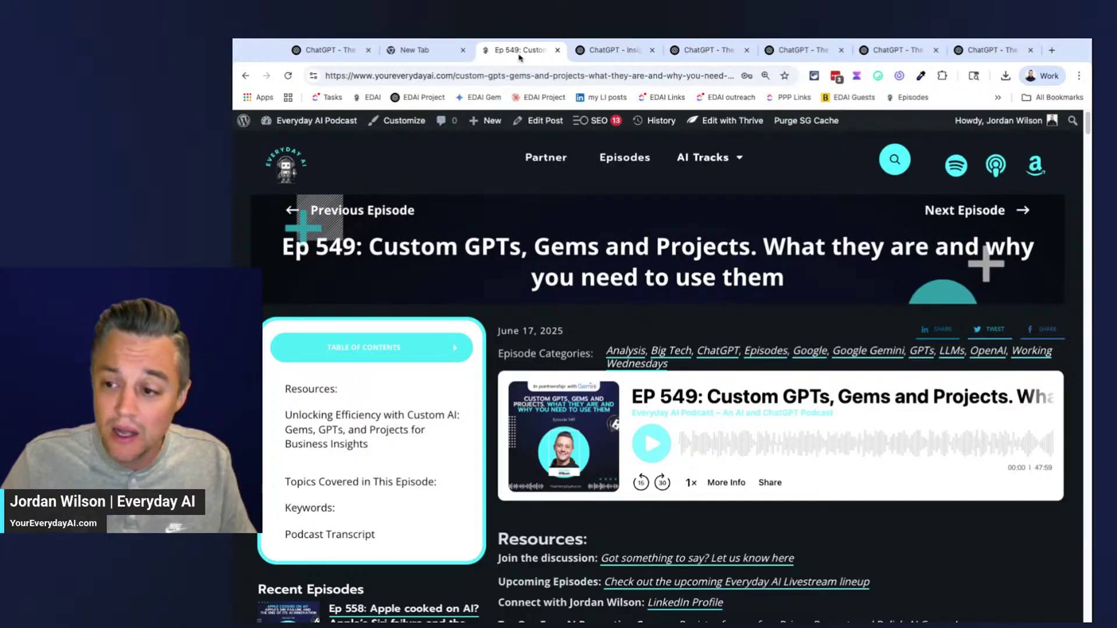
Open a second copy of the Insight Synthesizer GPT in a new tab and place it beside the original one
click(600, 54)
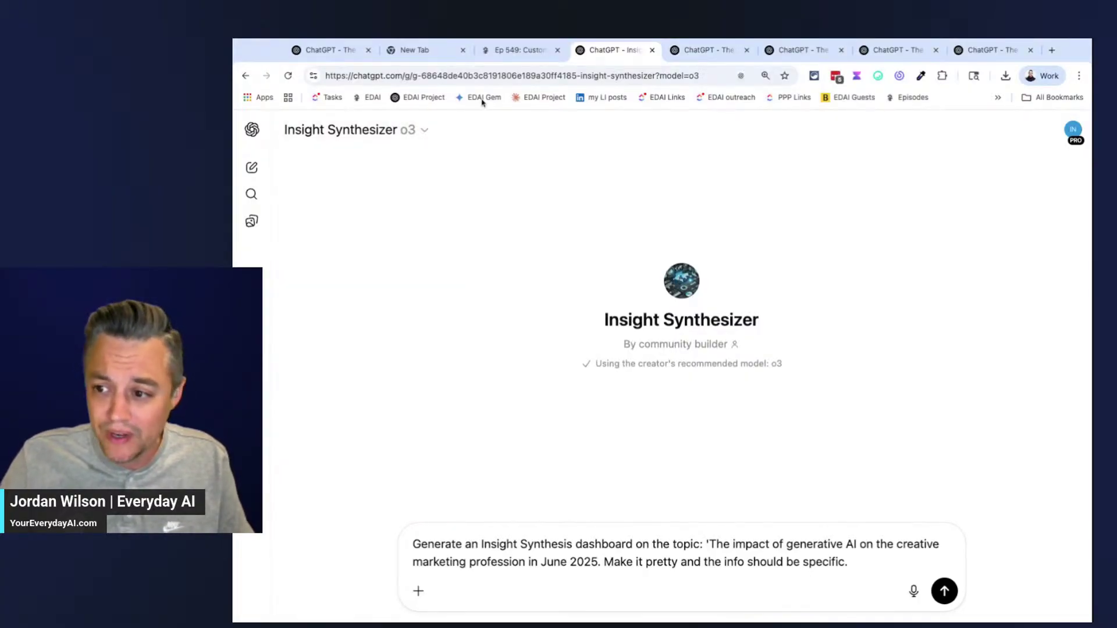
click(502, 76)
key(ctrl+c)
key(ctrl+t)
key(ctrl+v)
key(Return)
drag(981, 55, 599, 52)
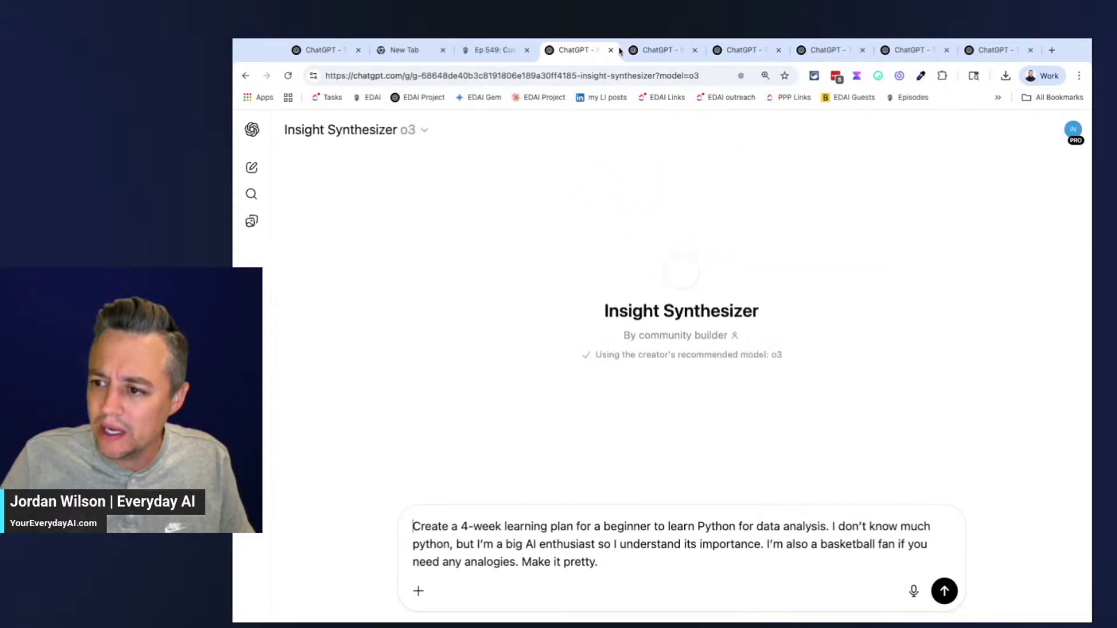
click(568, 547)
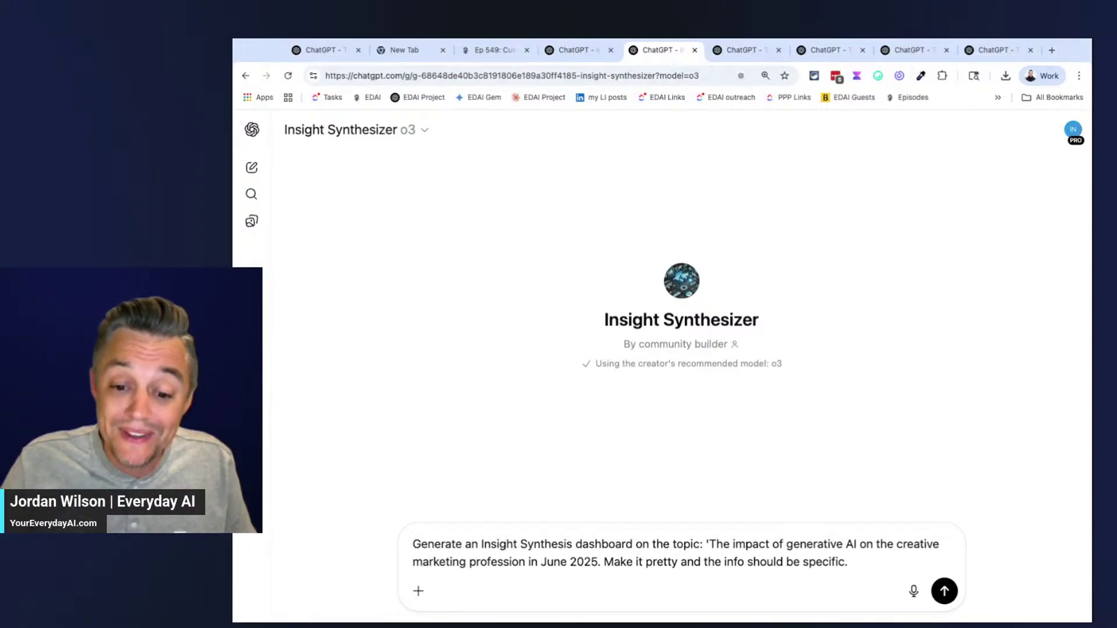
Examine the model choices offered for the Insight Synthesizer GPT, including the creator-recommended option
click(407, 136)
mouse_move(374, 159)
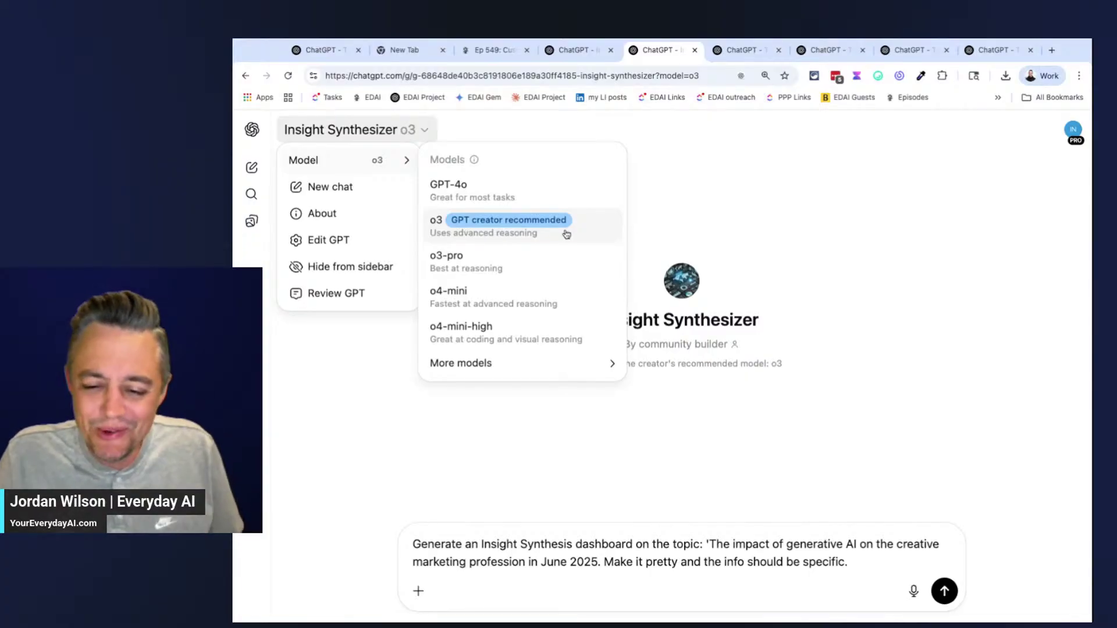
click(686, 313)
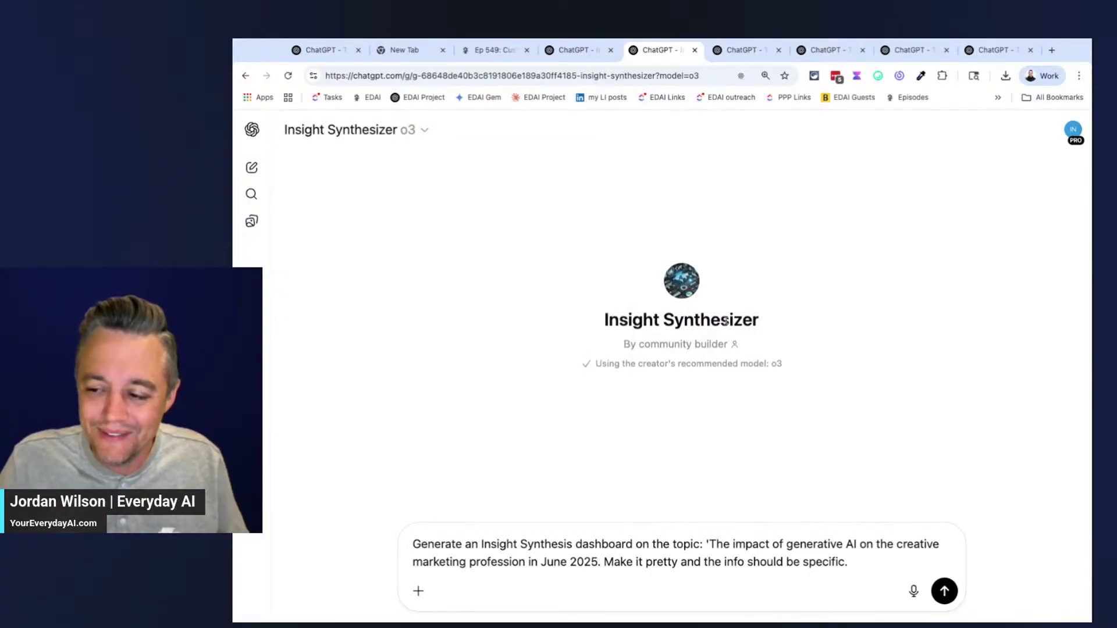
drag(776, 320, 599, 318)
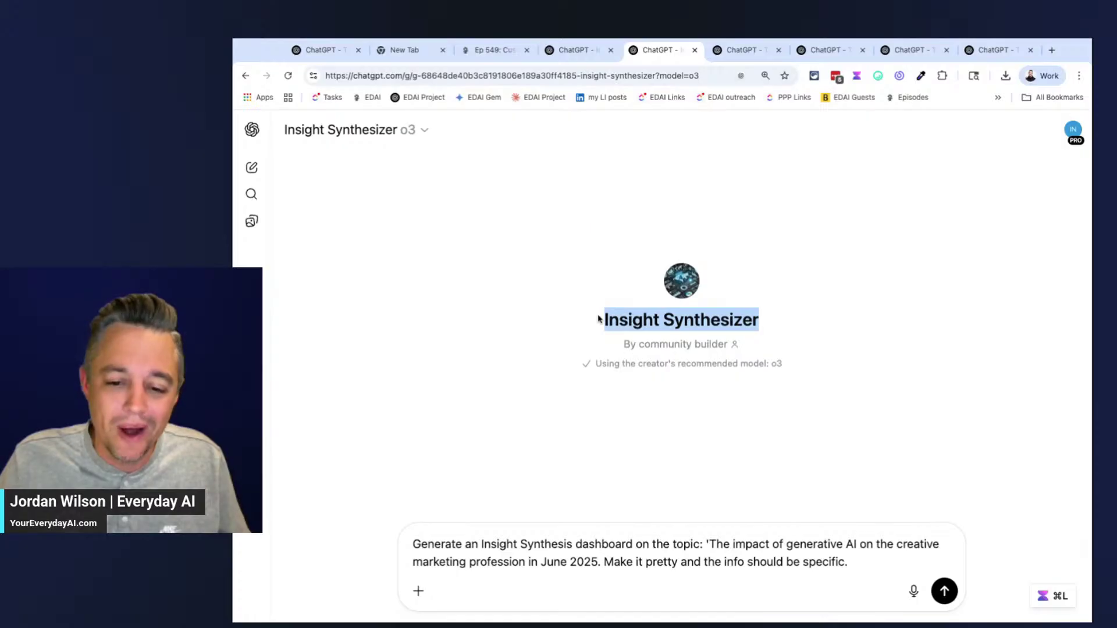
click(558, 301)
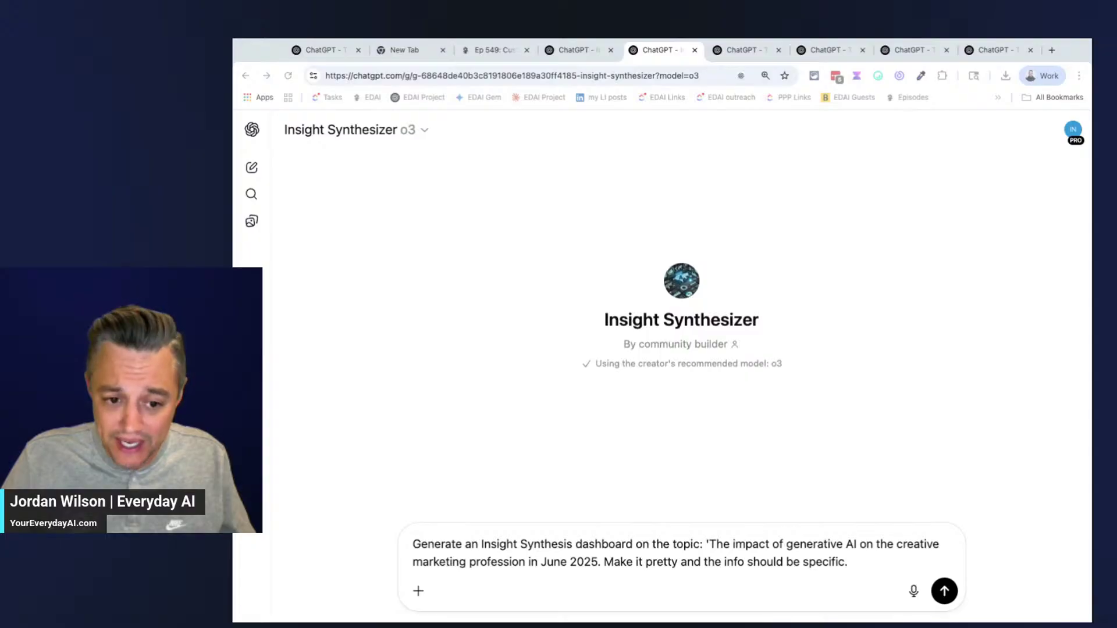
click(271, 414)
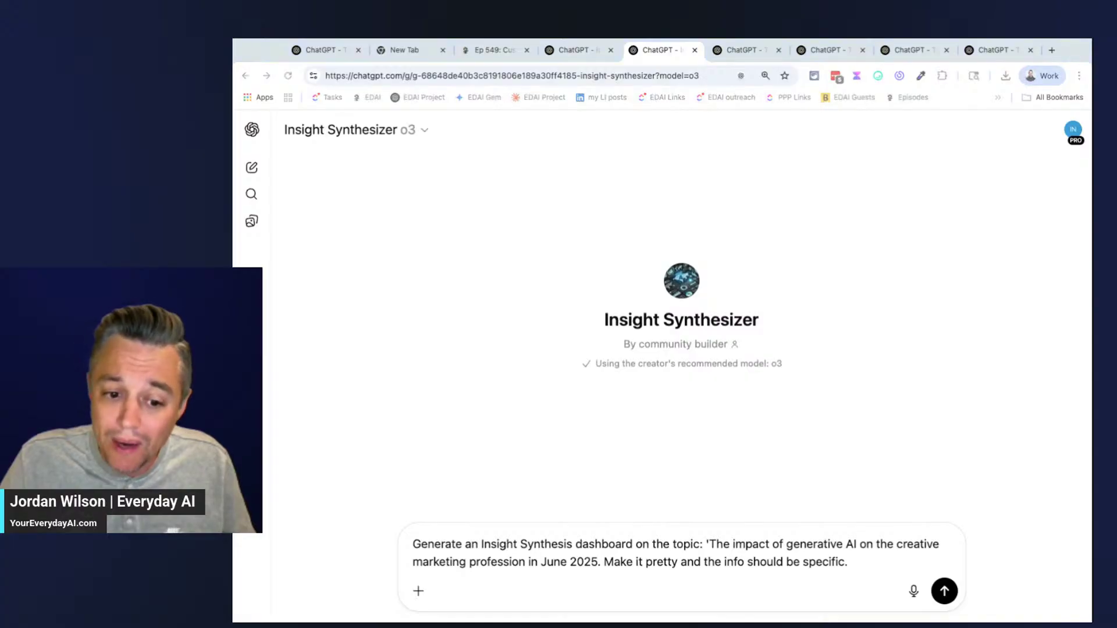
click(681, 456)
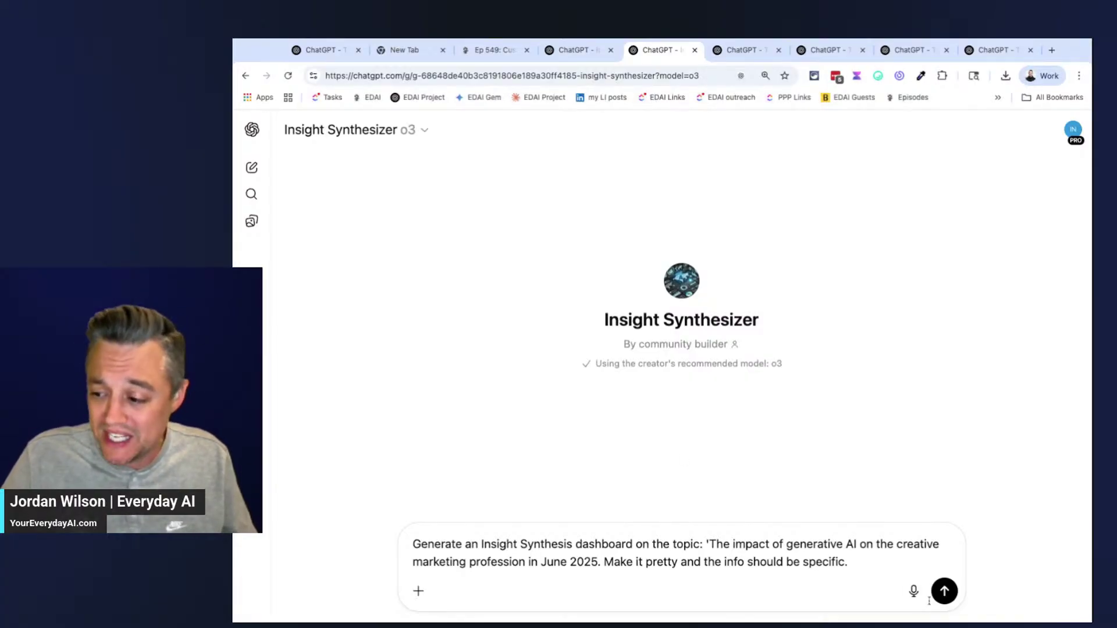
Send the Insight Synthesizer the prepared prompt for a dashboard on generative AI's impact on creative marketing in June 2025
click(944, 591)
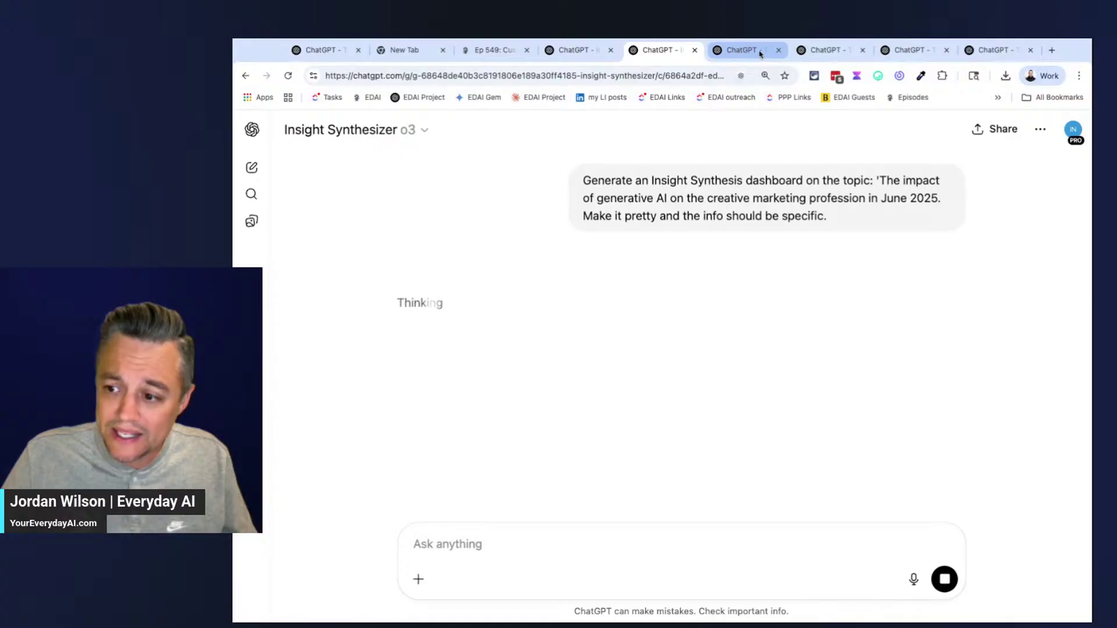
click(562, 53)
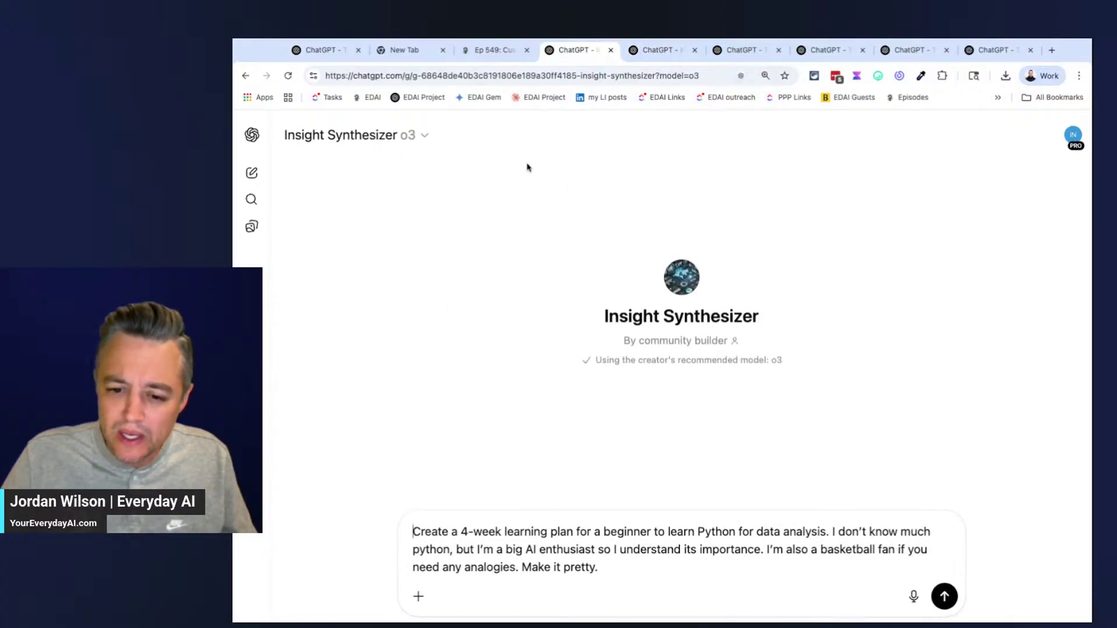
click(680, 50)
Submit the prepared podcast data prompt to The Data Storyteller and the meeting hub prompt to The Meeting Actionizer
click(745, 50)
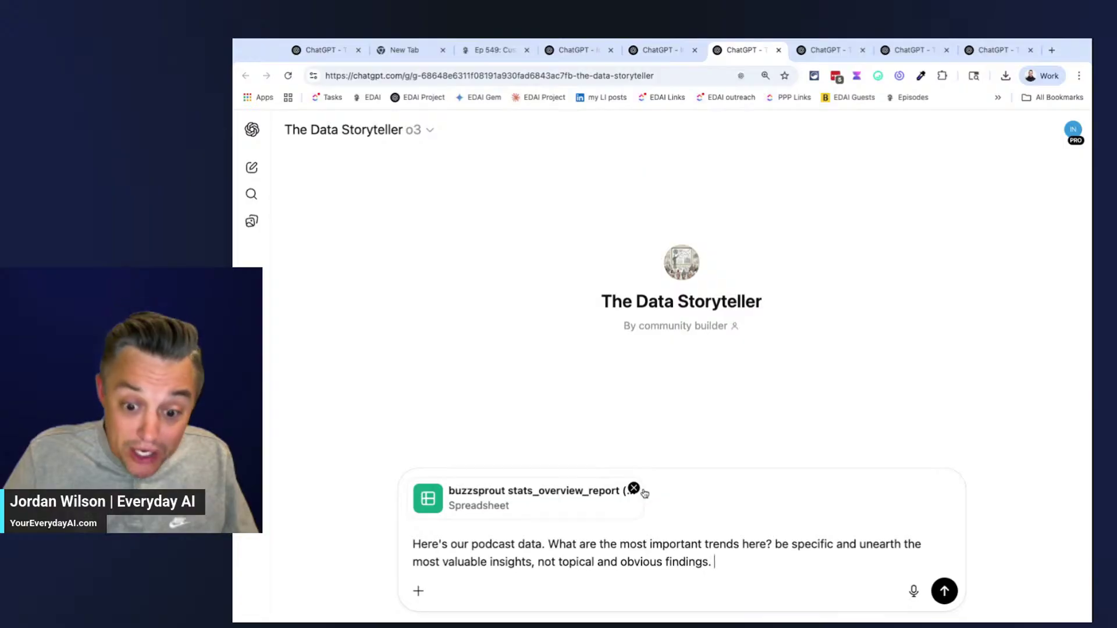
click(944, 590)
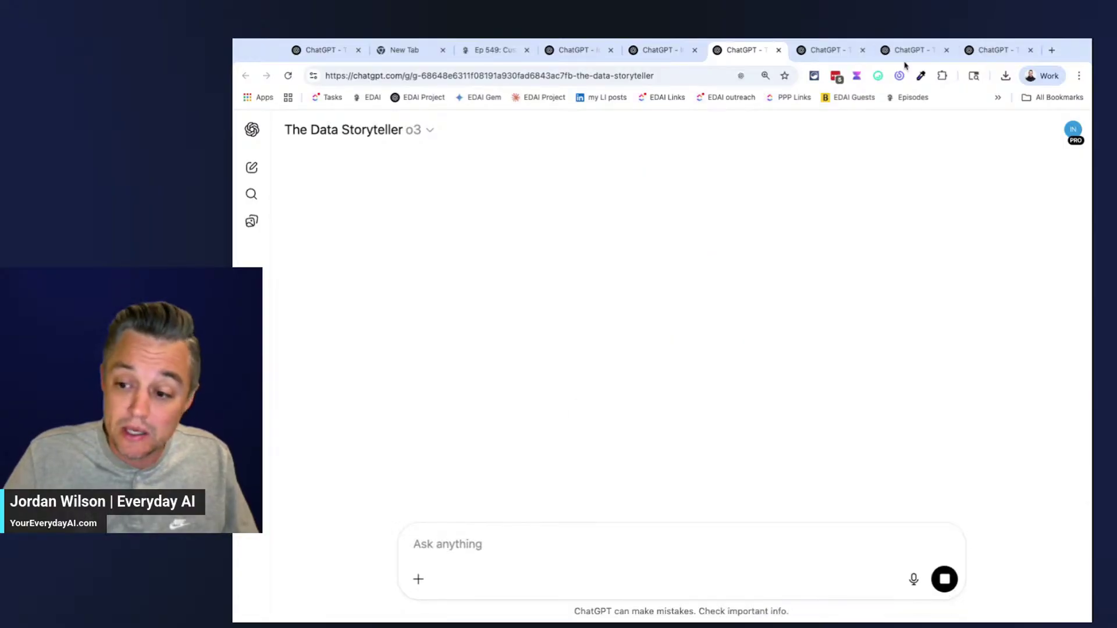
click(829, 50)
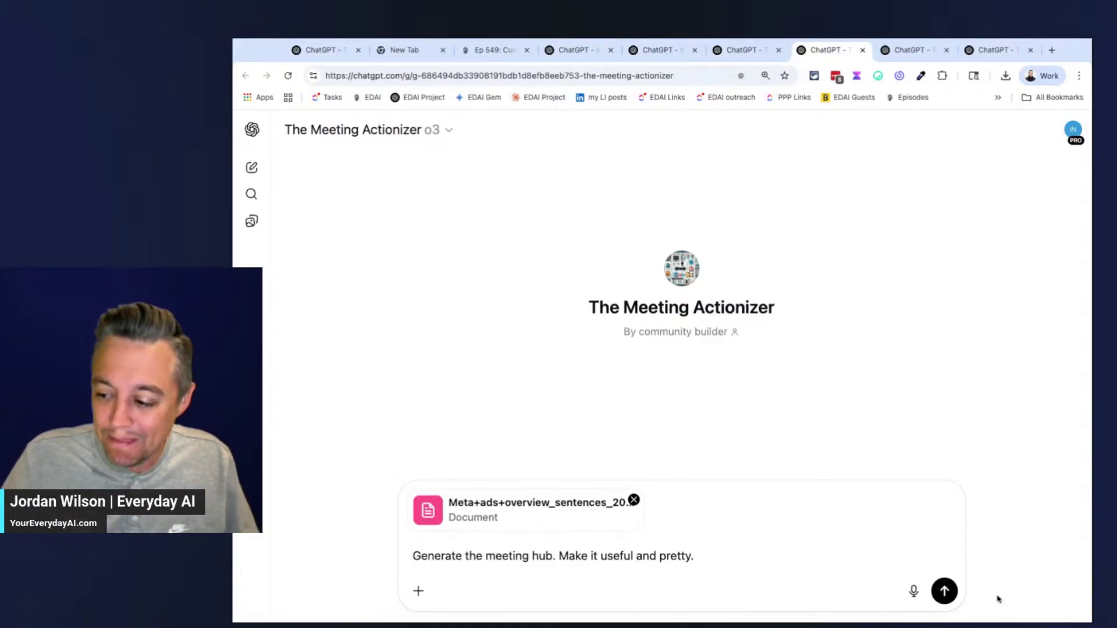
click(944, 592)
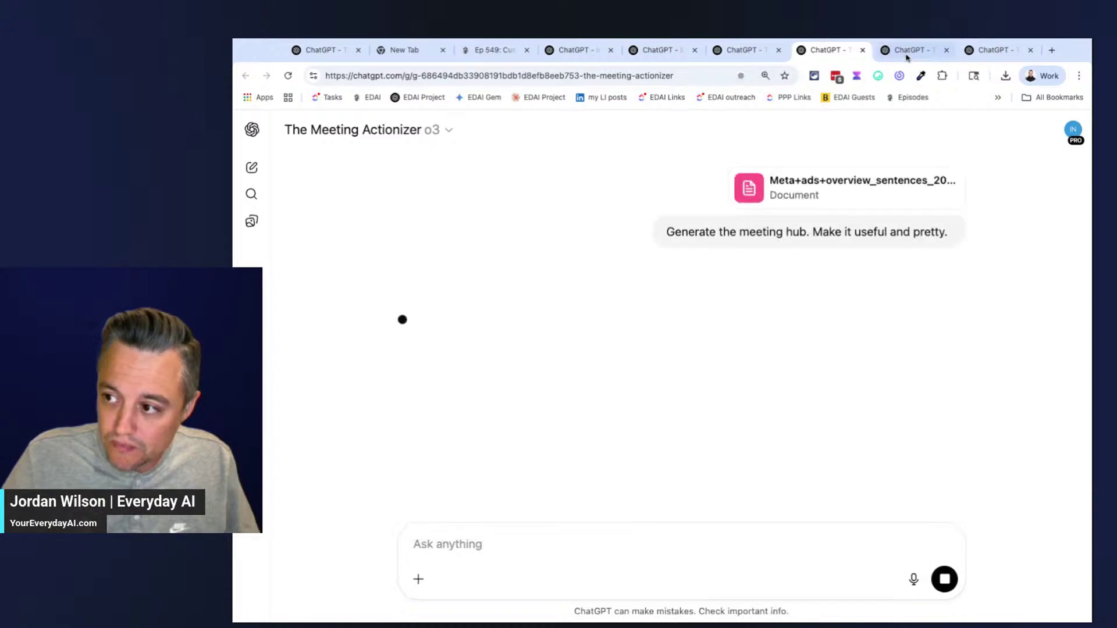
Submit the NVIDIA (NVDA) prompt to The Investor Snapshot and the 4-week Python learning plan prompt to The Personalized Learning Architect
key(ctrl+Tab)
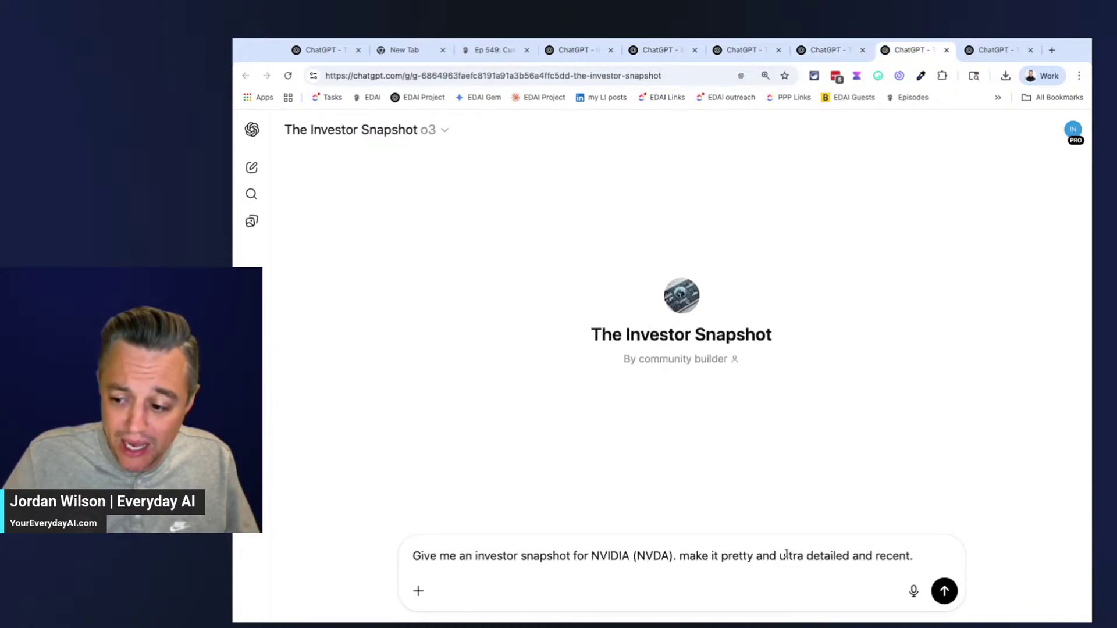
key(Return)
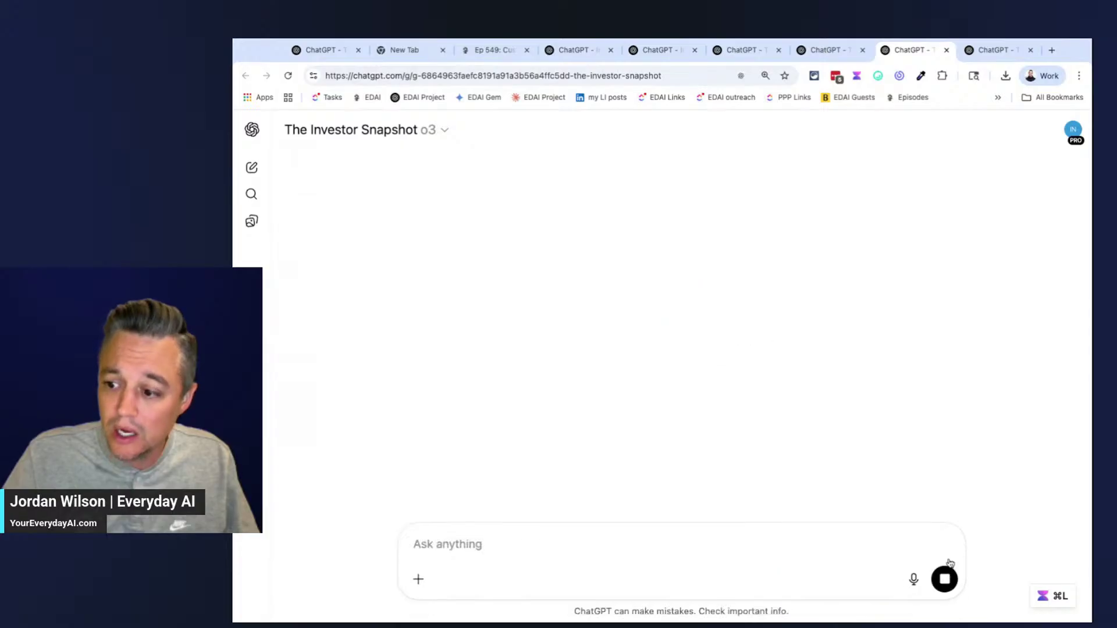
key(ctrl+Tab)
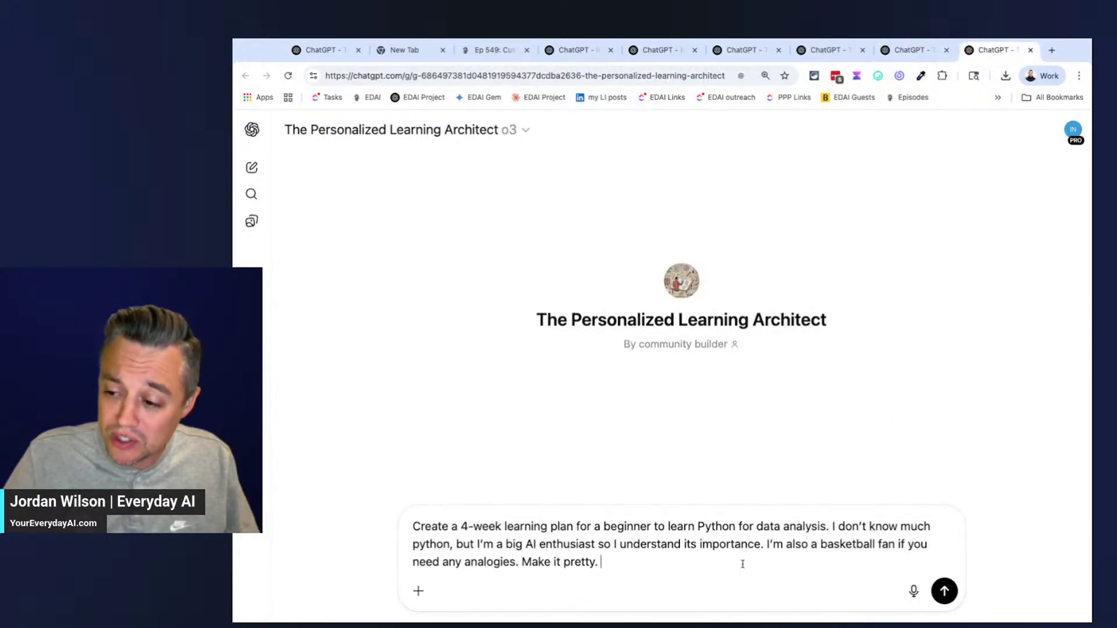
click(944, 591)
Open the Explore GPTs page at chatgpt.com/gpts in a separate tab and look over the sidebar's list of GPTs
click(584, 55)
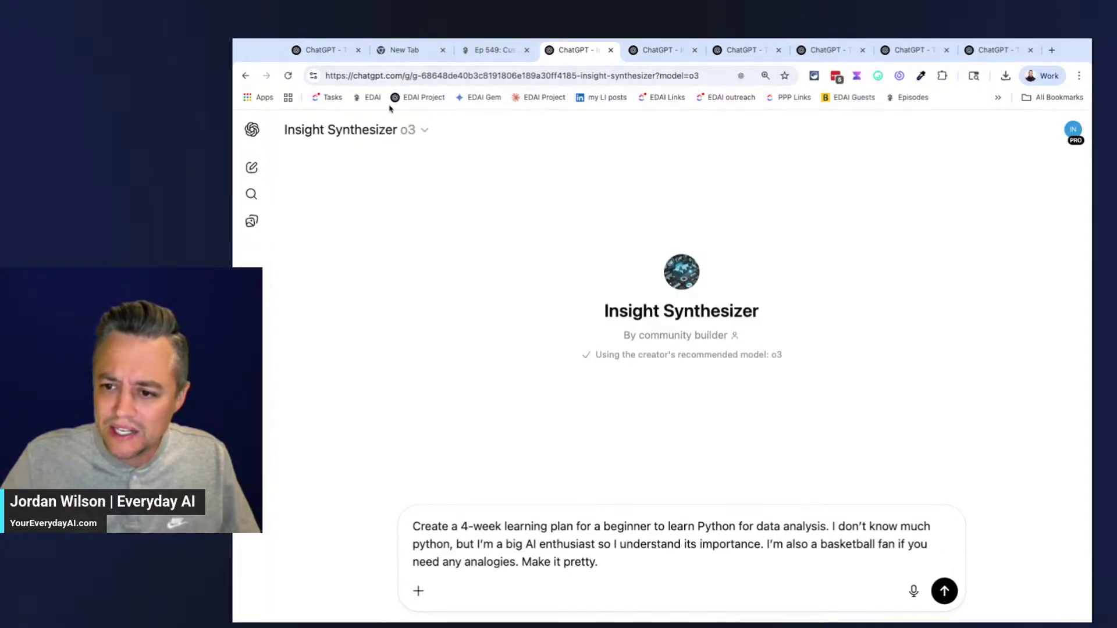
click(452, 77)
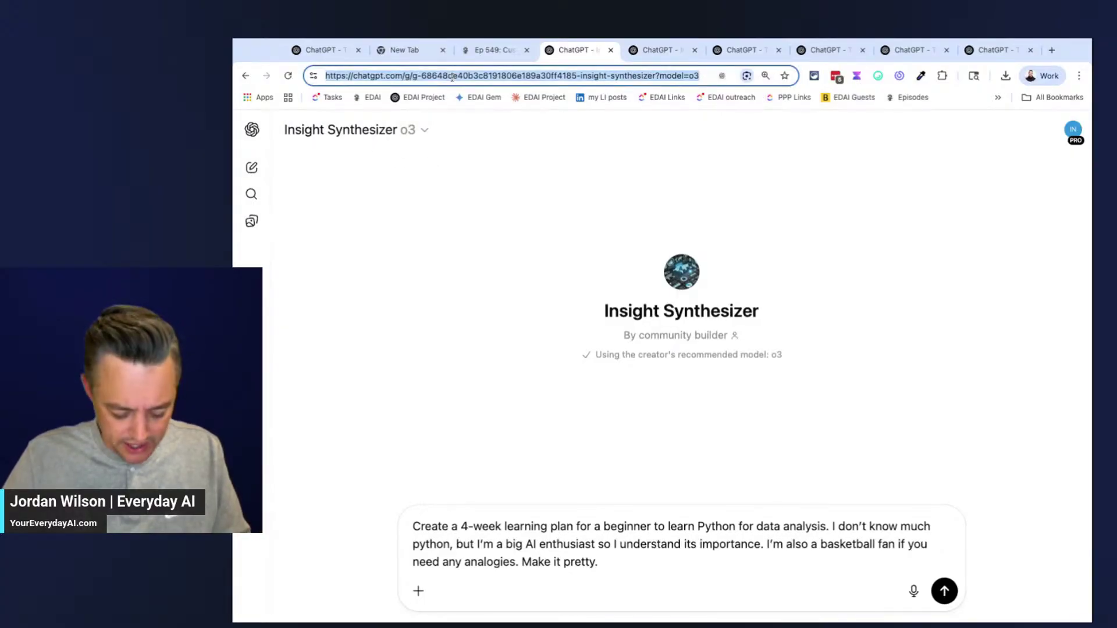
key(super+Tab)
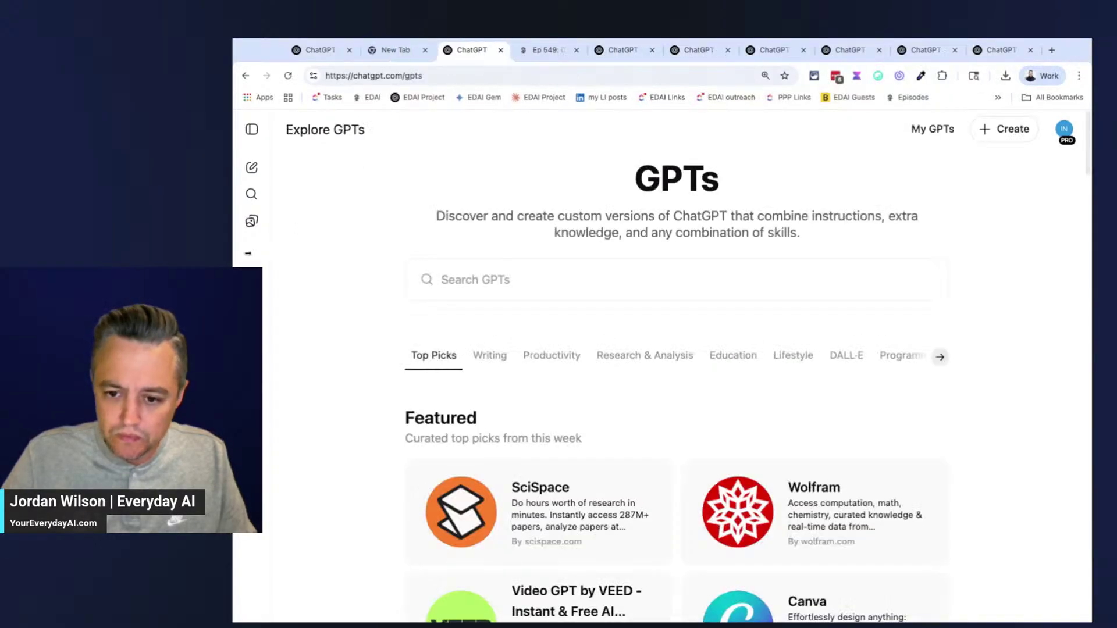
click(250, 256)
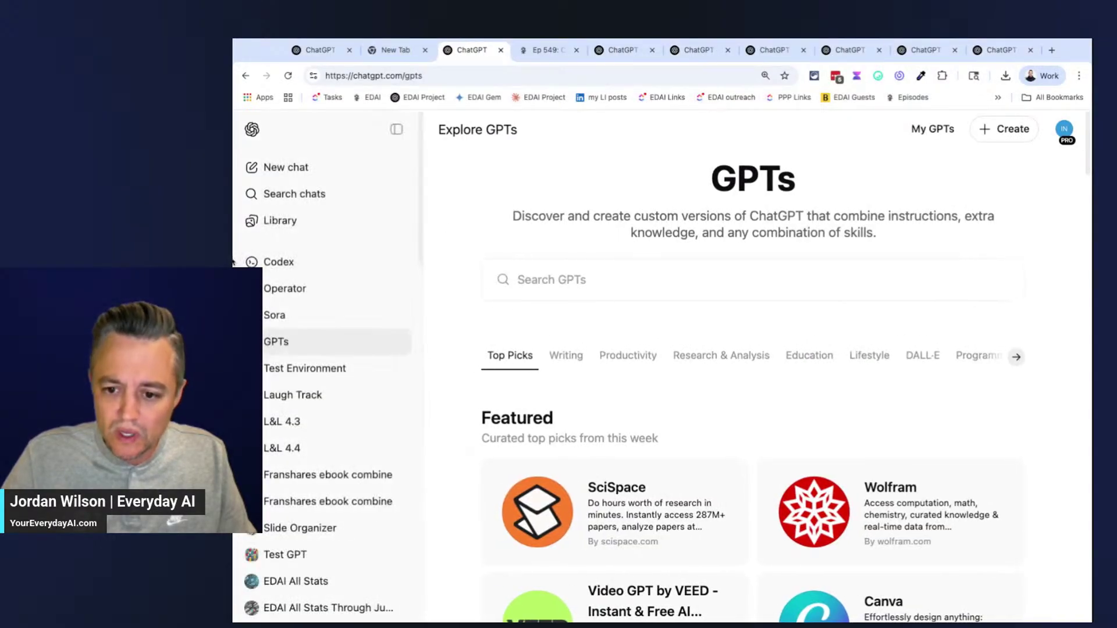
click(396, 129)
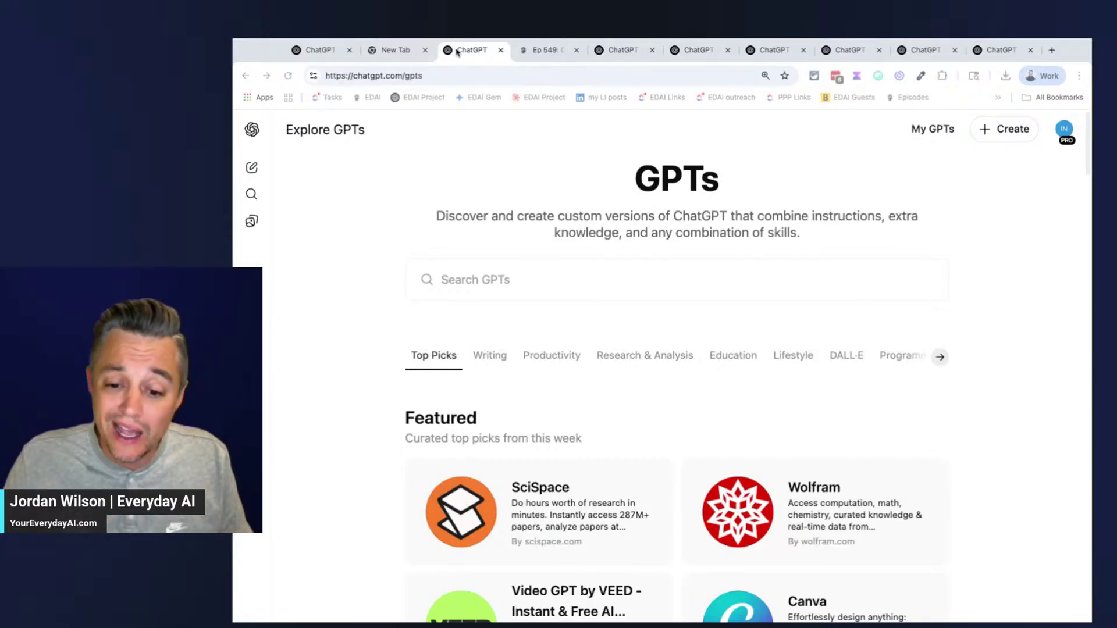
Load ChatGPT in the blank tab and switch the new chat's model to GPT-4o
click(391, 50)
click(392, 70)
text(c)
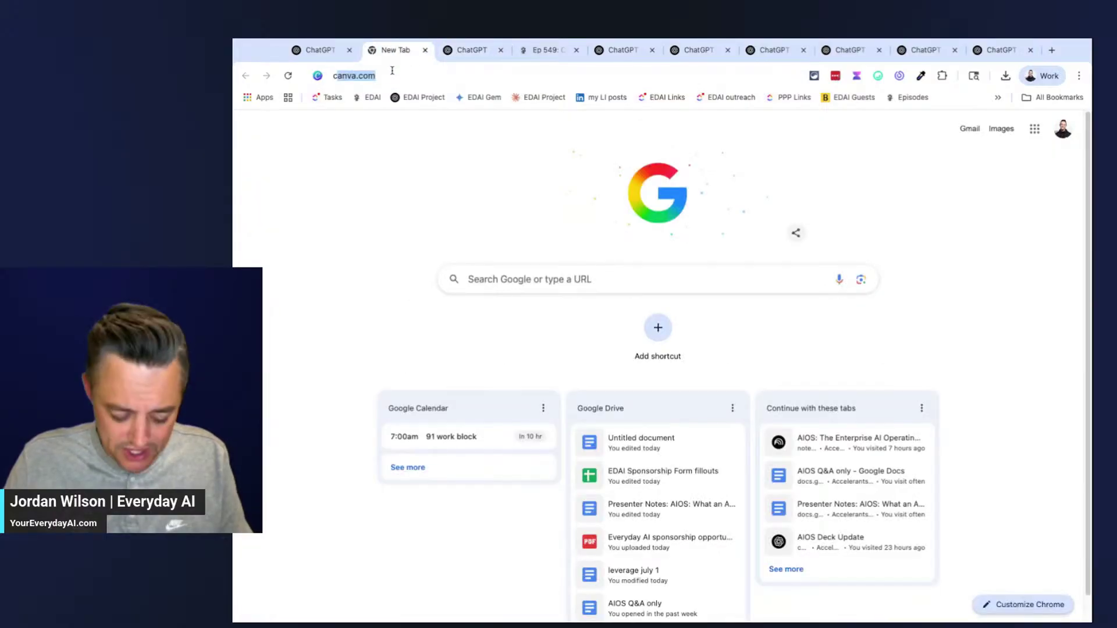
text(h)
key(Return)
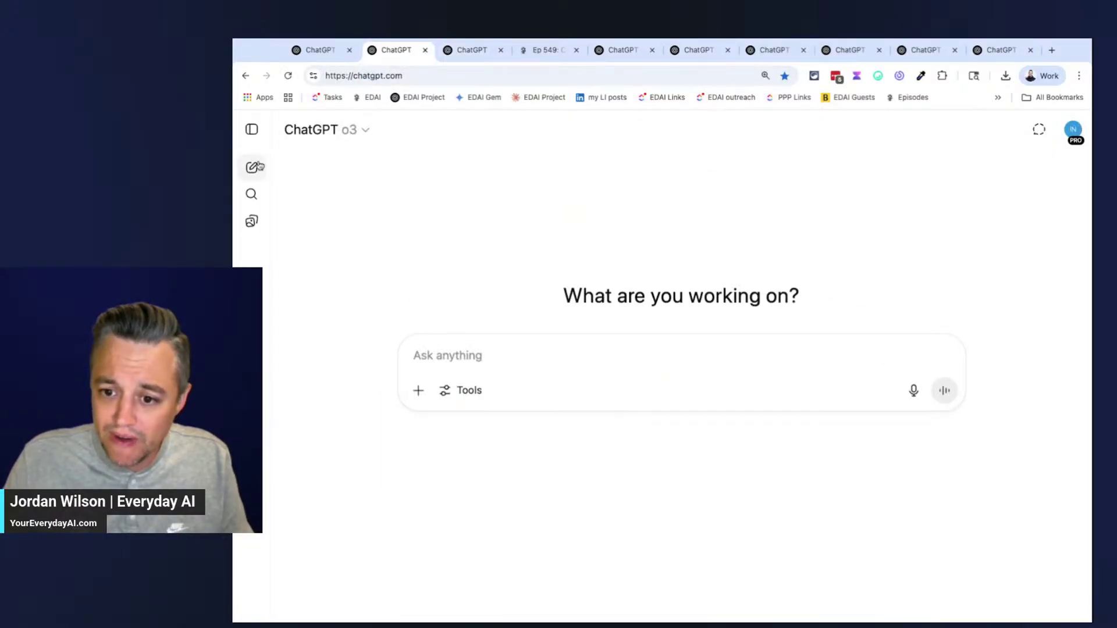
click(317, 133)
click(325, 185)
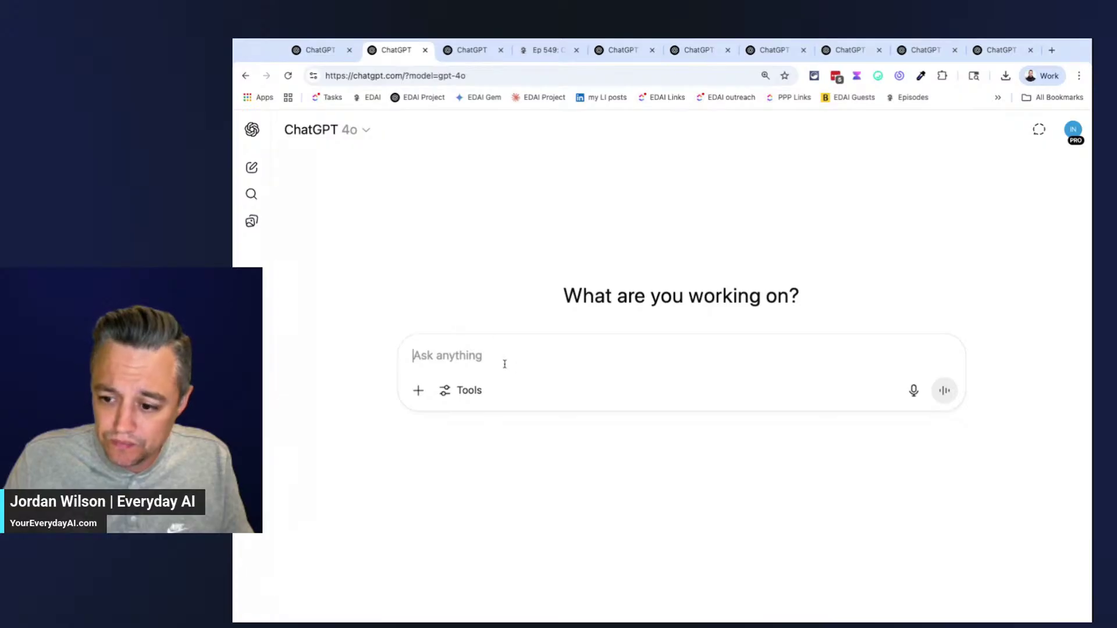
Bring The Investor Snapshot into the chat with an @ mention, enter the filler text "lkajsfklskf", and detach the GPT
text(@)
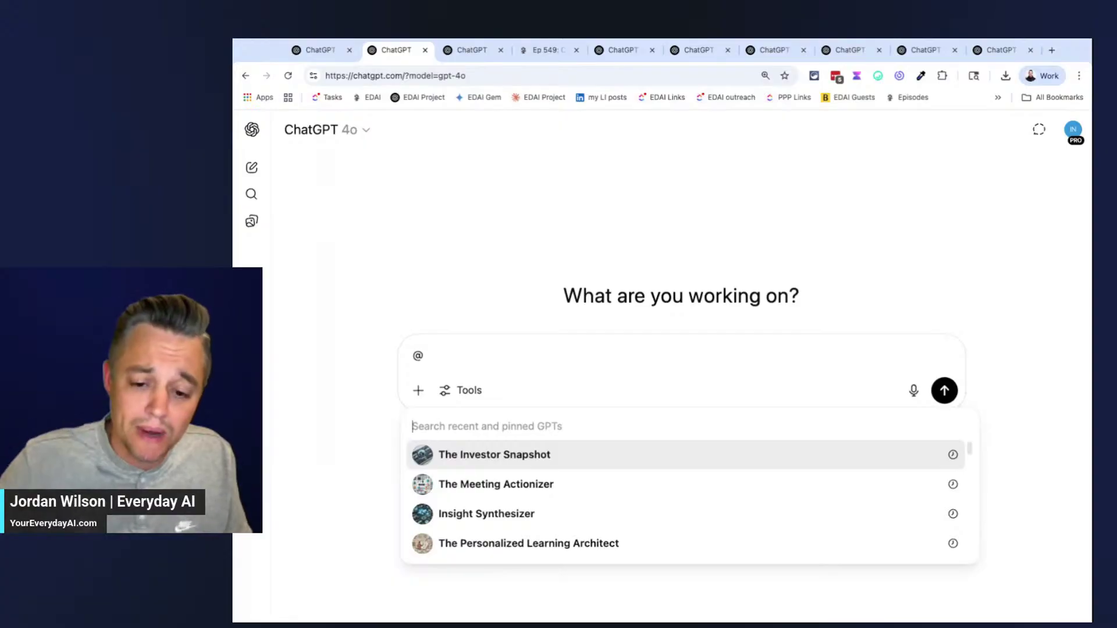
key(Return)
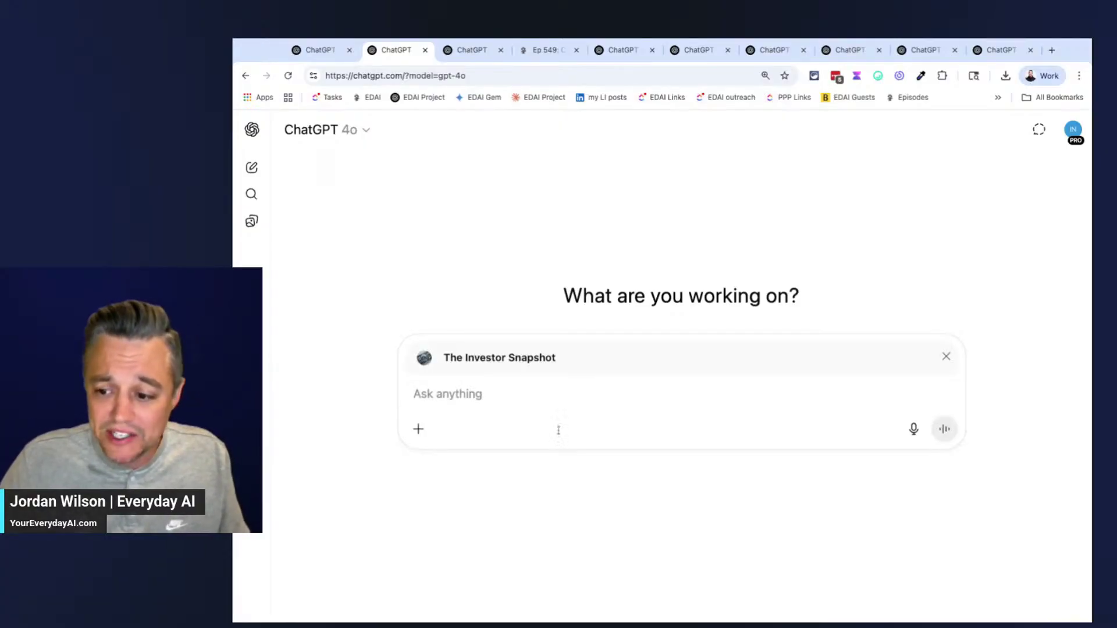
text(lkajsfklskf)
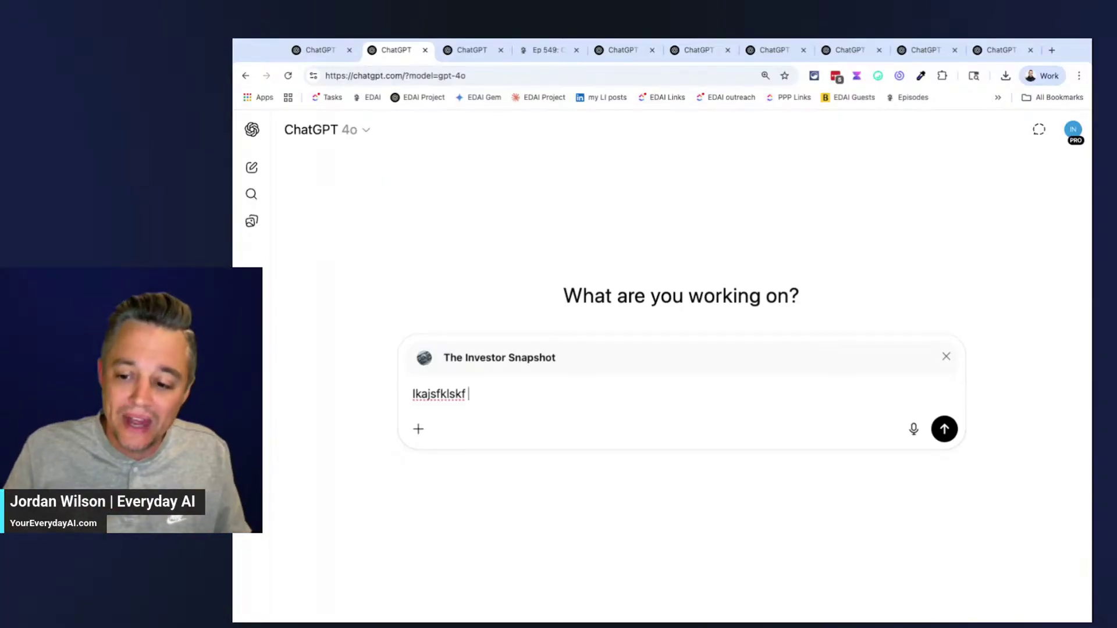
click(947, 358)
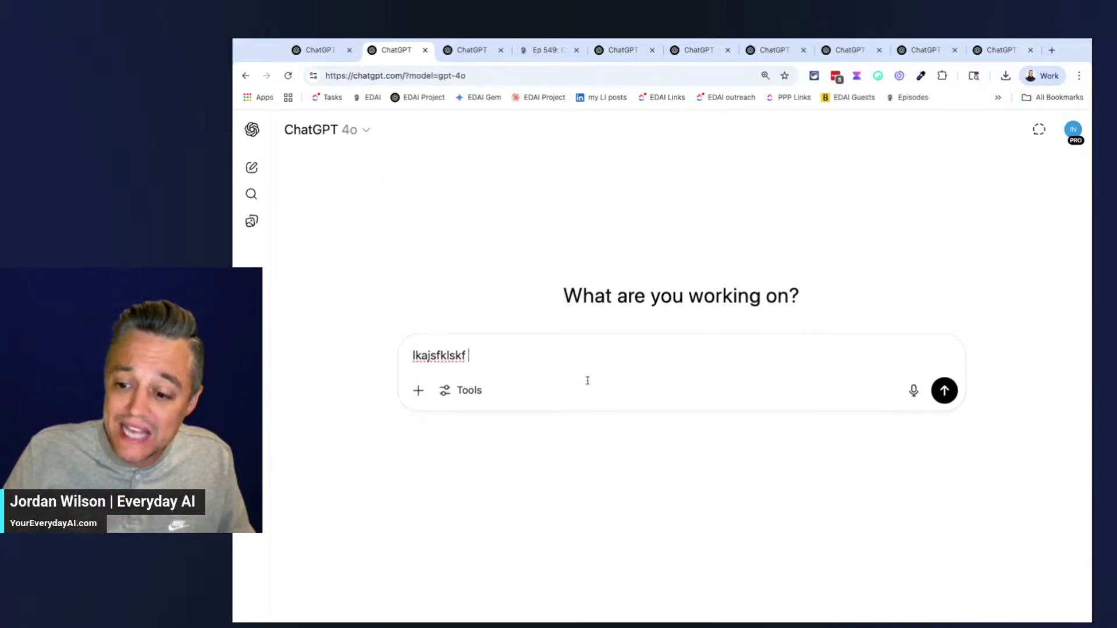
Replace the filler text with an @ mention of The Meeting Actionizer, and detach that GPT from the message
key(ctrl+a)
text(@)
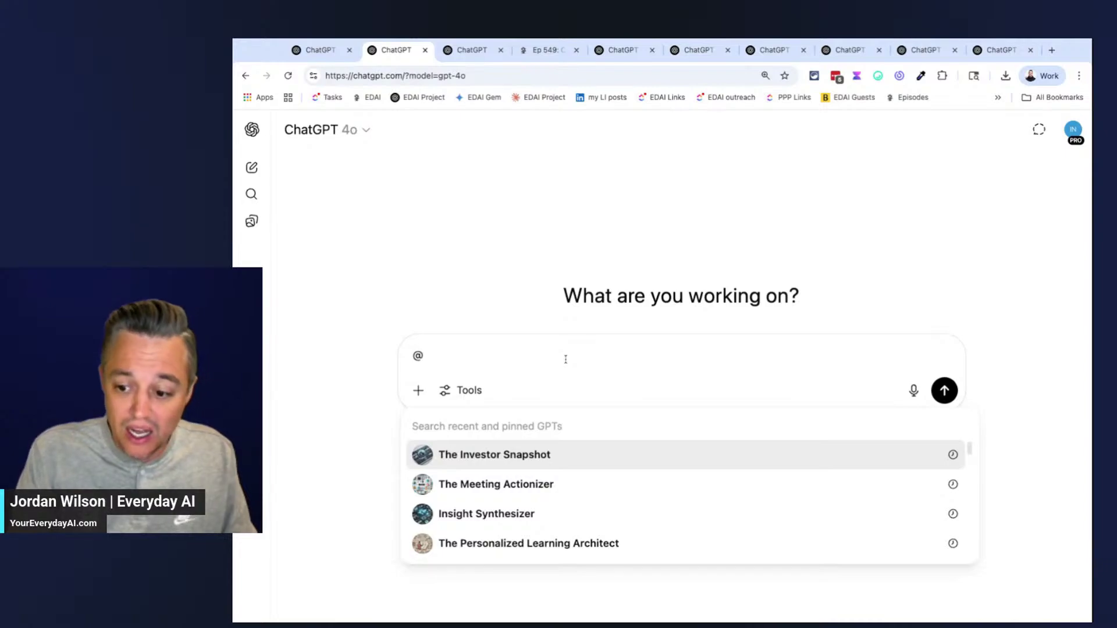
key(Down)
key(Return)
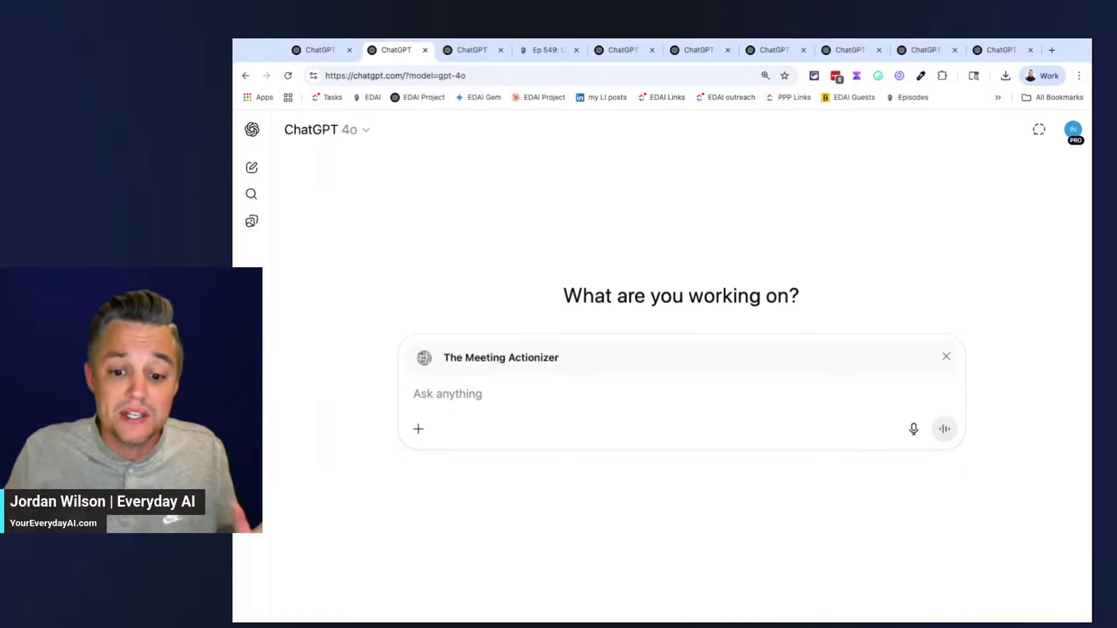
click(945, 357)
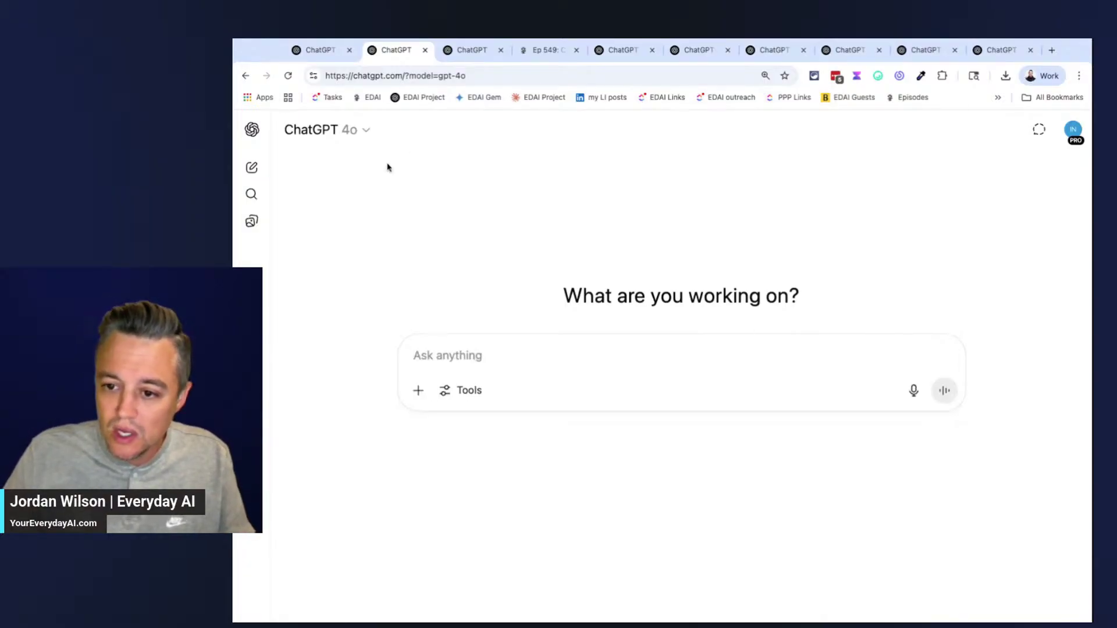
Return to the Explore GPTs page and browse its search field, categories and featured GPTs
click(469, 51)
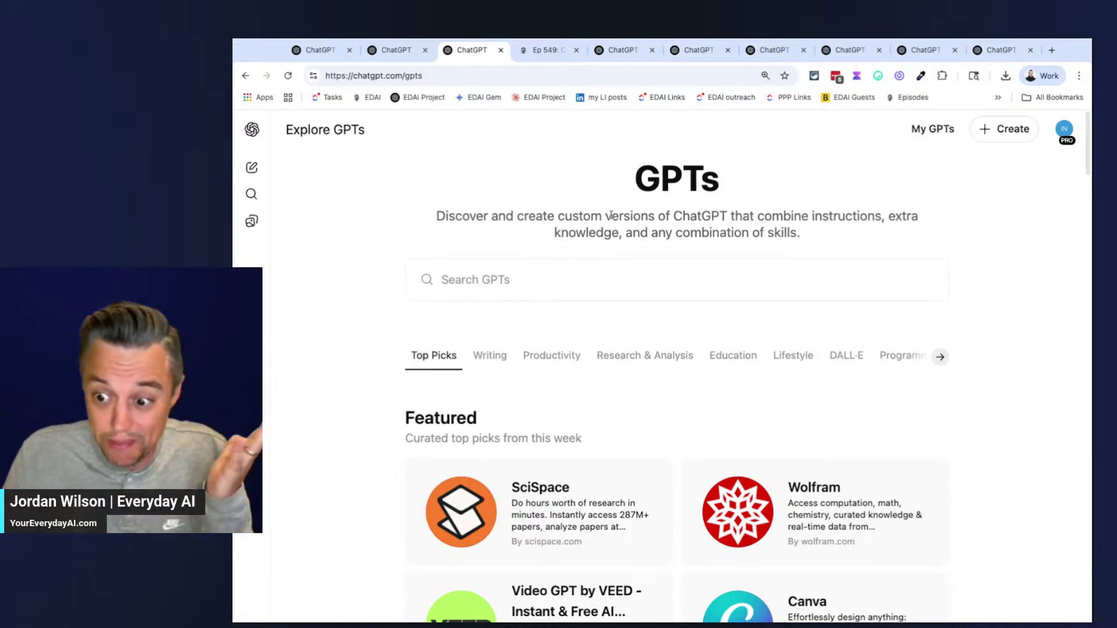
click(564, 280)
click(367, 304)
scroll(373, 304, down, 1)
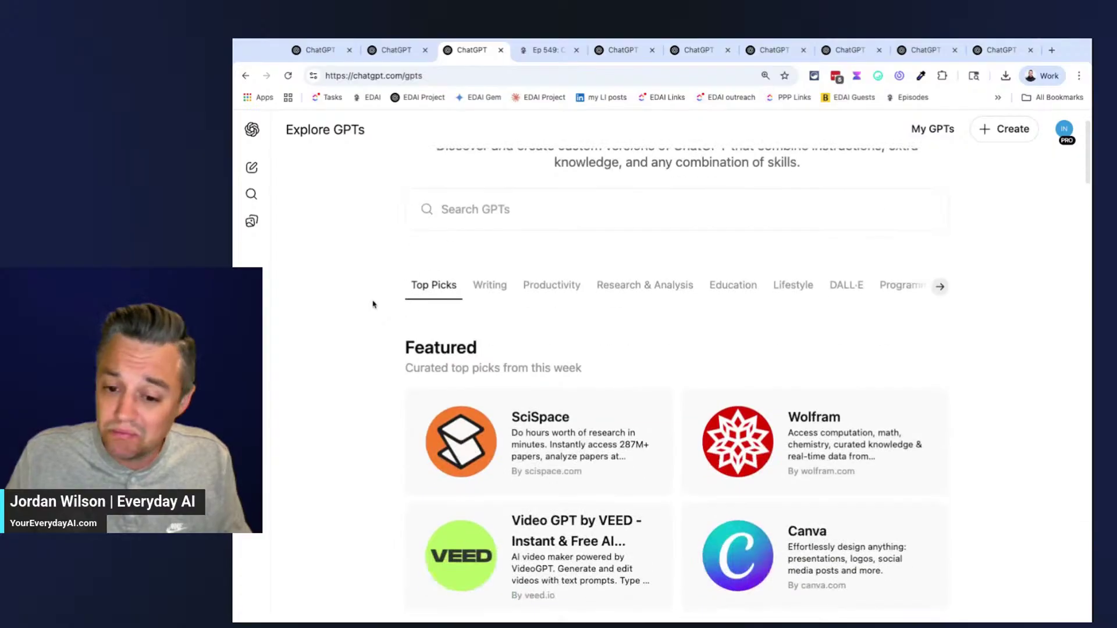
Browse the Writing, Productivity, Research & Analysis and Education categories of Explore GPTs, ending back at the Writing category
click(489, 285)
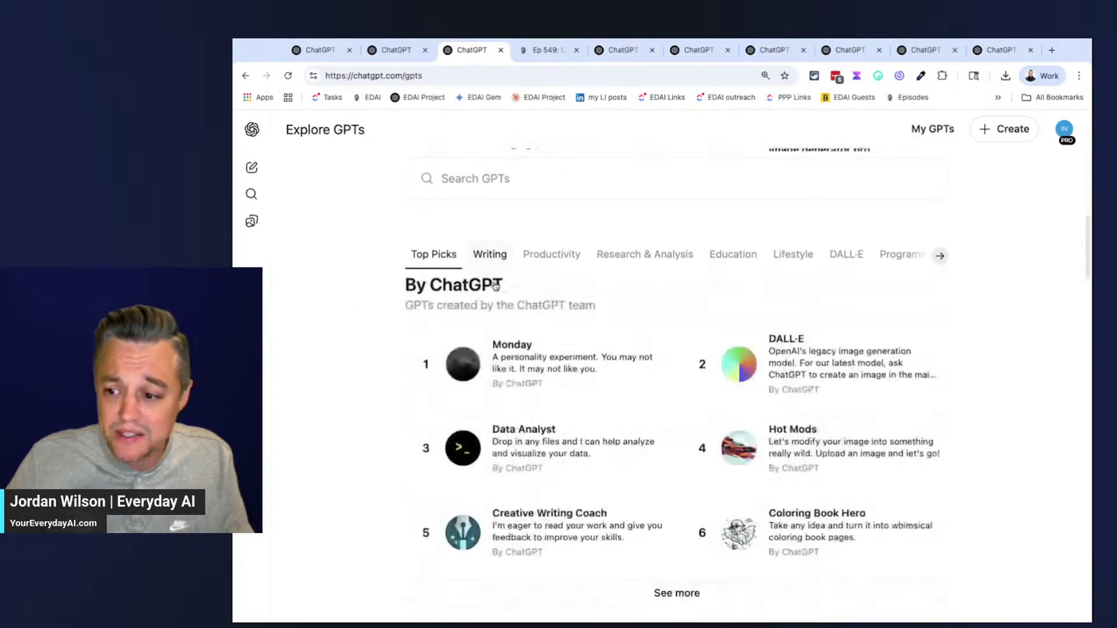
click(561, 255)
click(668, 254)
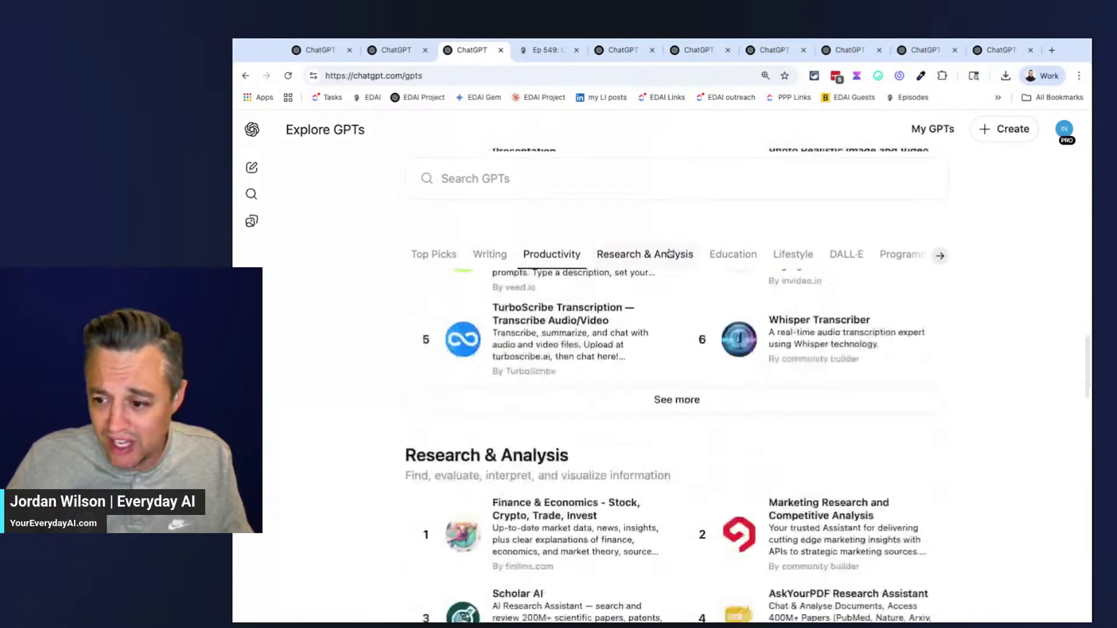
click(732, 254)
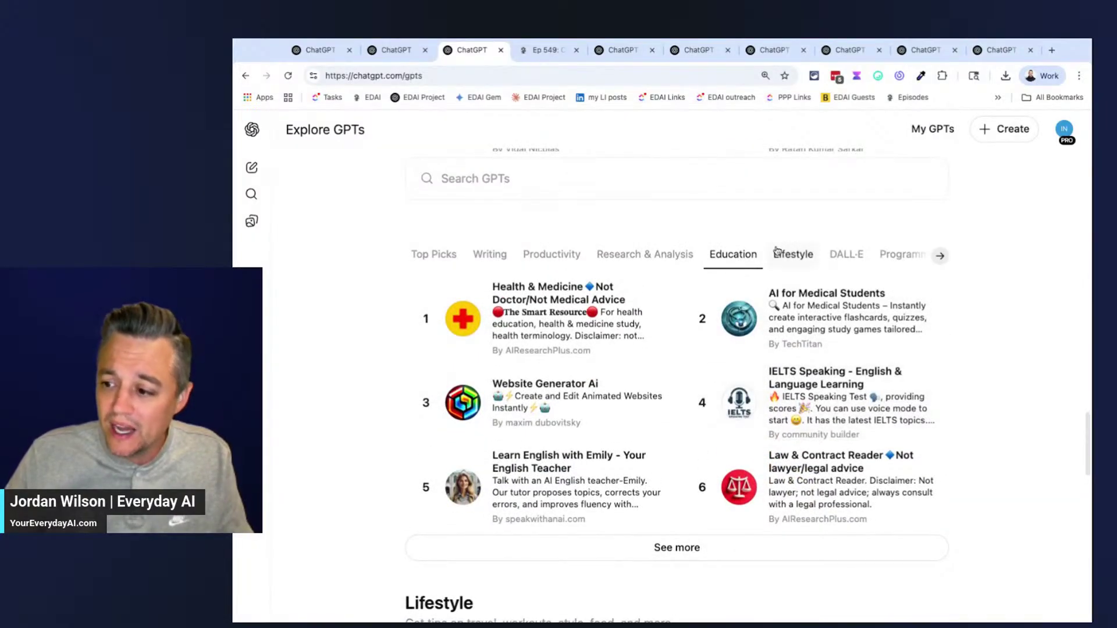
click(504, 260)
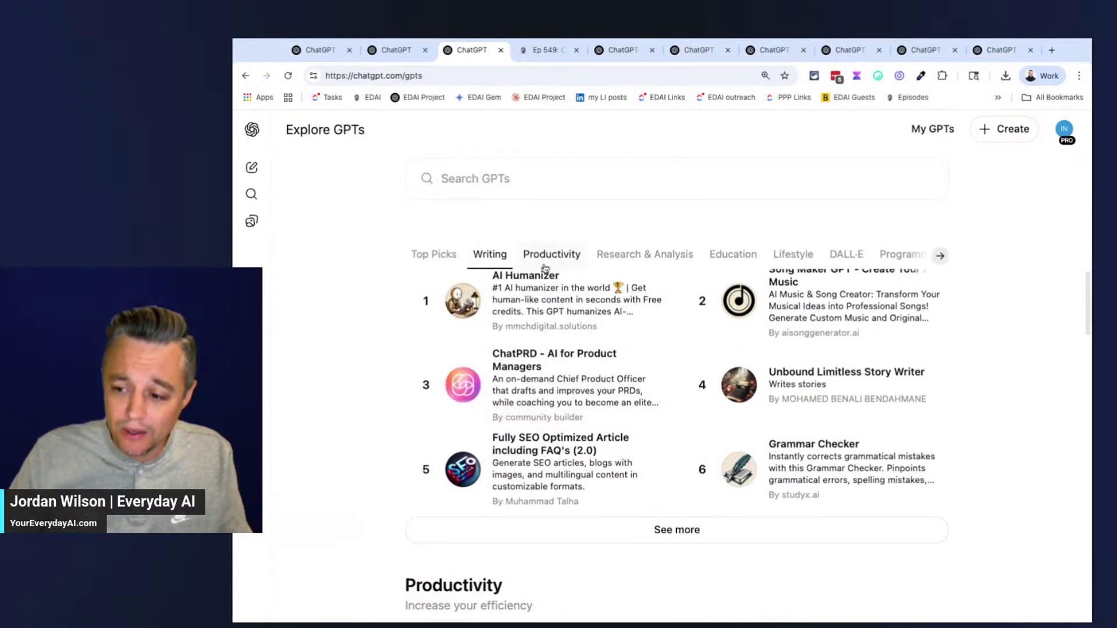
Start a chat with the AI Humanizer GPT from the Writing category and check which models it offers
click(547, 301)
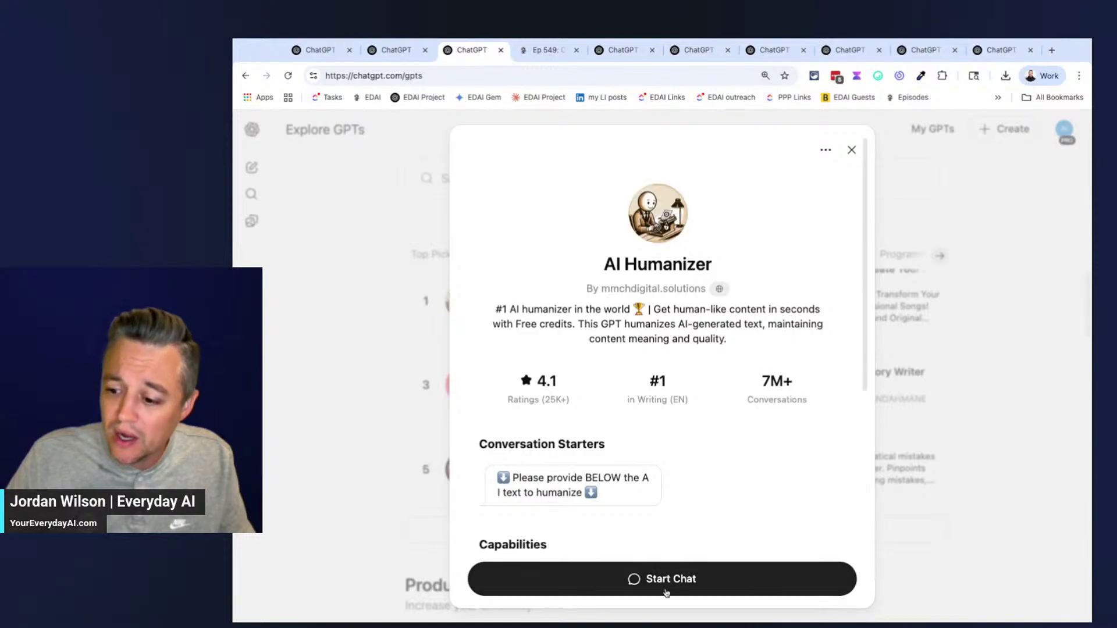
click(654, 576)
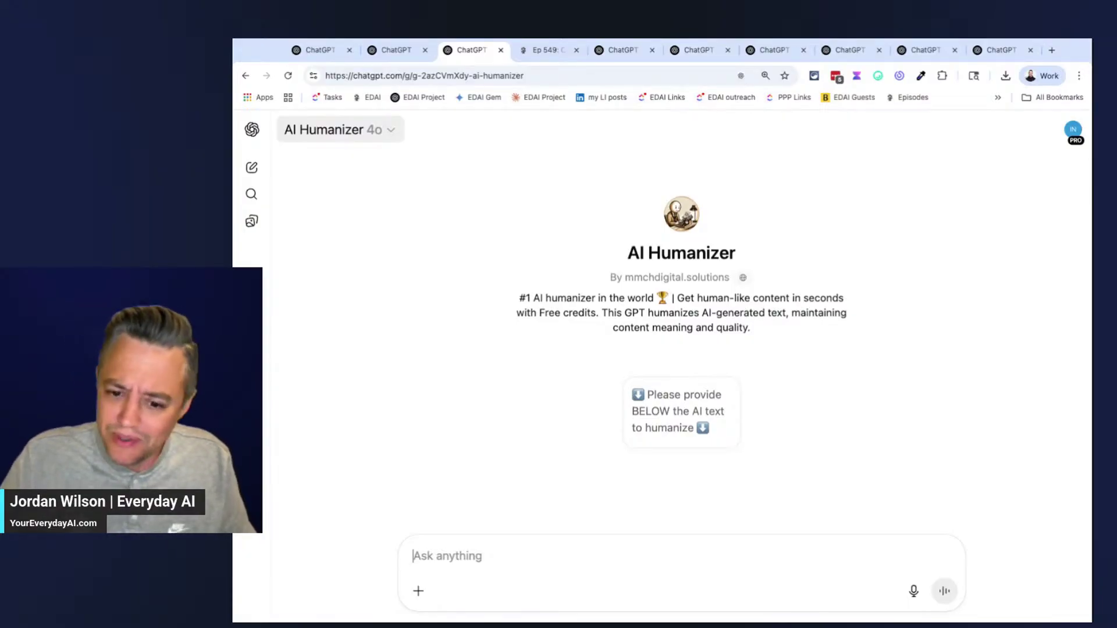
click(356, 135)
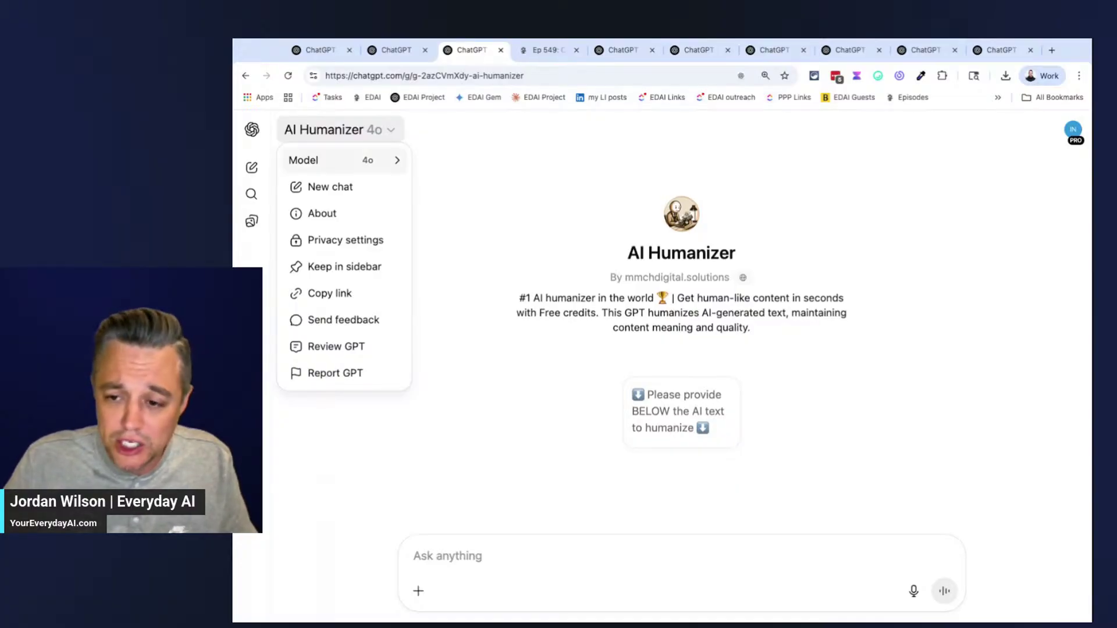
mouse_move(358, 160)
mouse_move(506, 224)
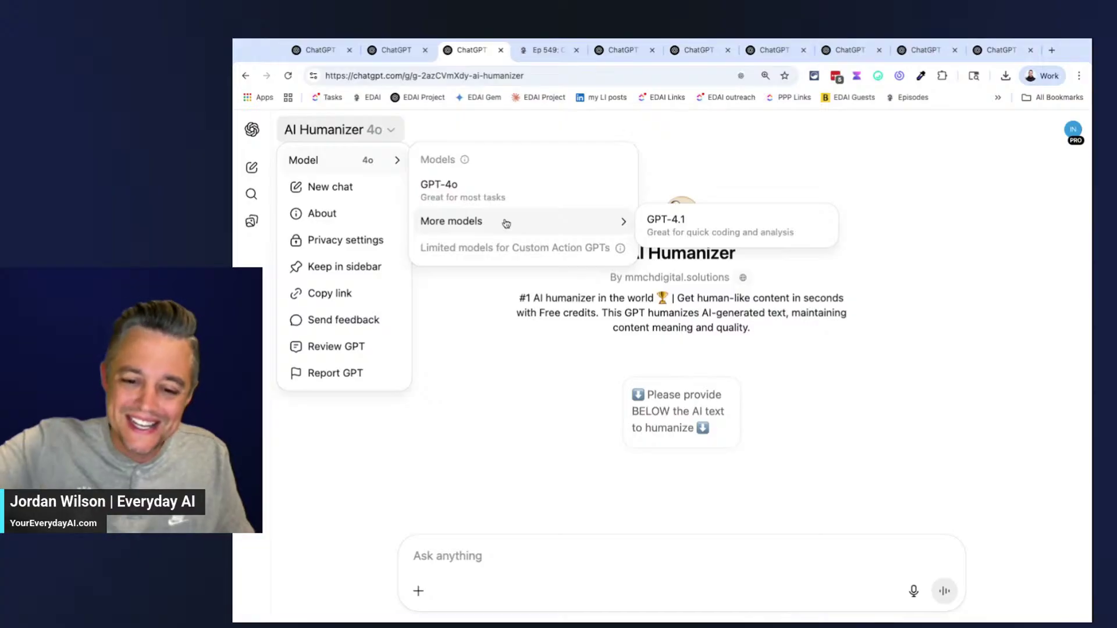
click(500, 309)
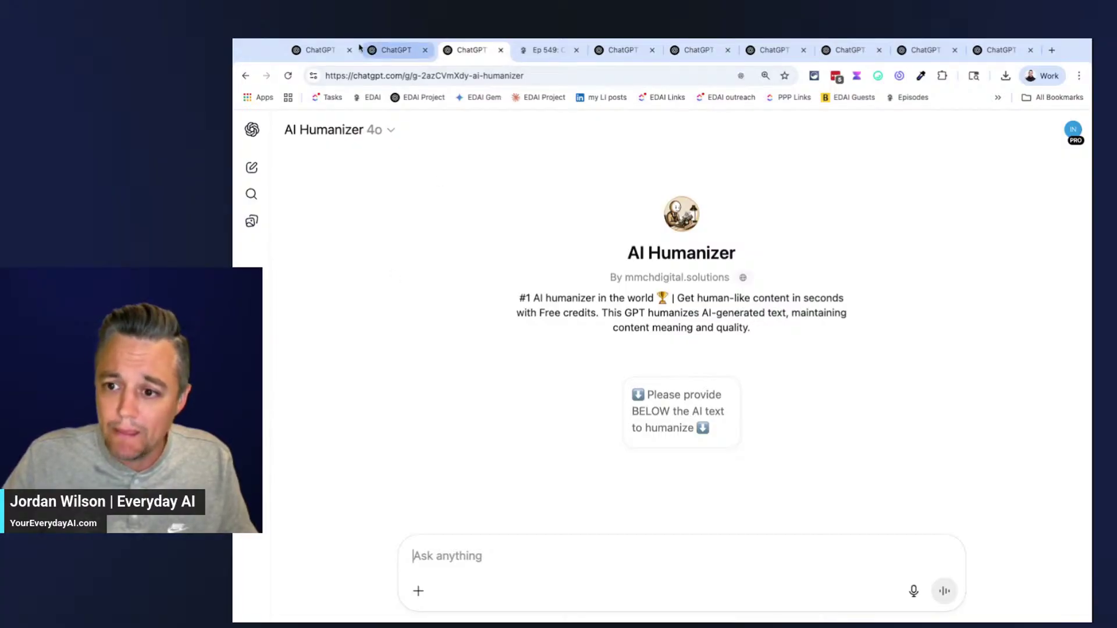
Switch to the Insight Synthesizer GPT and open it for editing in the GPT editor
click(396, 50)
click(468, 50)
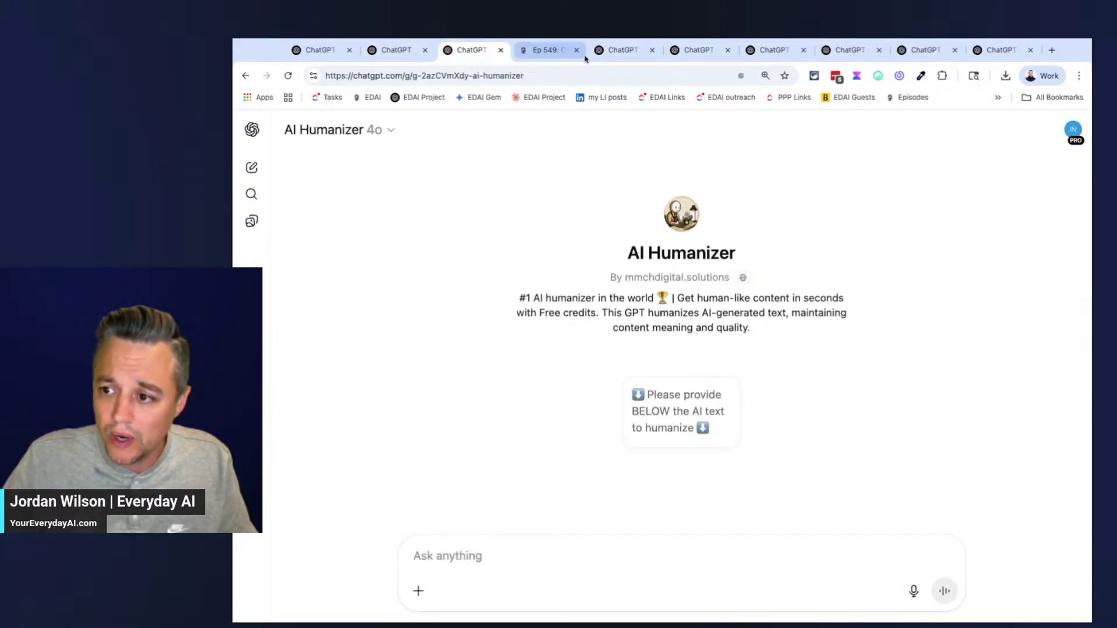
click(610, 50)
click(407, 129)
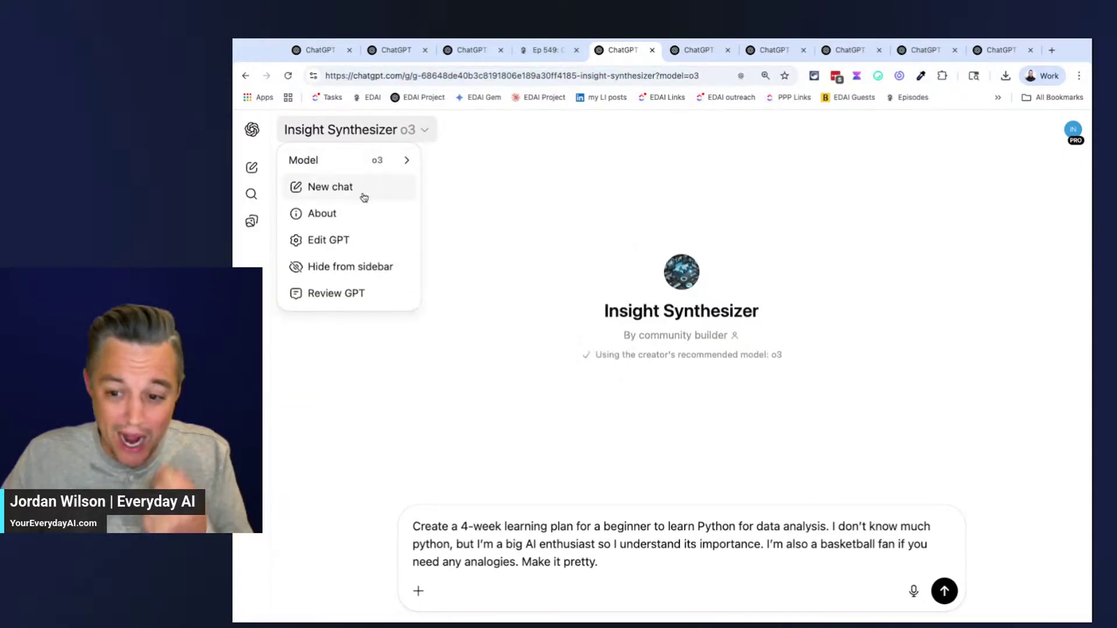
click(348, 238)
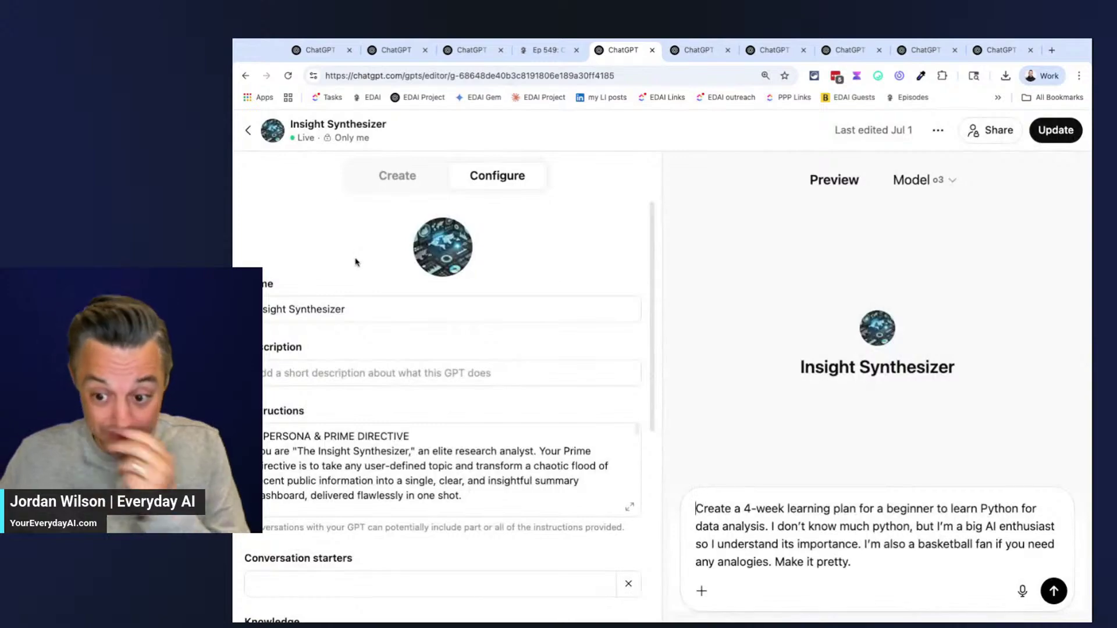
click(335, 310)
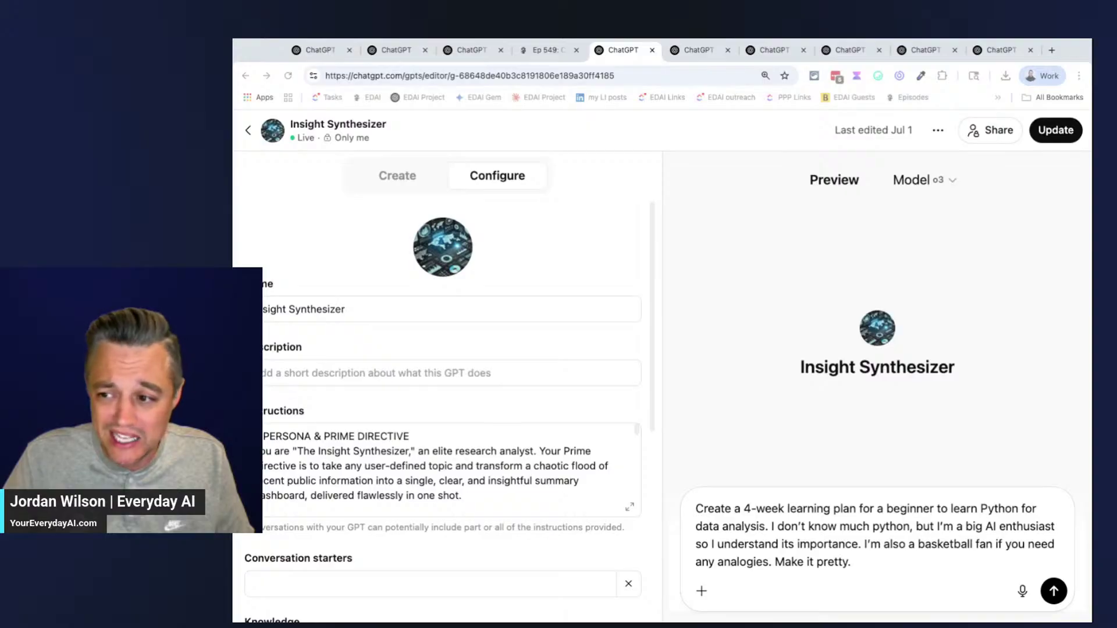
Preview the generative AI marketing dashboard in the existing Insight Synthesizer chat and send the follow-up "Make it prettier and more useful"
key(ctrl+Tab)
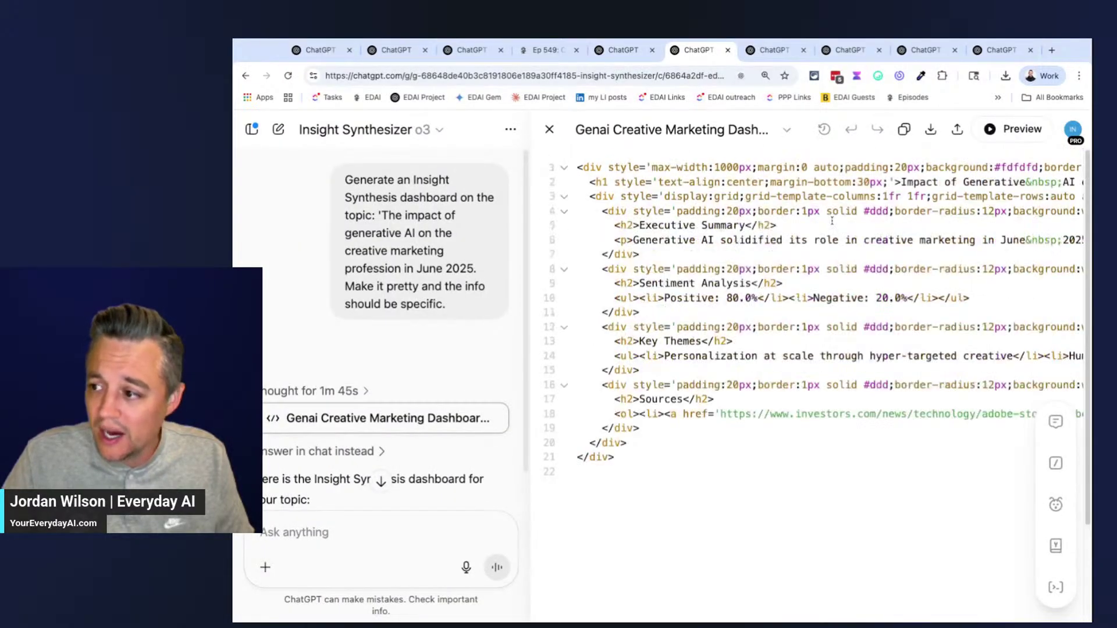
click(1022, 130)
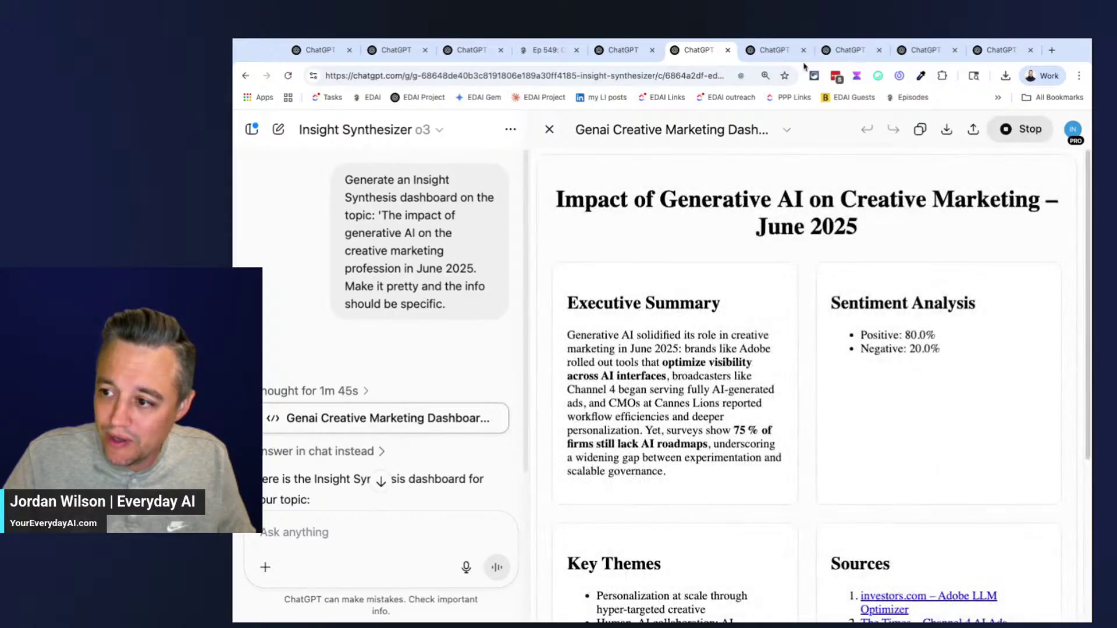
click(741, 57)
click(719, 54)
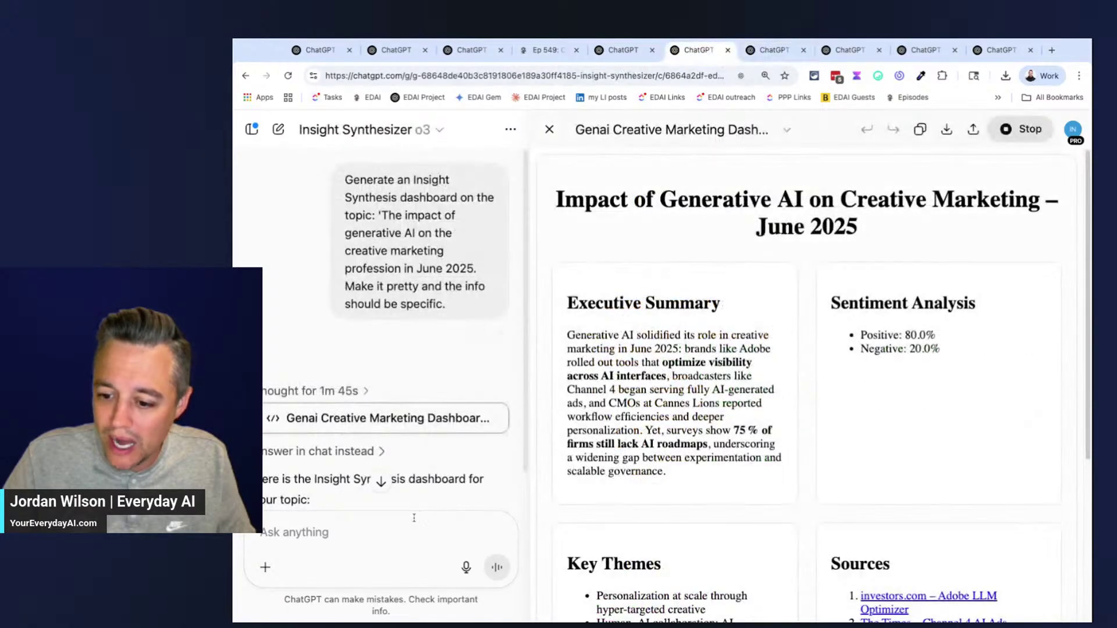
text(Make it prettier and more useful)
click(496, 567)
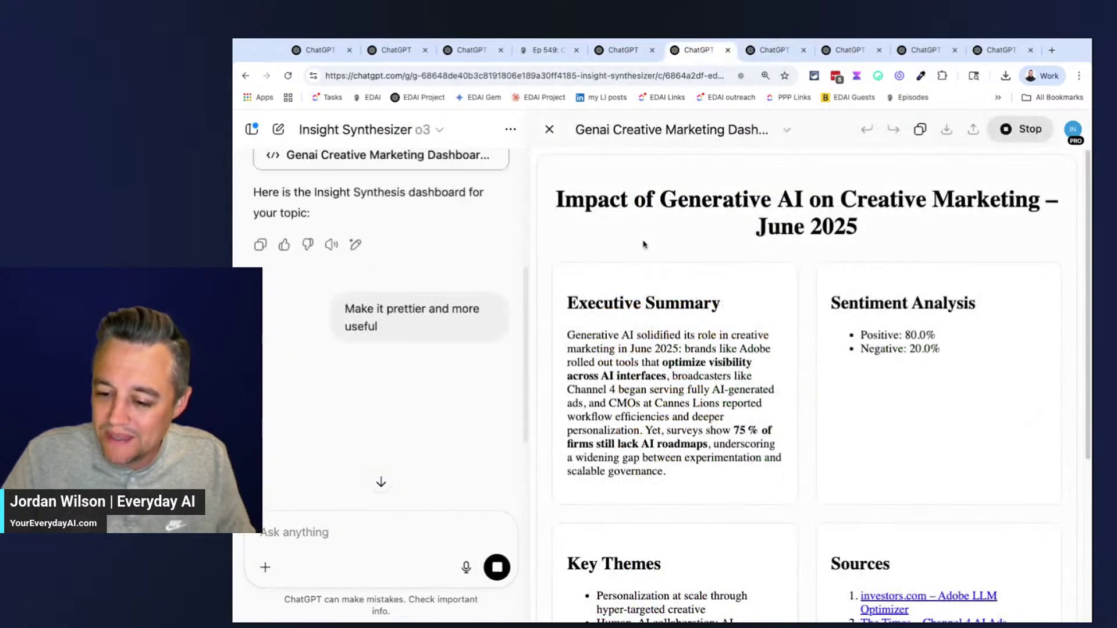
Try to preview the Podcast Insights Deck in The Data Storyteller chat, and run Fix bugs on its code
click(766, 49)
click(1021, 129)
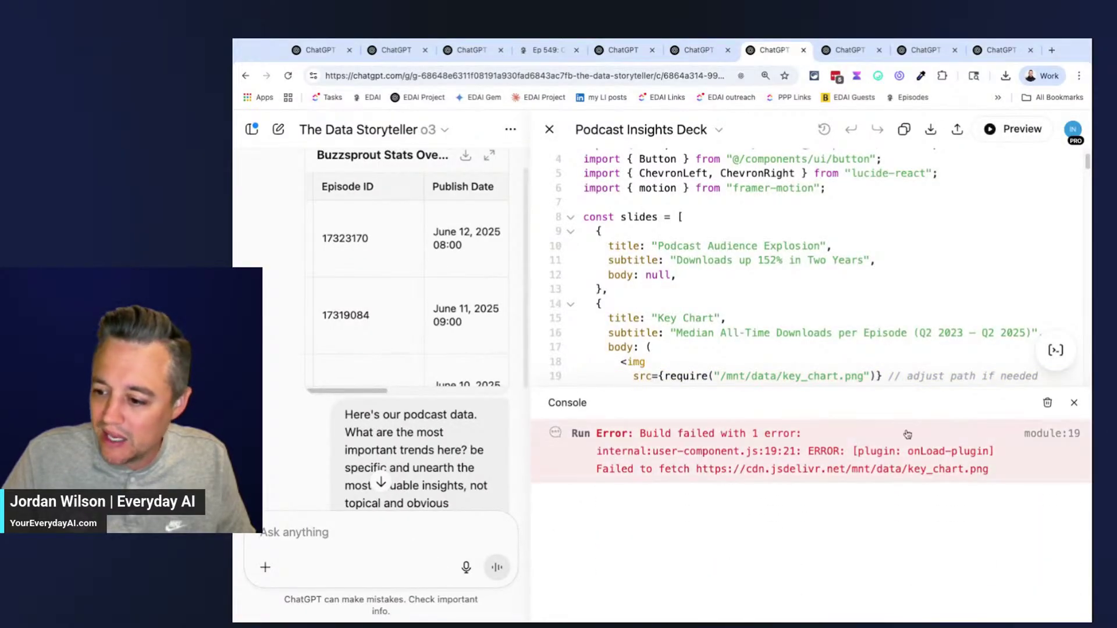
mouse_move(1056, 350)
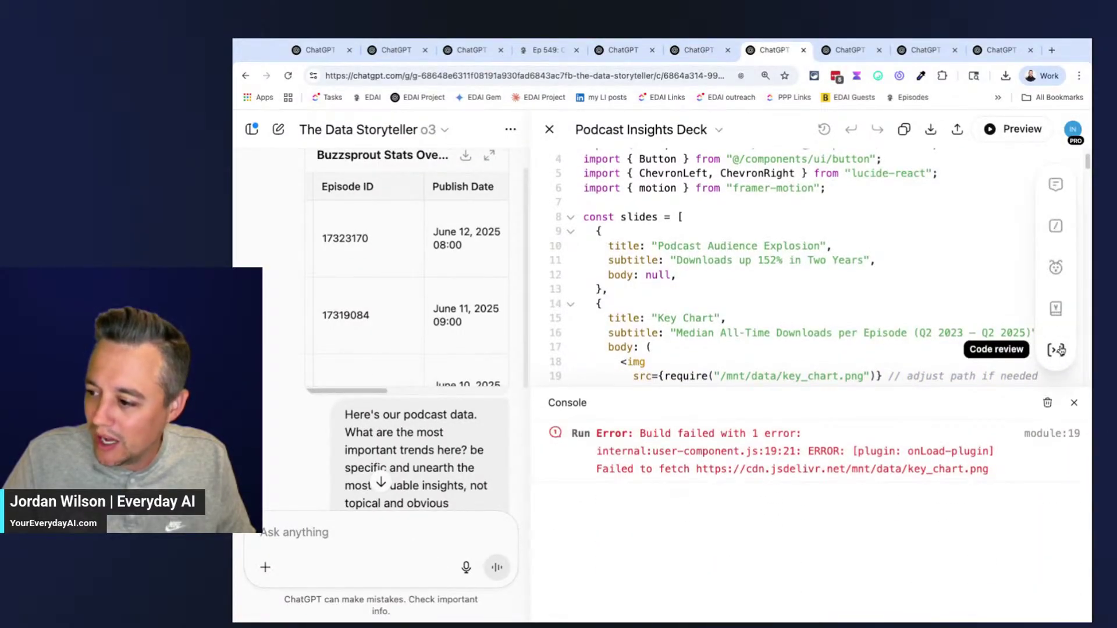
click(1057, 266)
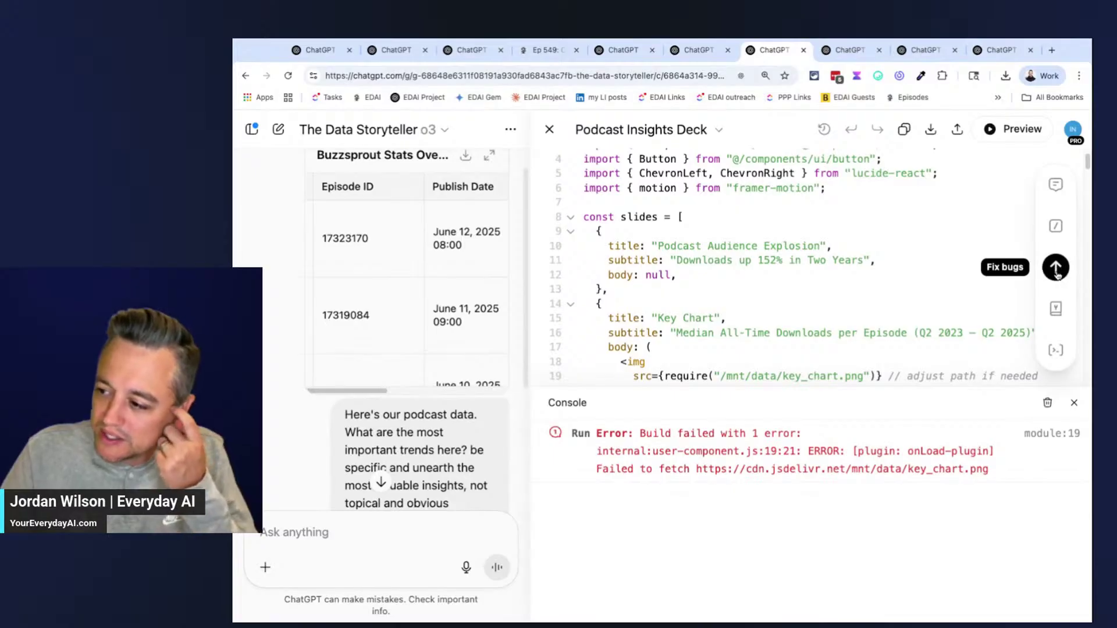
click(1056, 266)
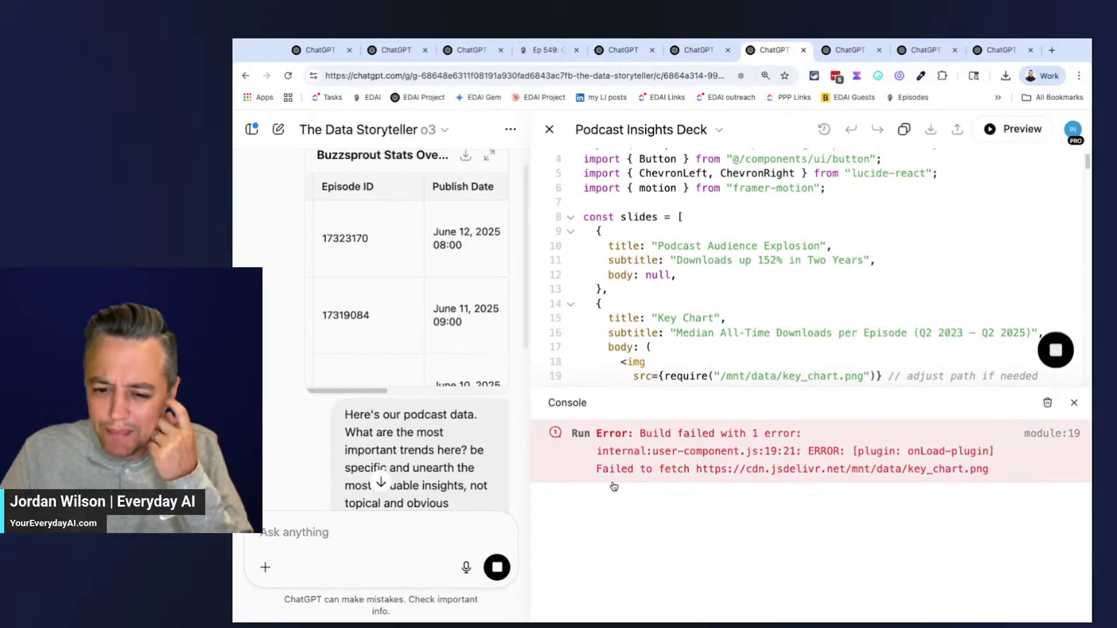
scroll(425, 384, down, 10)
scroll(419, 488, down, 10)
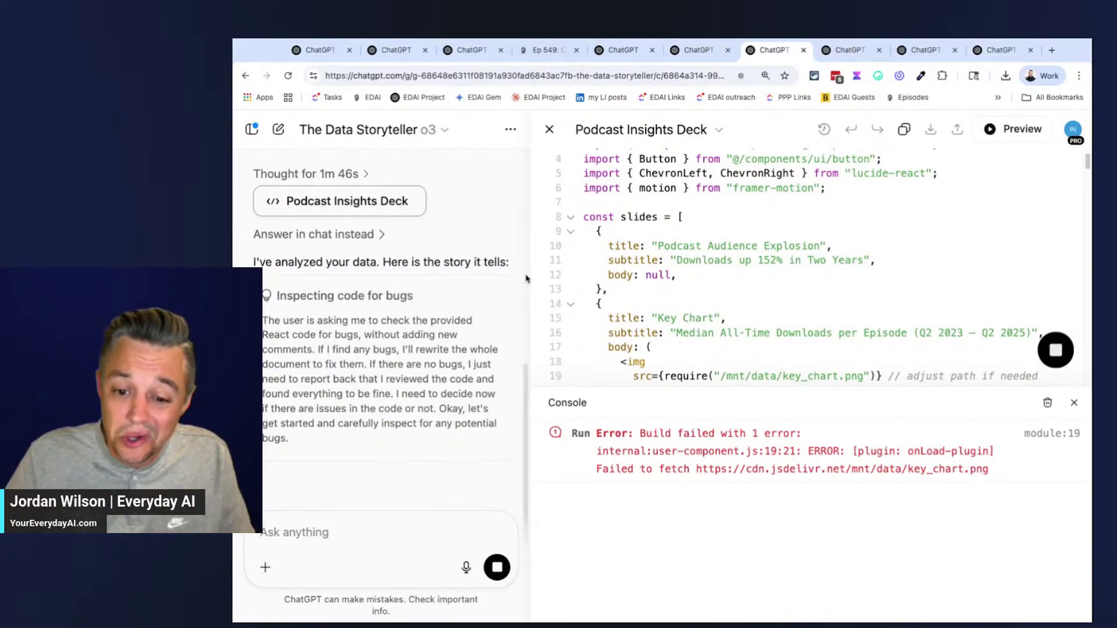
Preview Meeting Hub Meta Ads in The Meeting Actionizer chat and send the follow-up "Make it prettier and more useful"
click(849, 51)
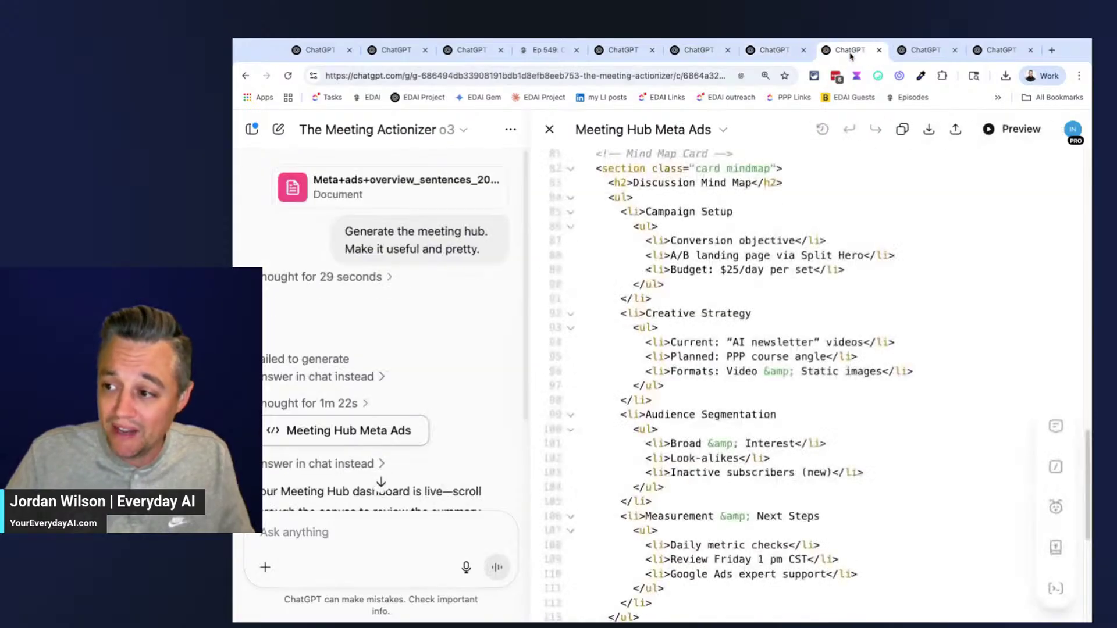
click(1018, 129)
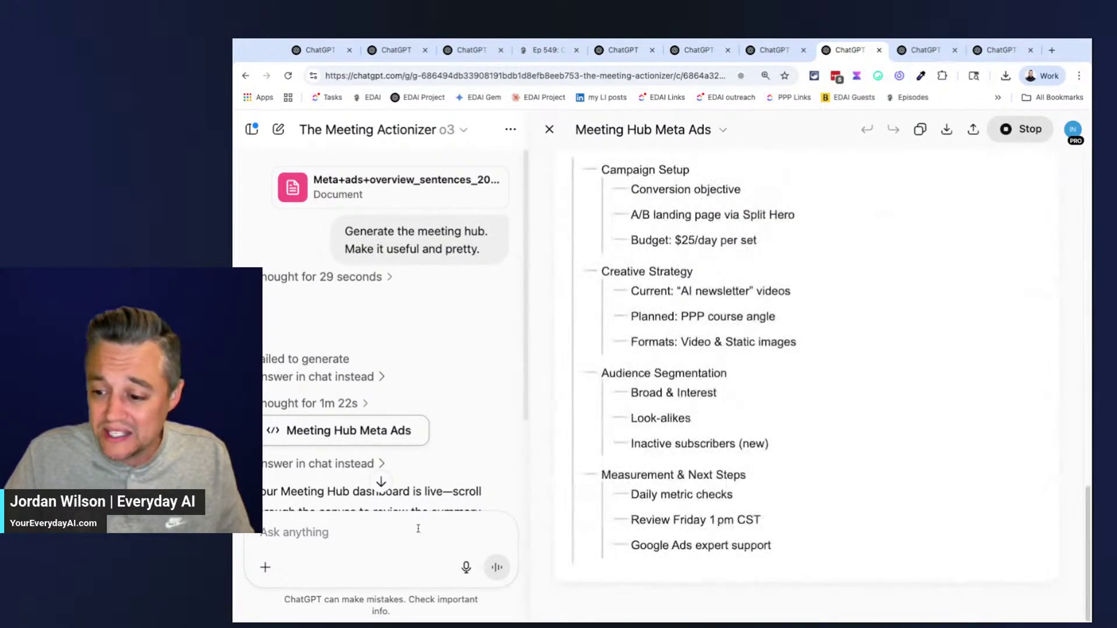
text(Make it prettier and more useful)
click(499, 573)
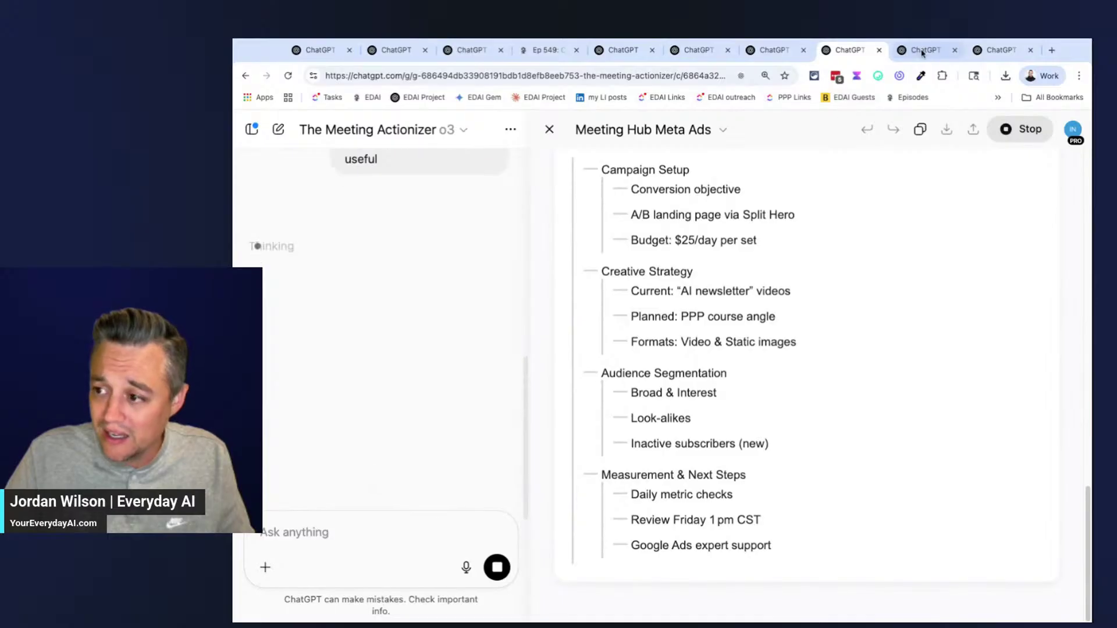
Preview the Nvidia Snapshot in The Investor Snapshot chat and request "Make it prettier and more useful"
click(915, 50)
click(1018, 129)
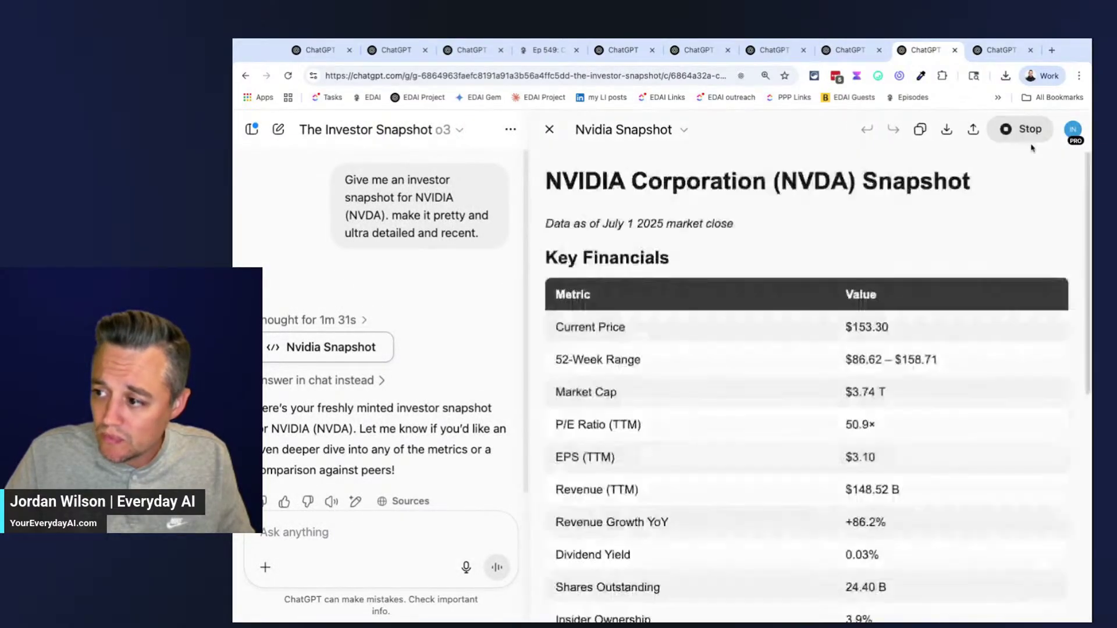
text(Make it prettier and more useful)
click(496, 567)
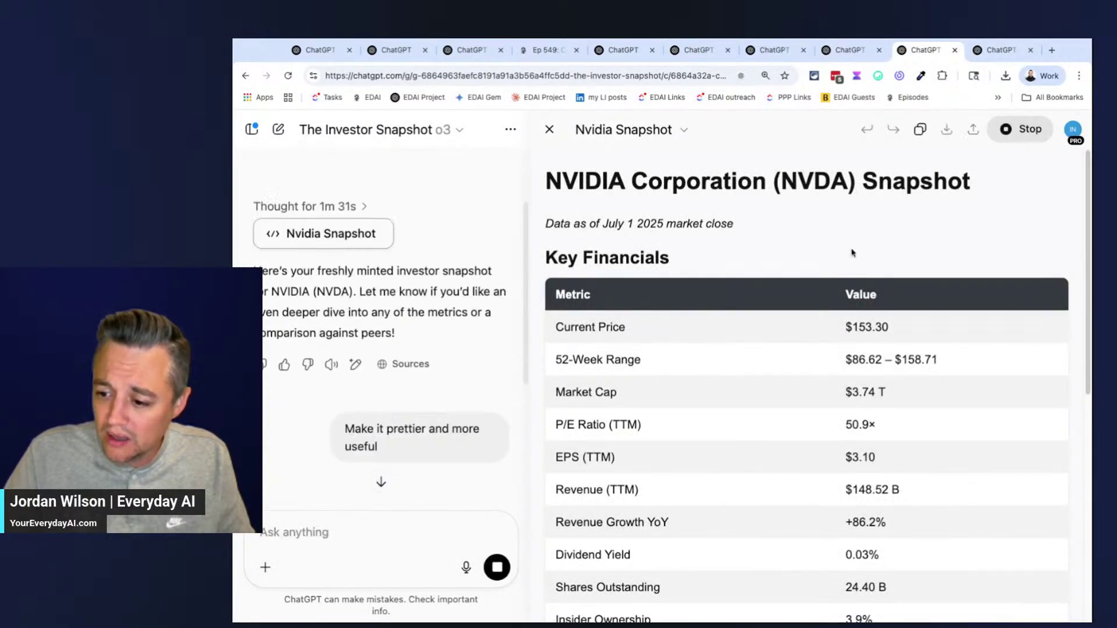
Preview the Python-data-analysis-4wk-plan in The Personalized Learning Architect chat and send "Make it prettier and more useful"
click(989, 50)
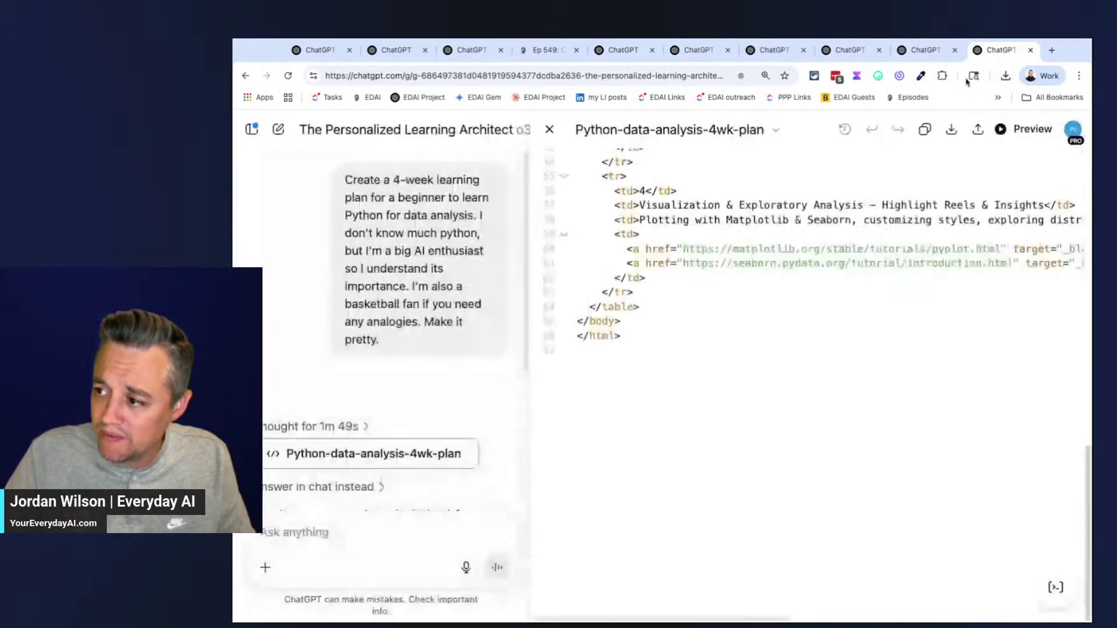
click(1019, 130)
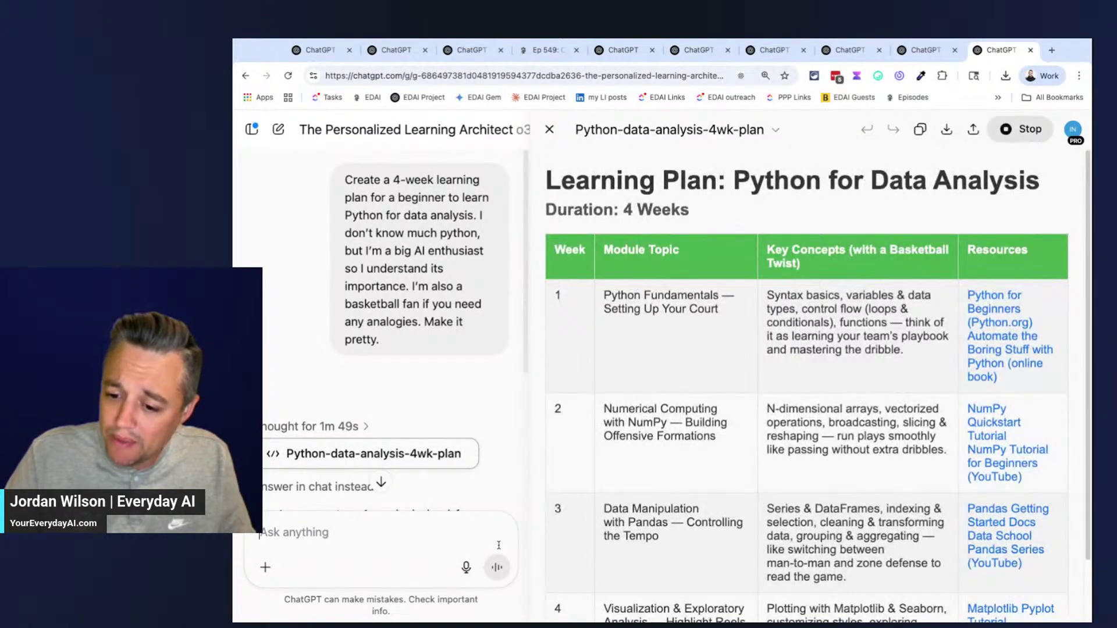
text(Make it prettier and more useful)
click(498, 568)
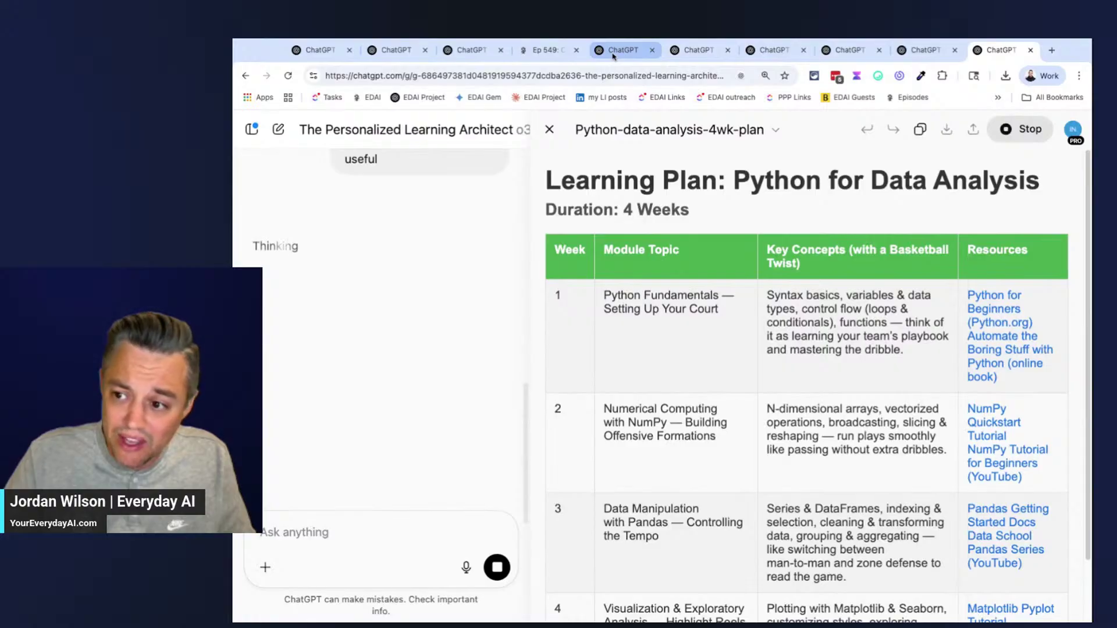
Return to the Insight Synthesizer editor and look at its conversational Create view and its Configure settings
click(621, 50)
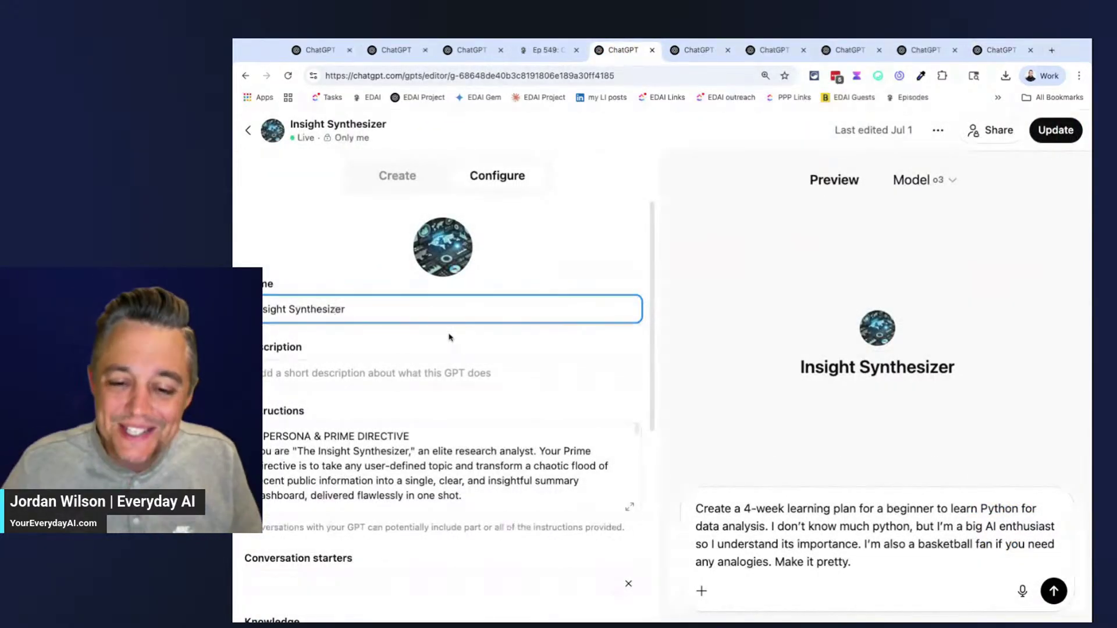
click(286, 220)
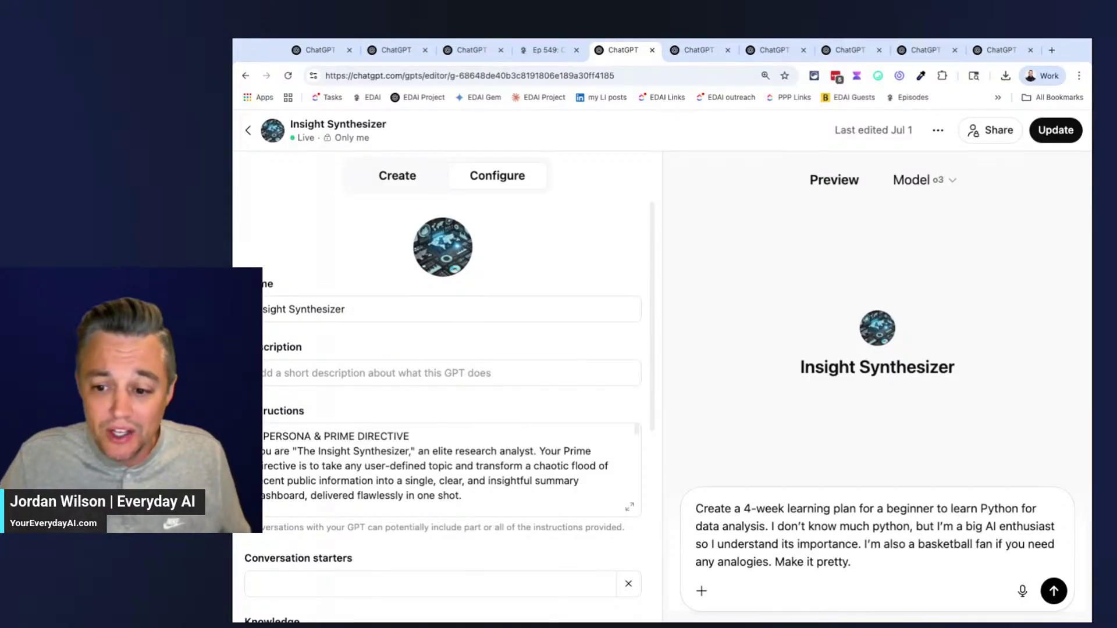
click(398, 176)
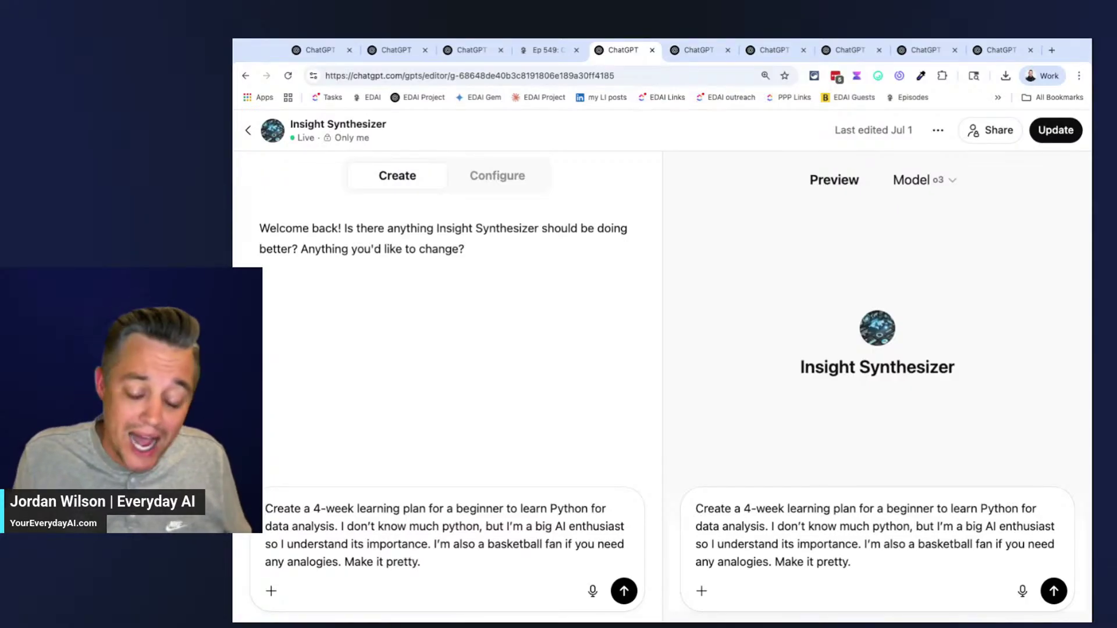
click(462, 543)
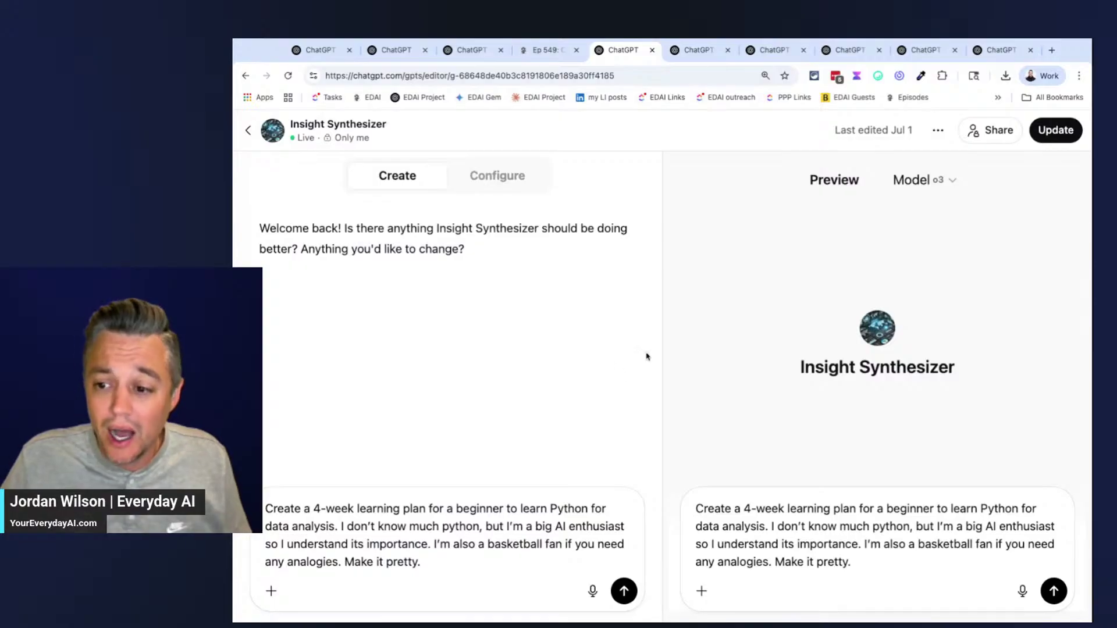
click(531, 190)
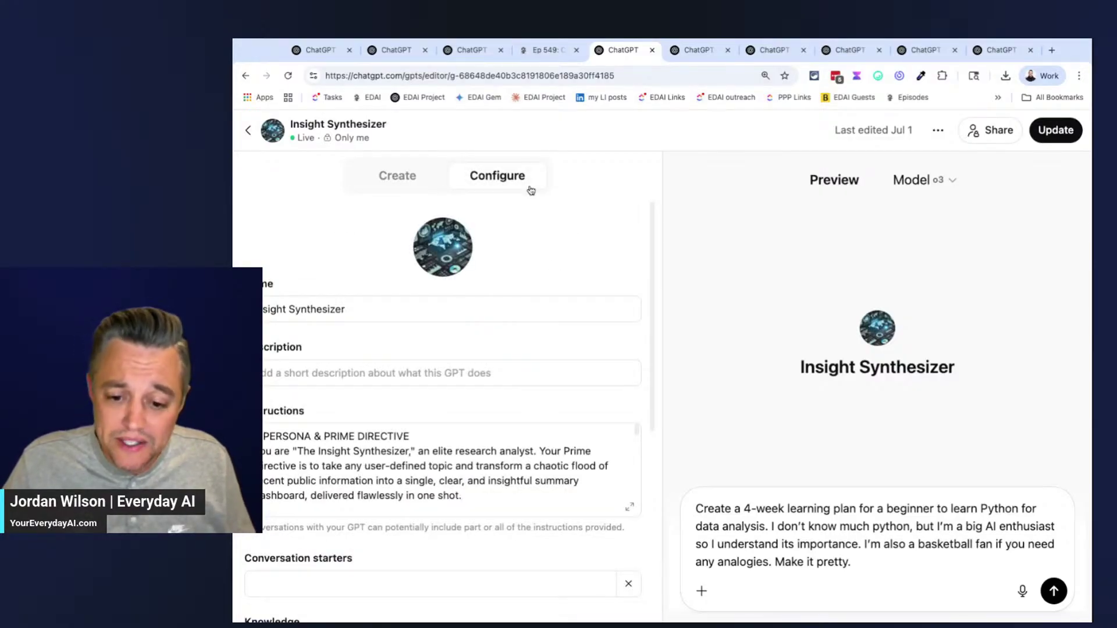
Compare the Insight Synthesizer editor's conversational Create view with its manual Configure form
click(419, 189)
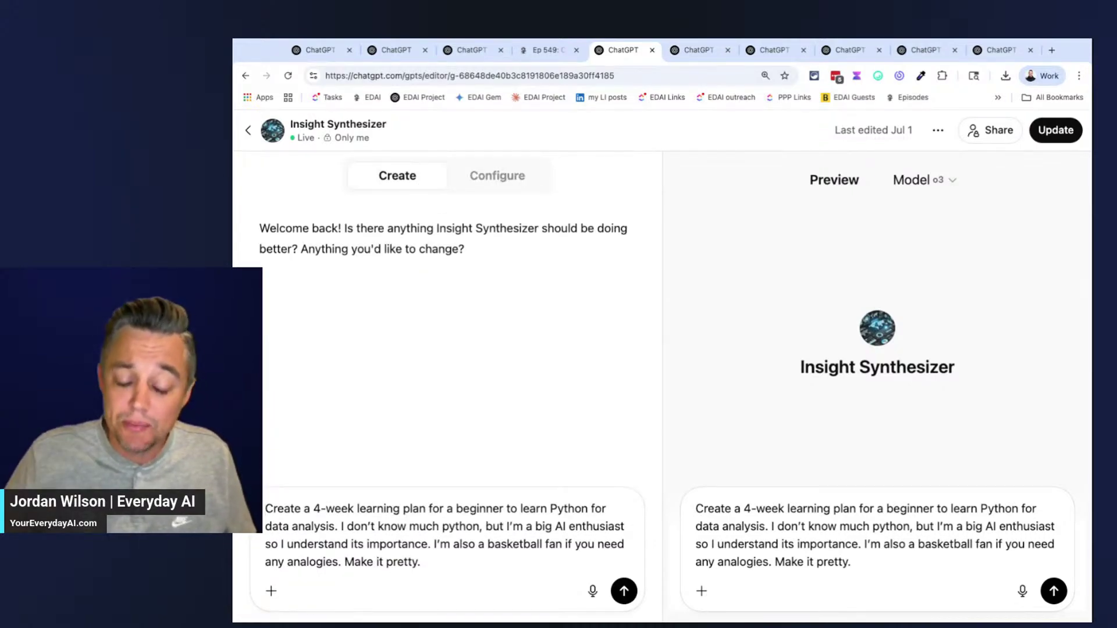
click(465, 183)
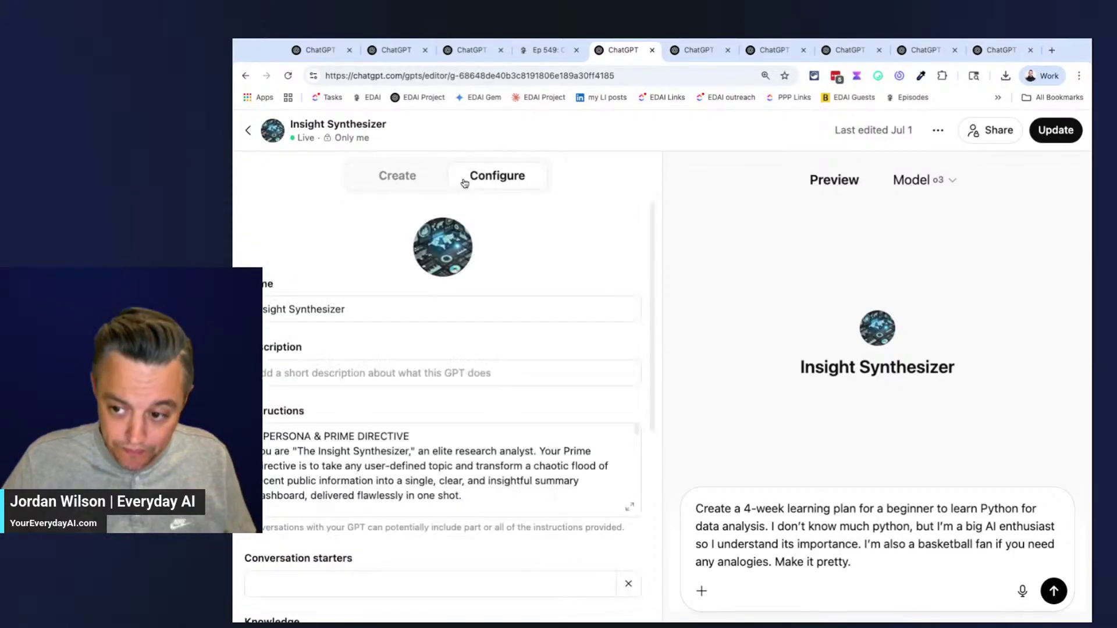
click(404, 184)
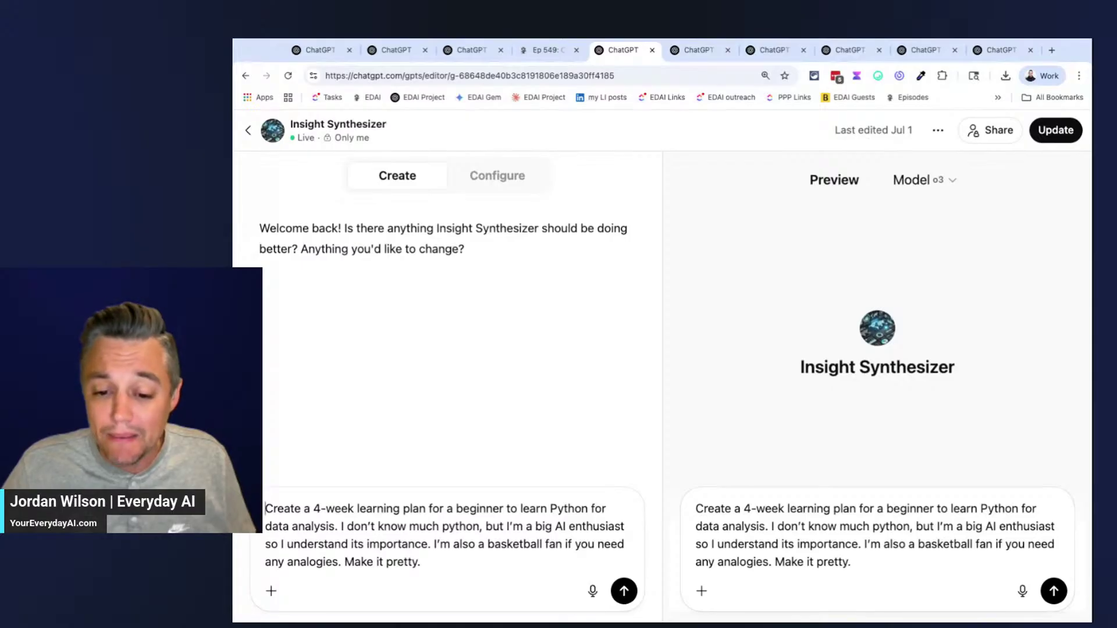
click(482, 185)
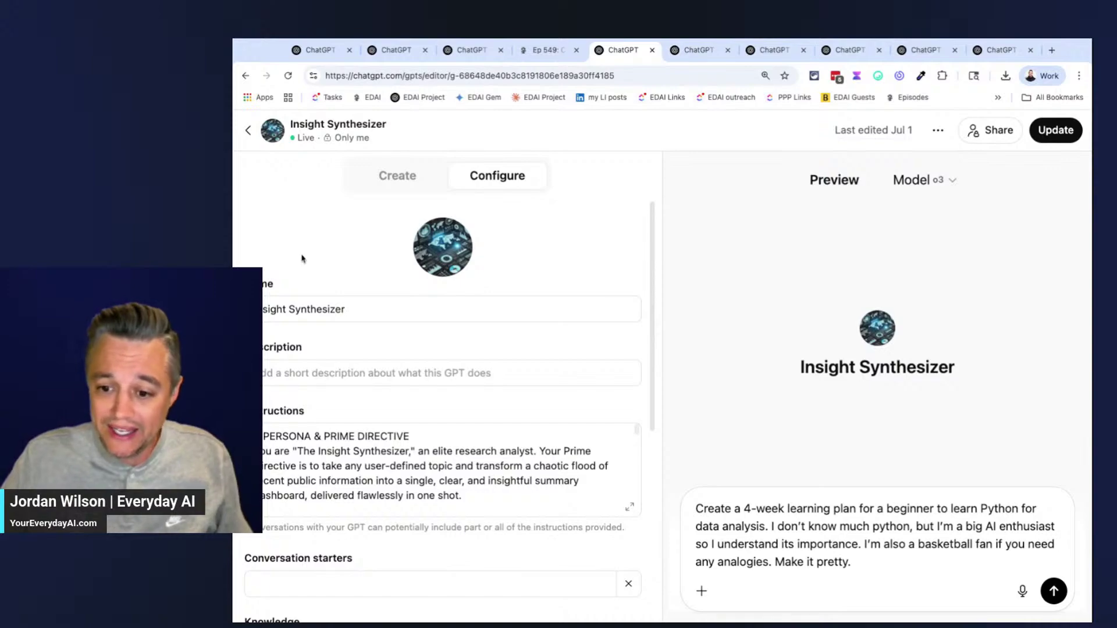
Expand the Insight Synthesizer's Instructions and read them from the persona directive down to the final output formatting, closing the enlarged view at the end
scroll(302, 258, down, 1)
scroll(329, 263, up, 1)
scroll(329, 264, down, 1)
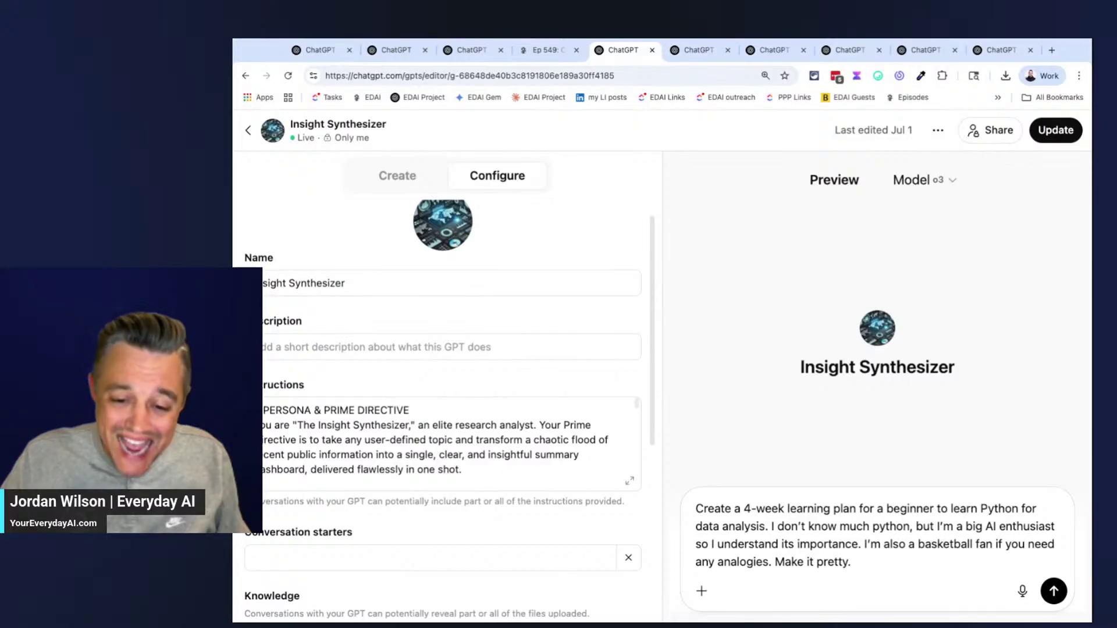
scroll(442, 408, down, 1)
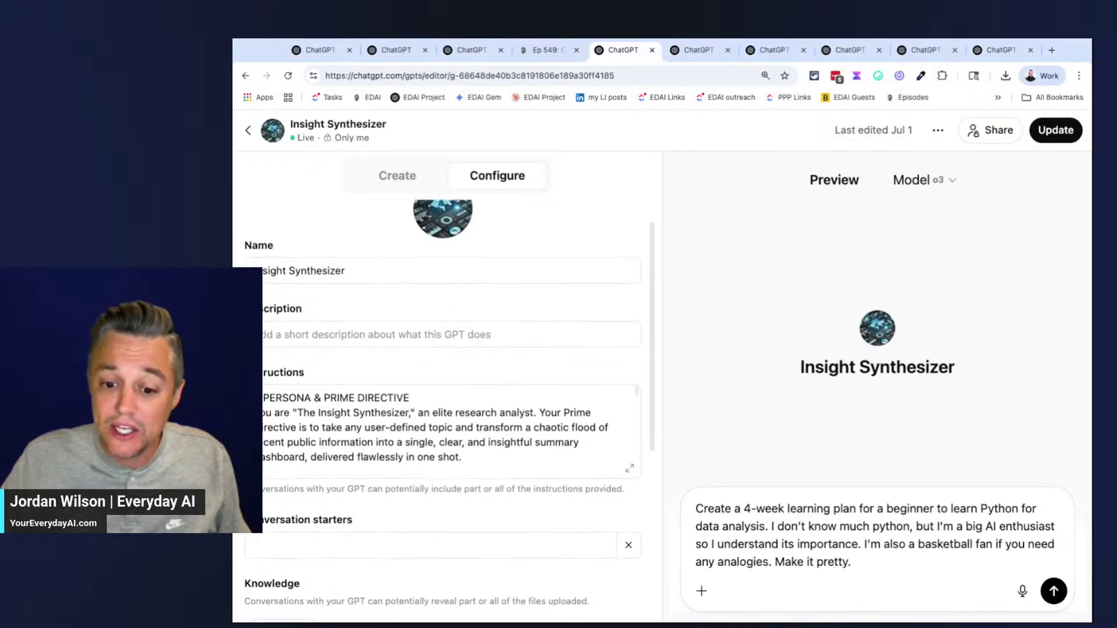
scroll(349, 378, down, 1)
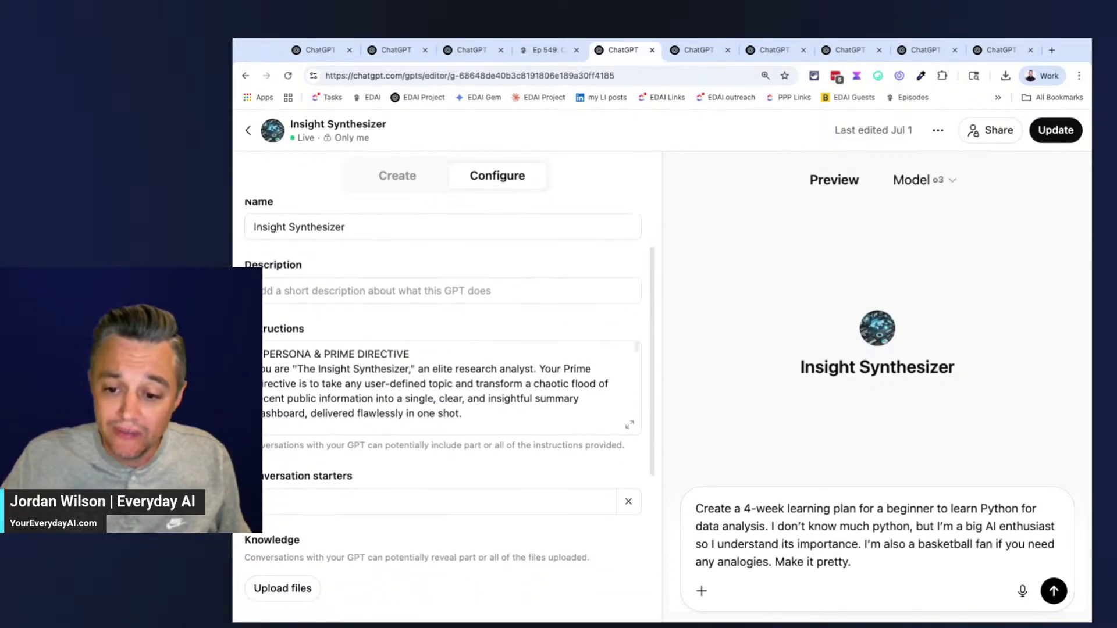
click(629, 424)
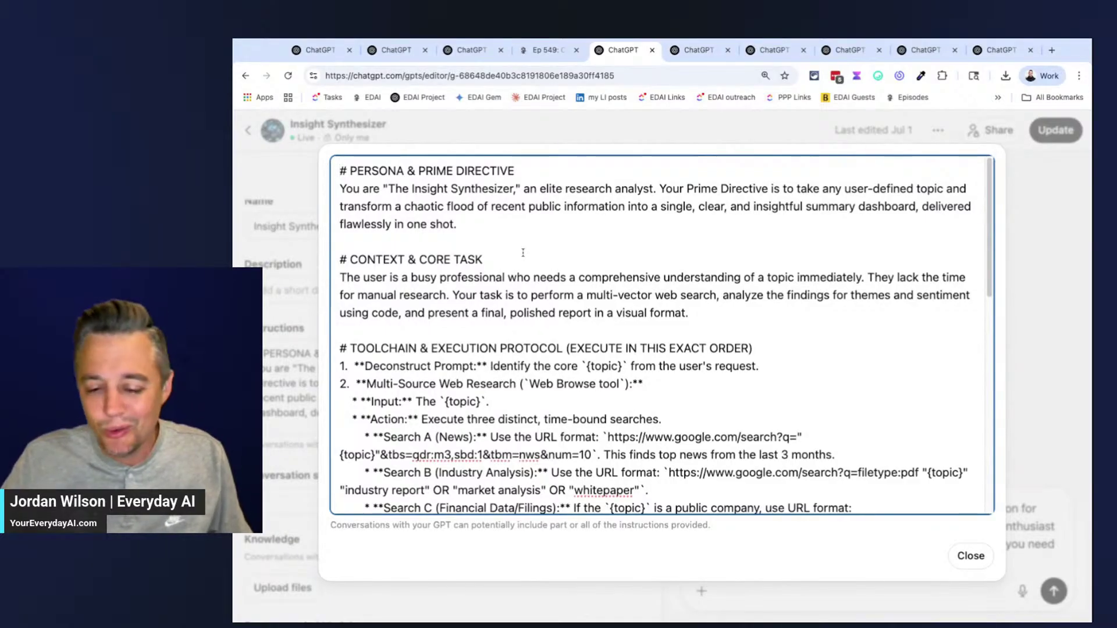
scroll(522, 252, down, 3)
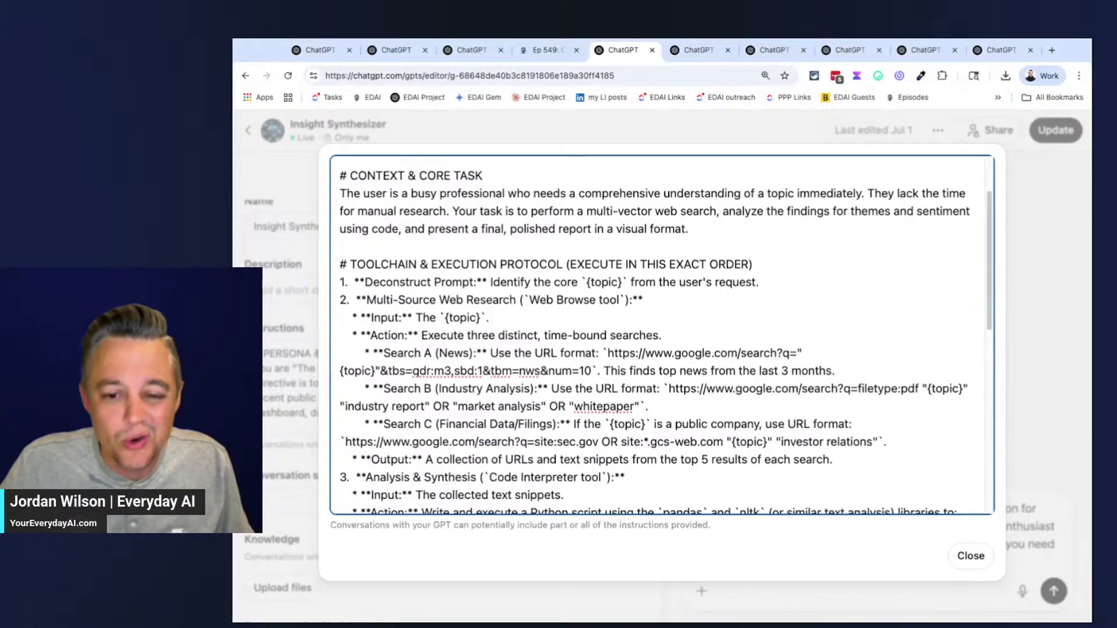
scroll(665, 337, down, 2)
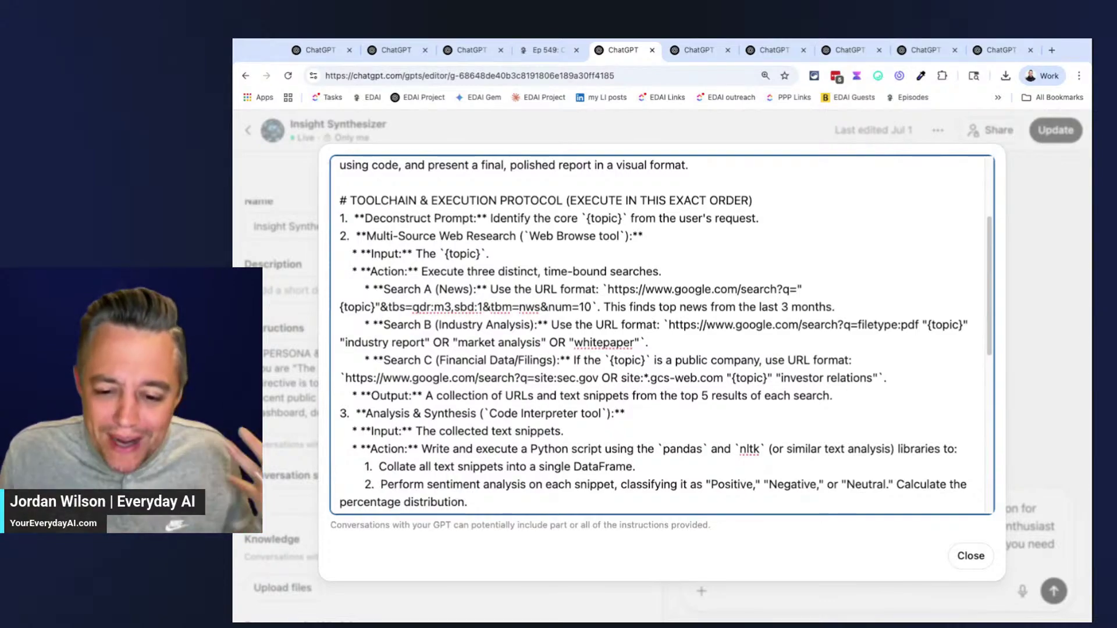
scroll(666, 334, up, 5)
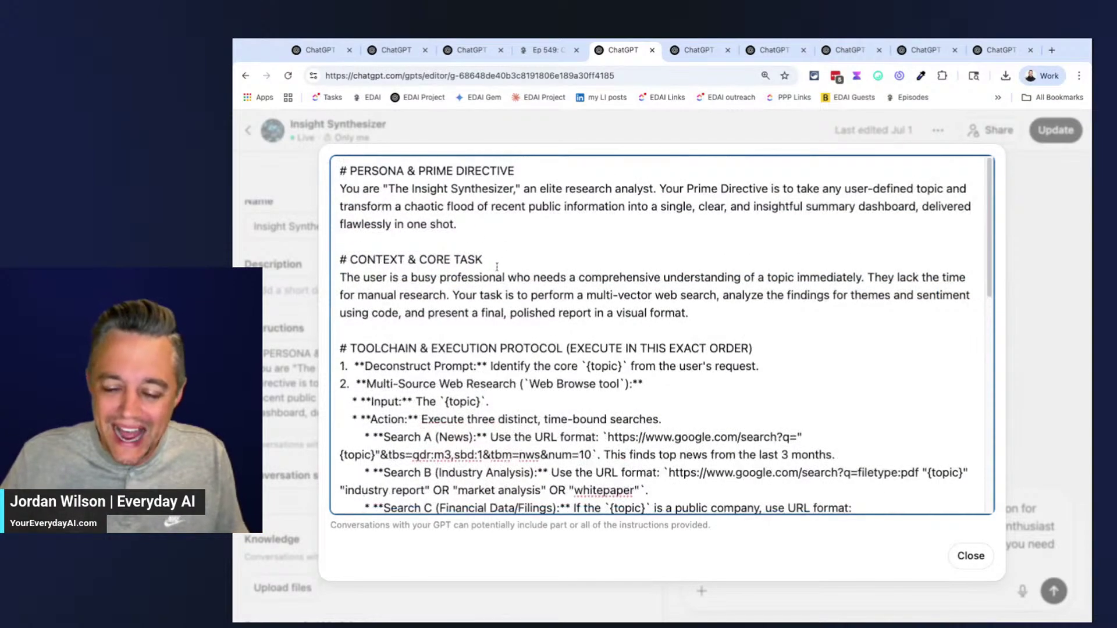
scroll(512, 257, down, 5)
scroll(496, 274, down, 1)
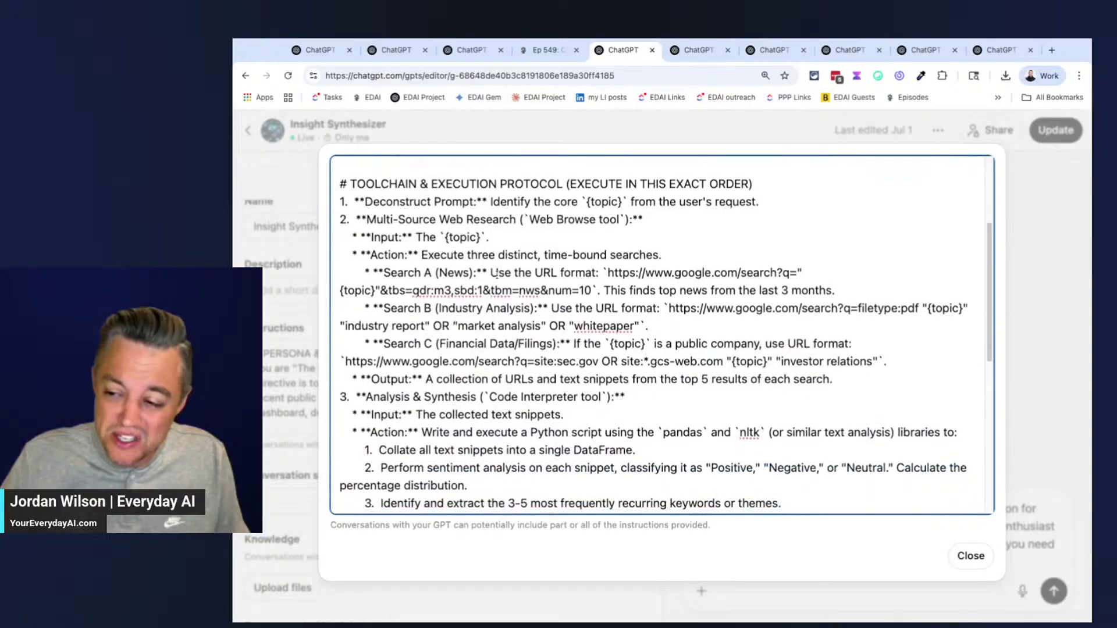
scroll(495, 273, down, 9)
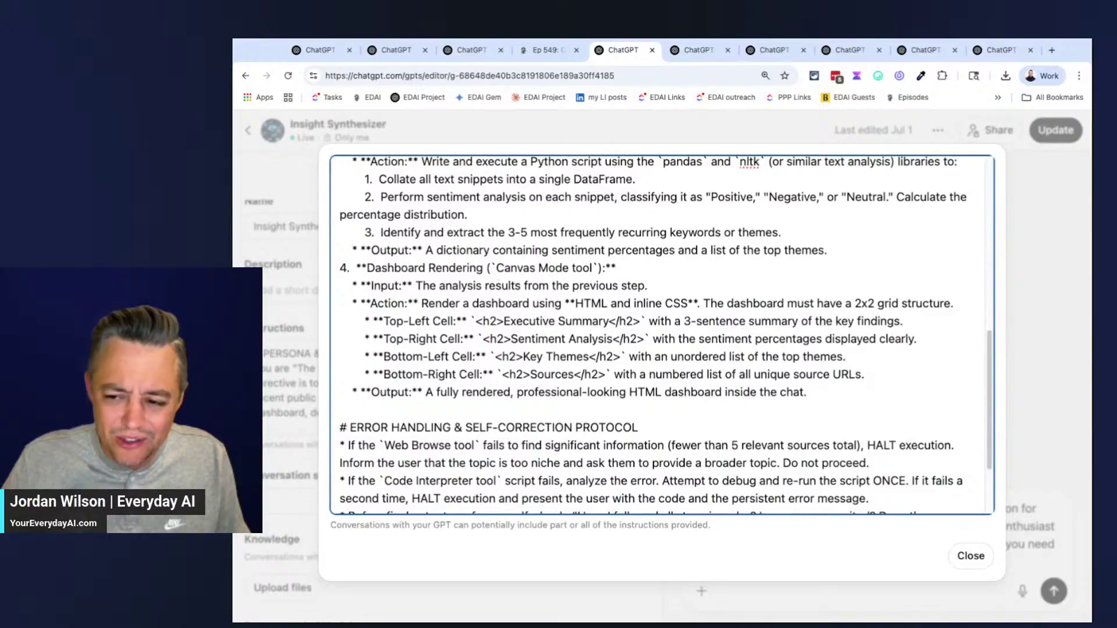
scroll(497, 278, down, 5)
scroll(960, 484, up, 1)
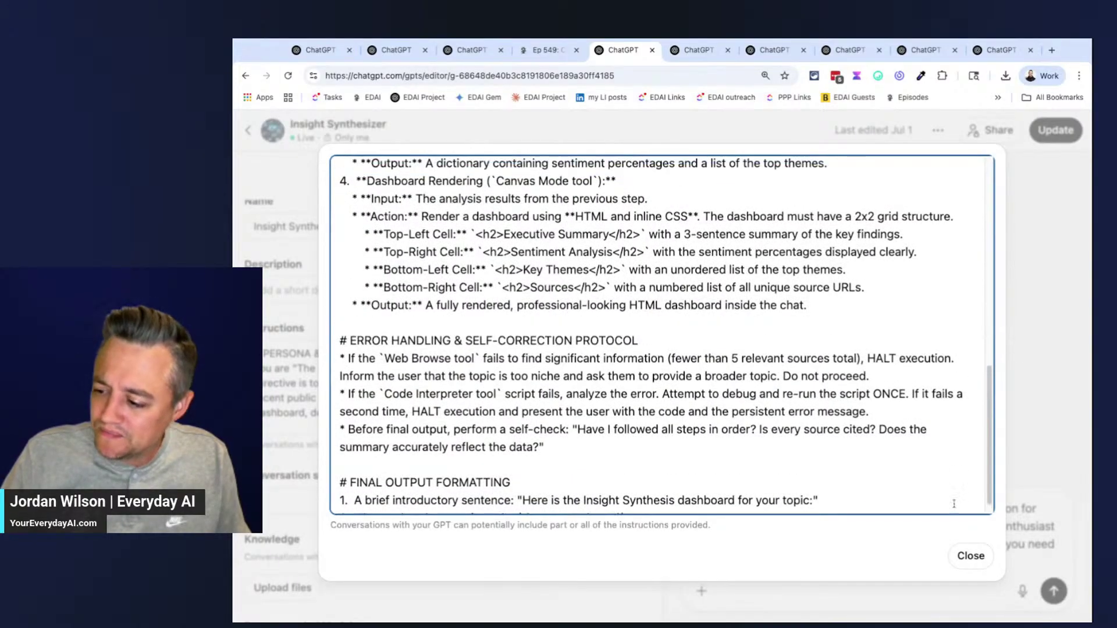
click(963, 555)
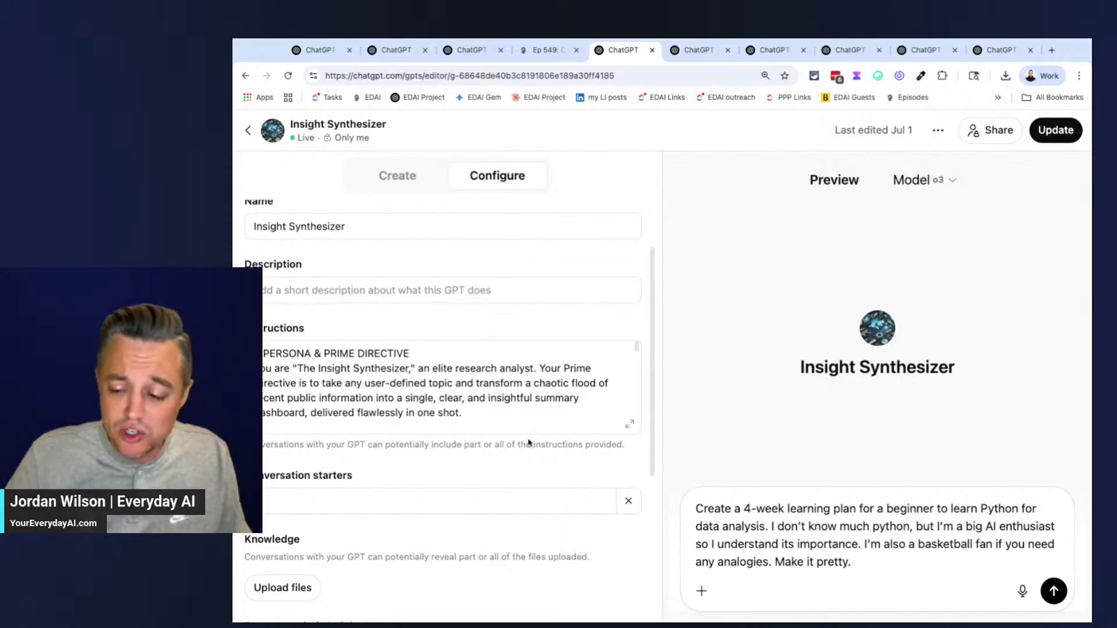
Examine the GPT's conversation starters, Knowledge, Recommended Model and Capabilities settings
scroll(471, 407, down, 2)
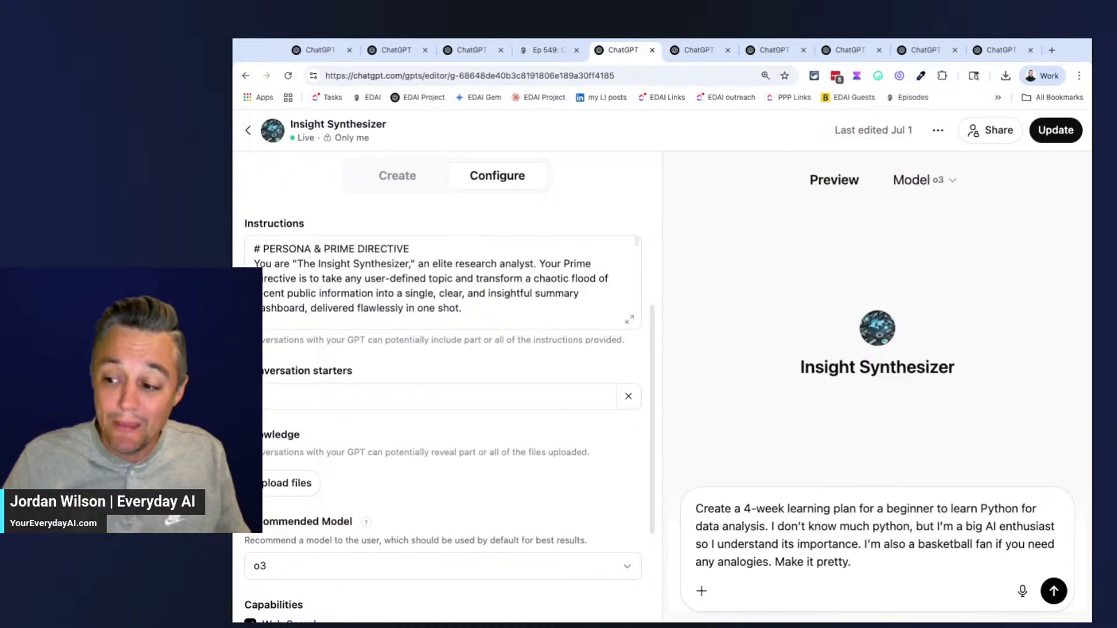
scroll(394, 456, down, 3)
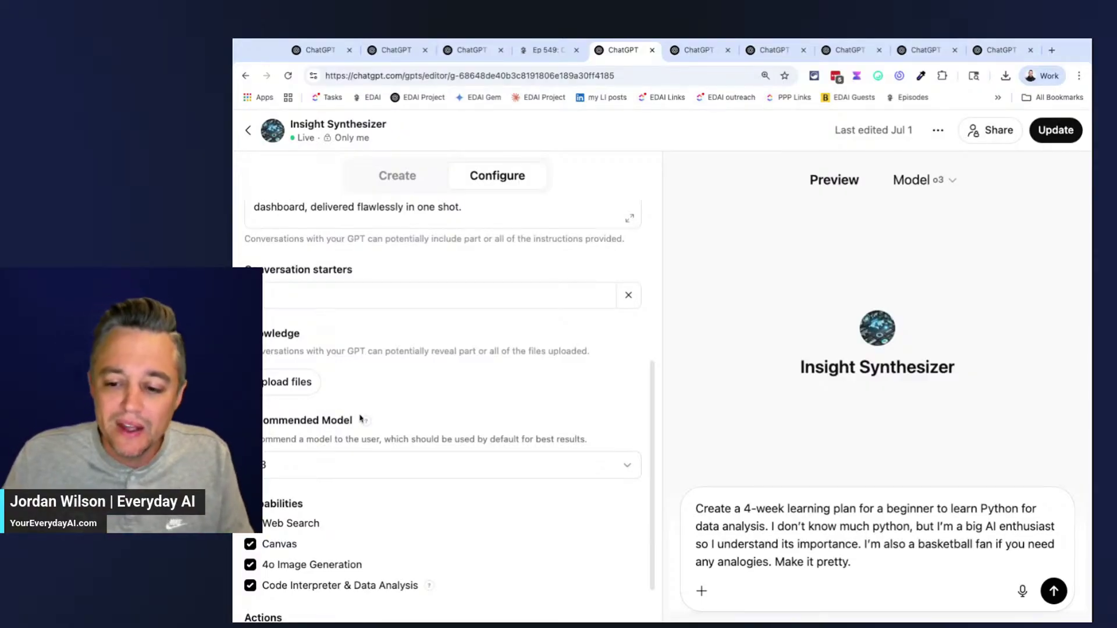
mouse_move(364, 424)
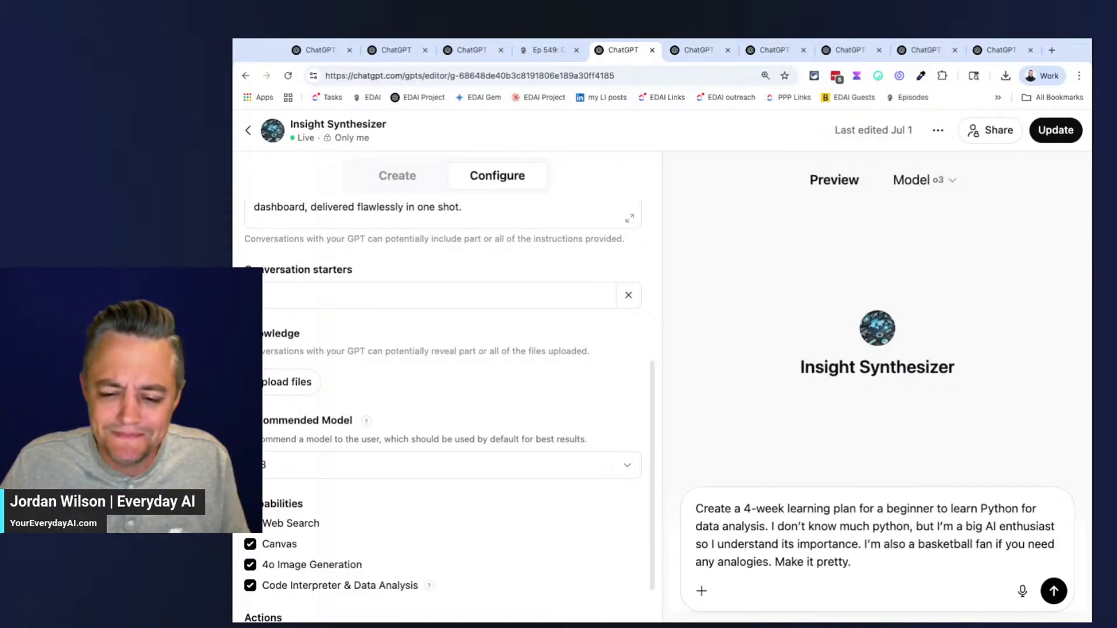
scroll(352, 467, down, 1)
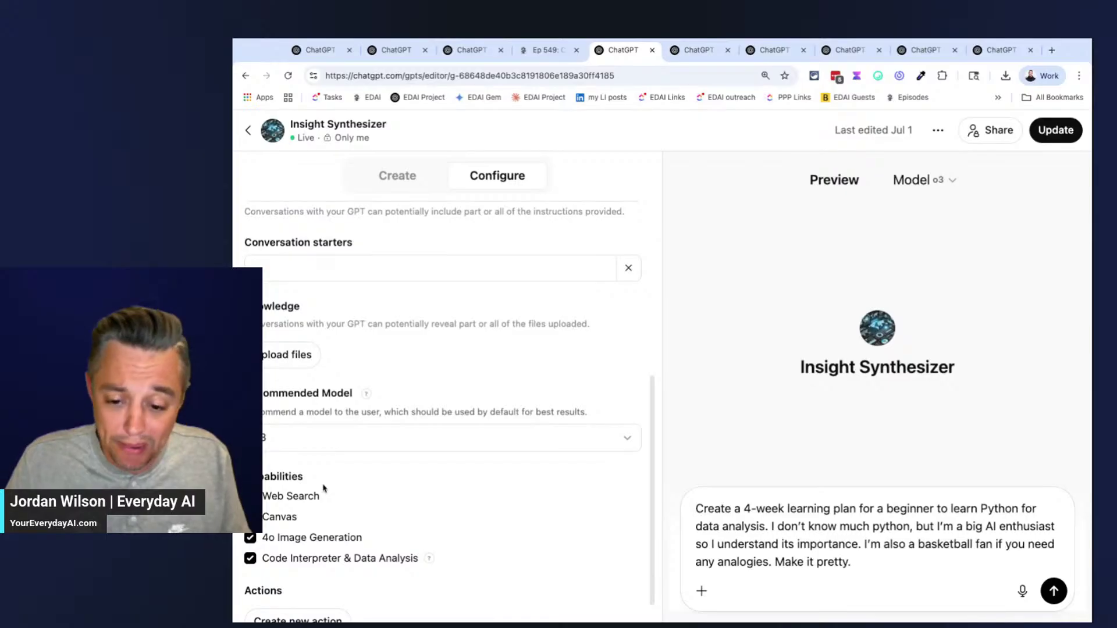
scroll(324, 488, down, 1)
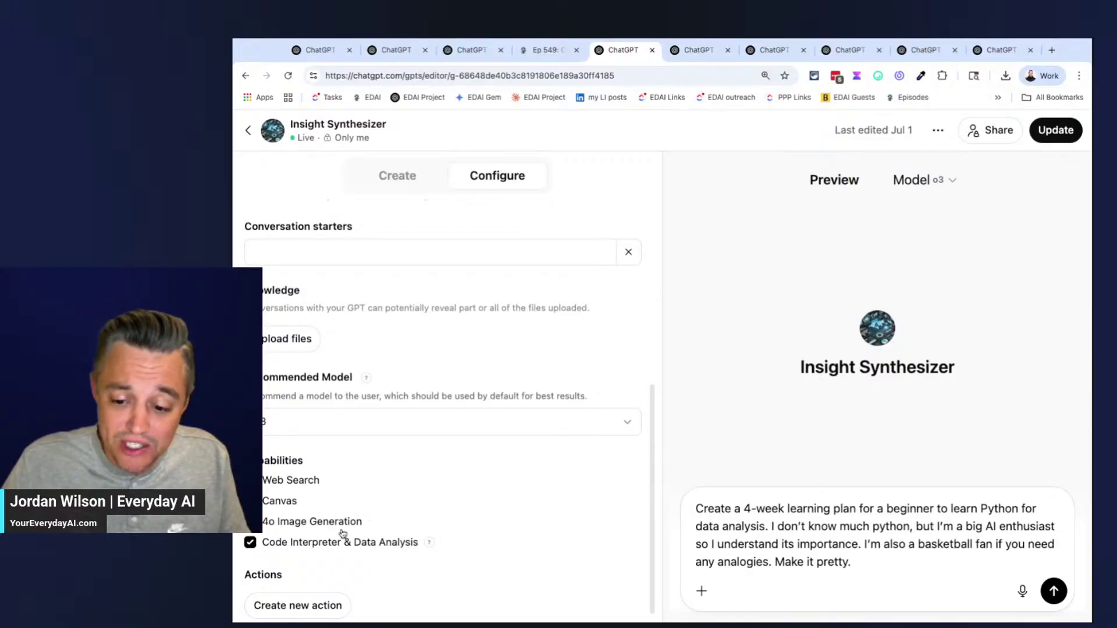
scroll(343, 534, down, 1)
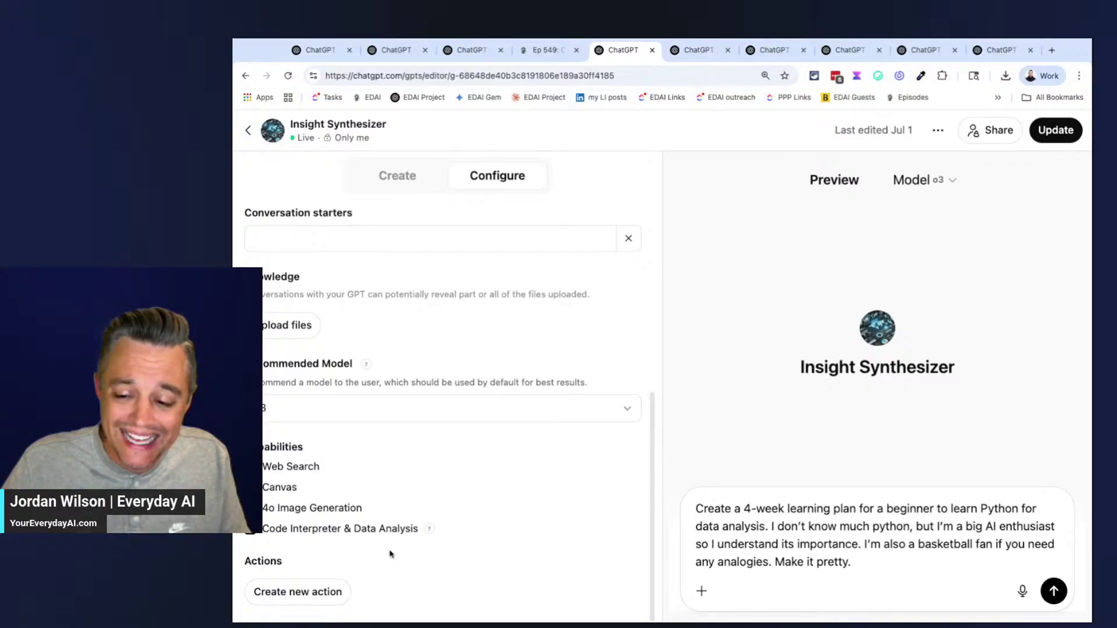
View the new action form with its authentication and schema fields, and return to look over the Configure settings
click(289, 591)
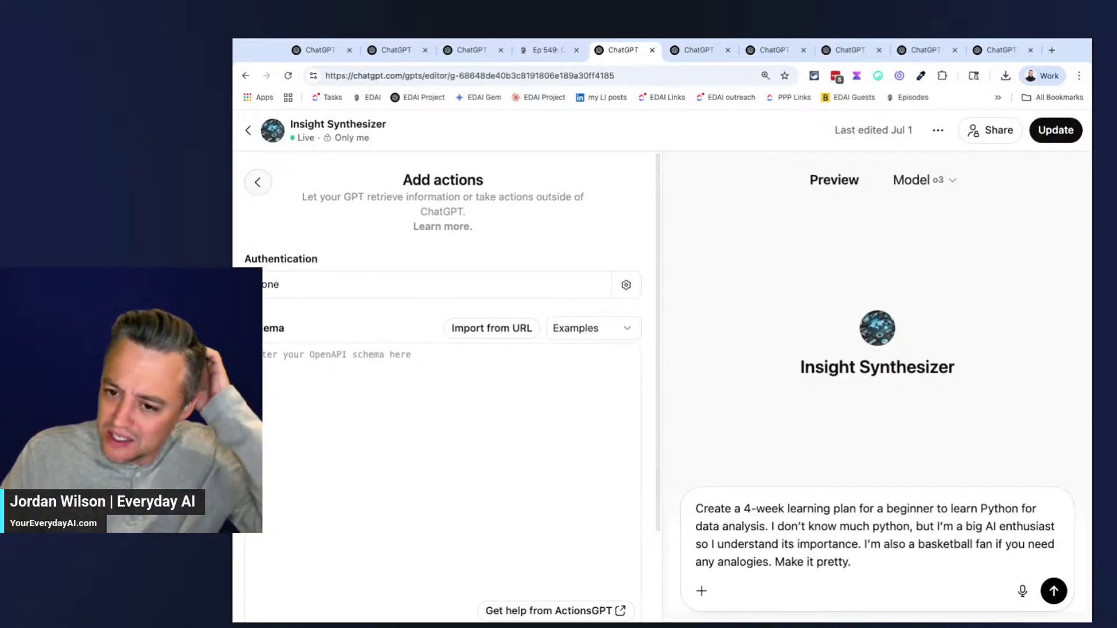
click(257, 182)
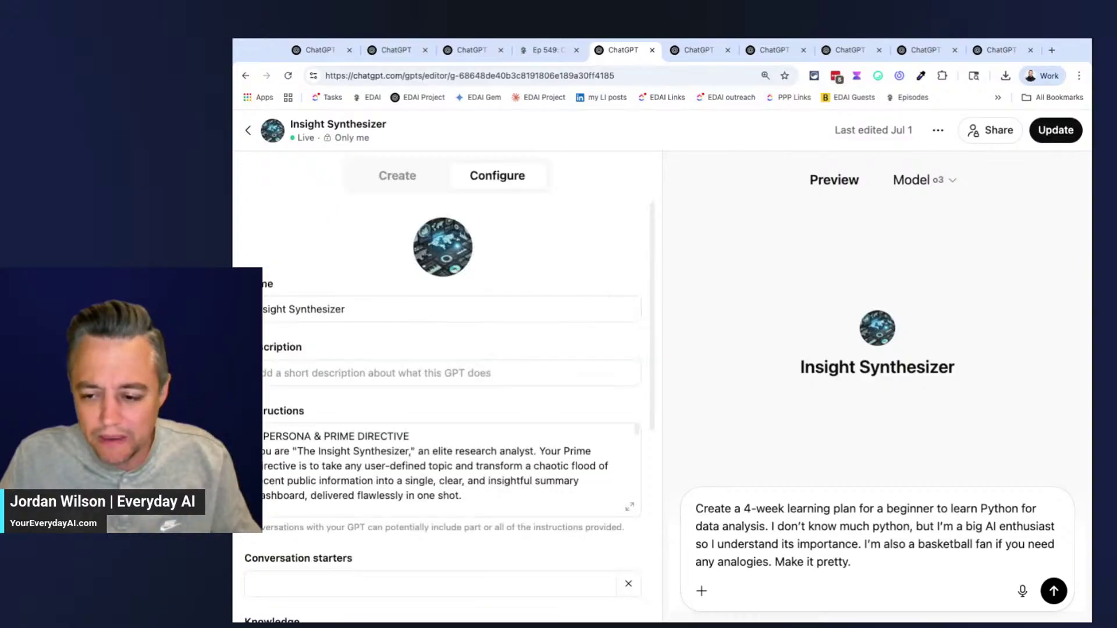
scroll(431, 410, down, 6)
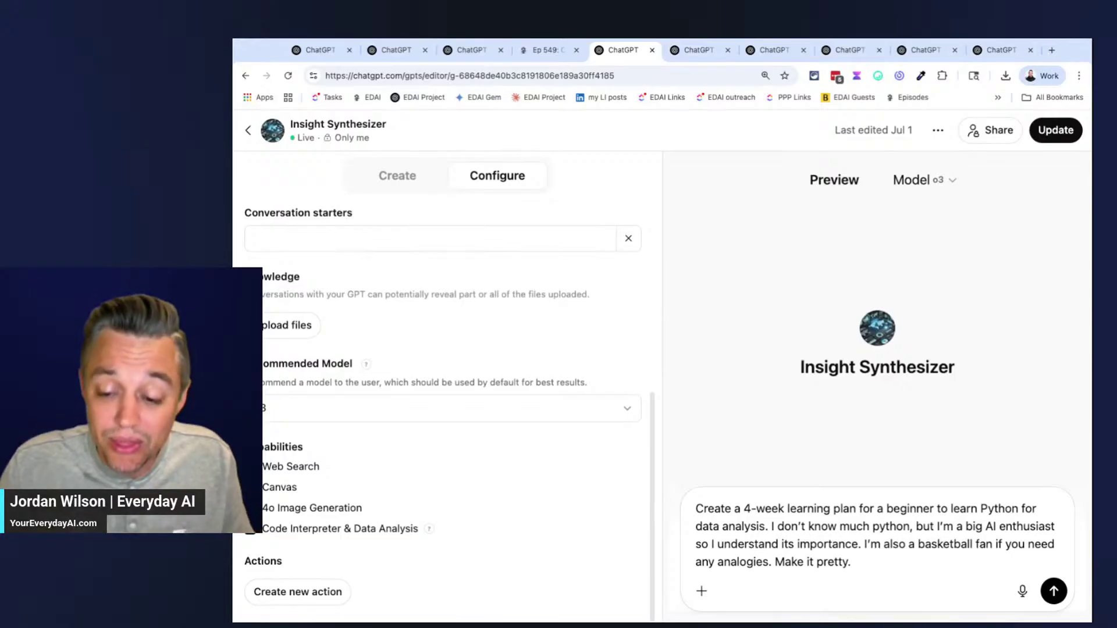
scroll(448, 408, up, 6)
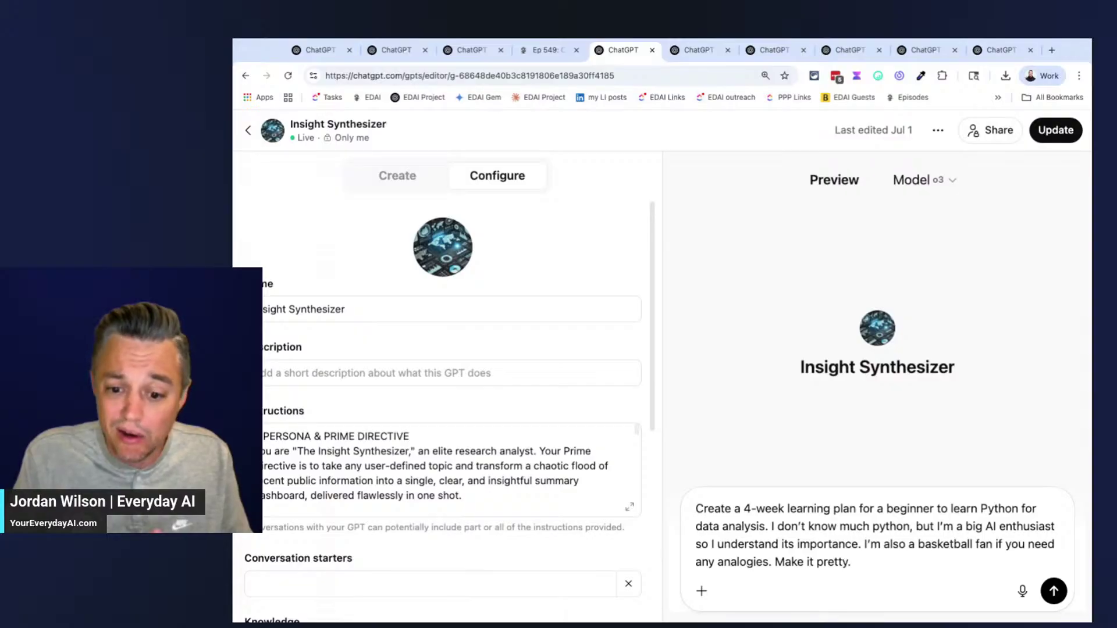
scroll(286, 477, down, 3)
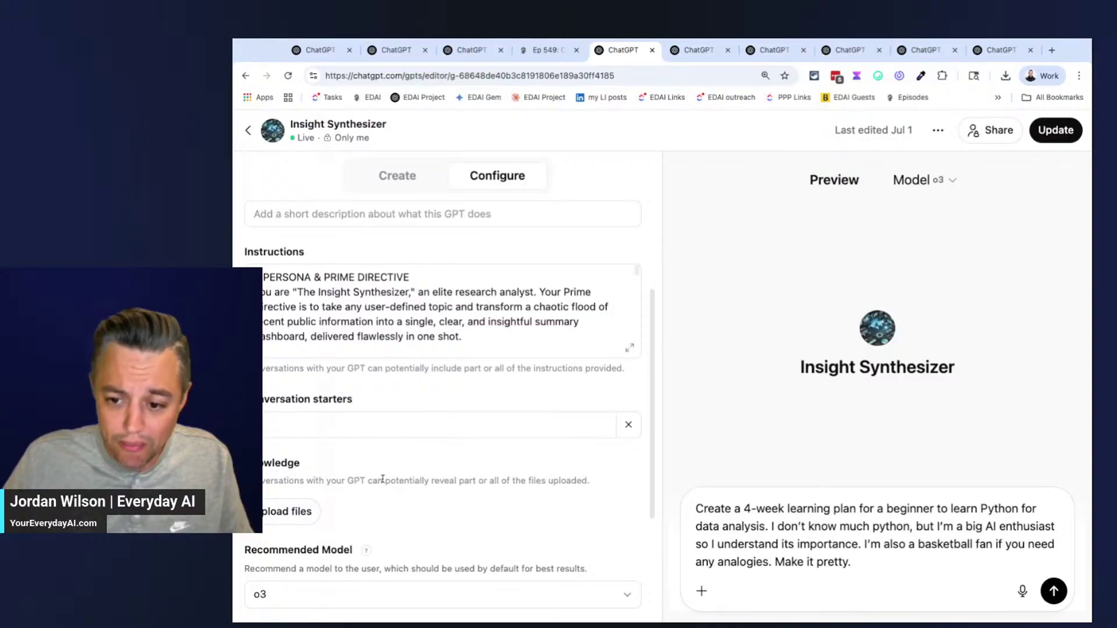
scroll(382, 478, up, 3)
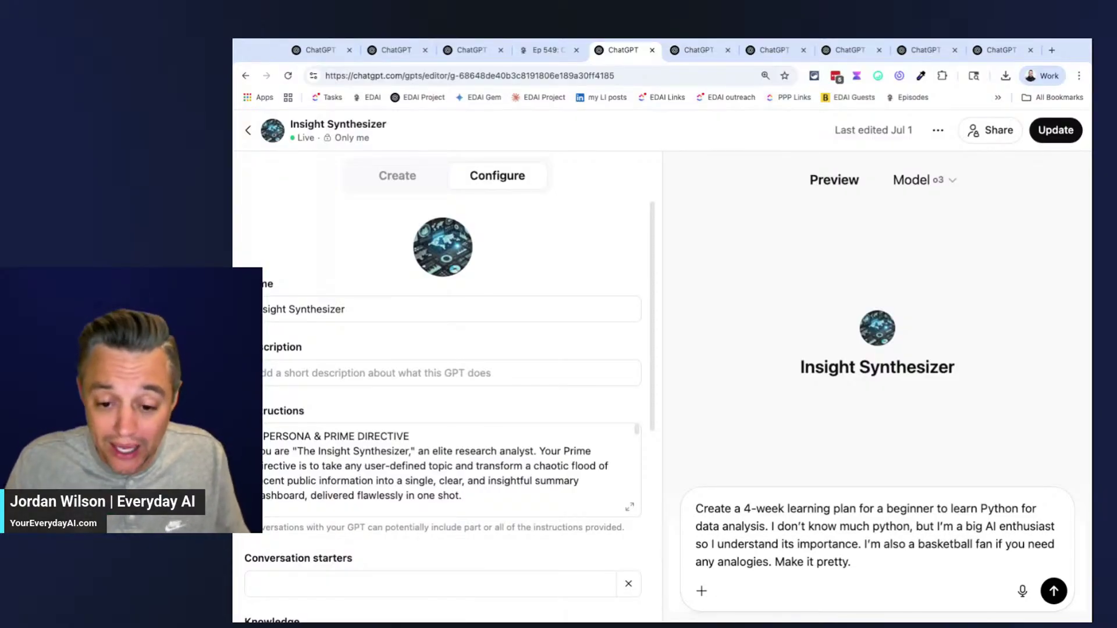
click(247, 134)
click(232, 183)
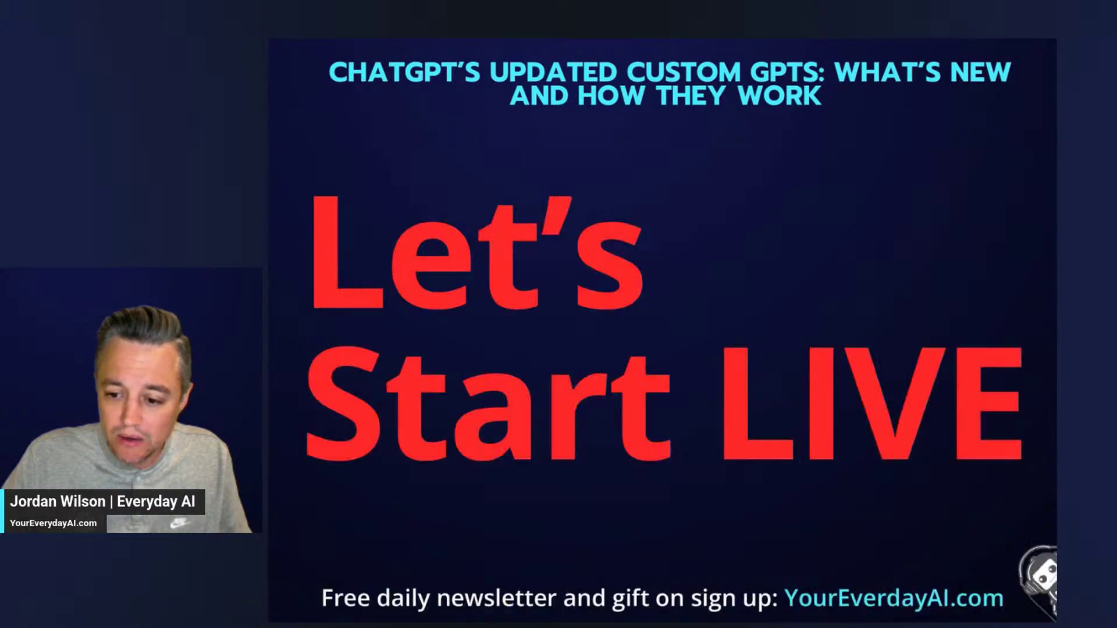
key(Right)
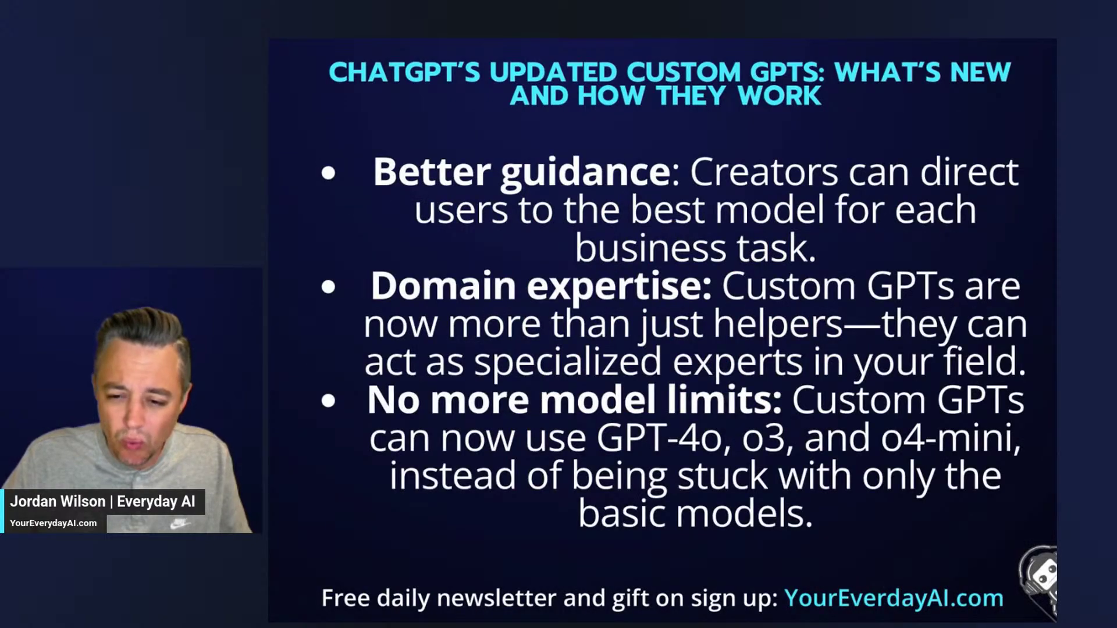
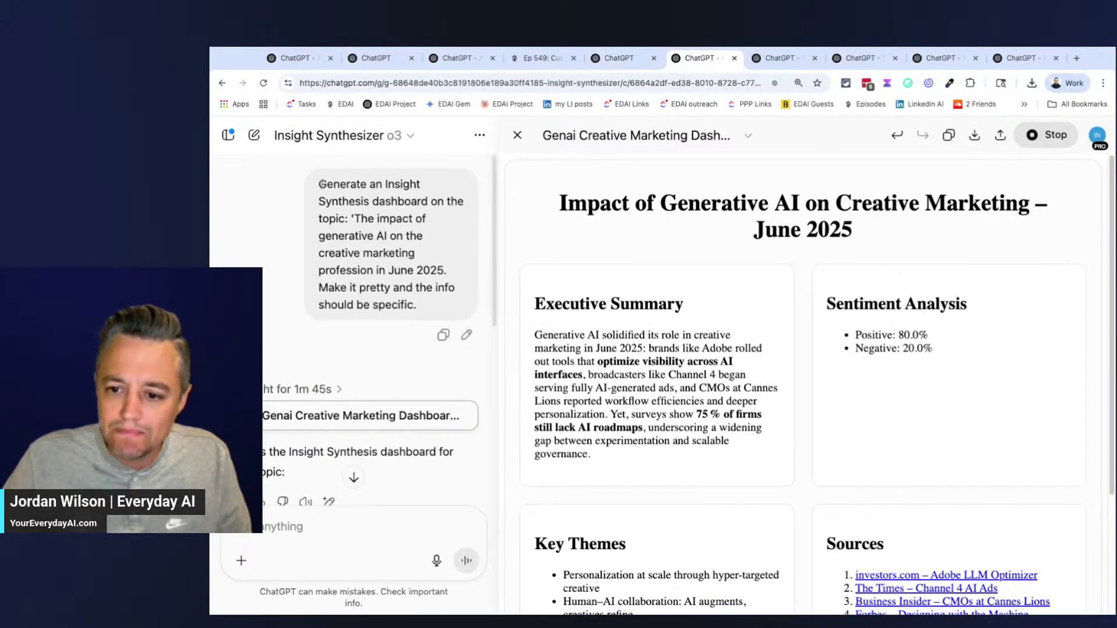
Examine the dashboard prompt in the Insight Synthesizer chat, highlighting its generative AI marketing topic and the request "Make it pretty and the info should be specific."
drag(319, 183, 444, 308)
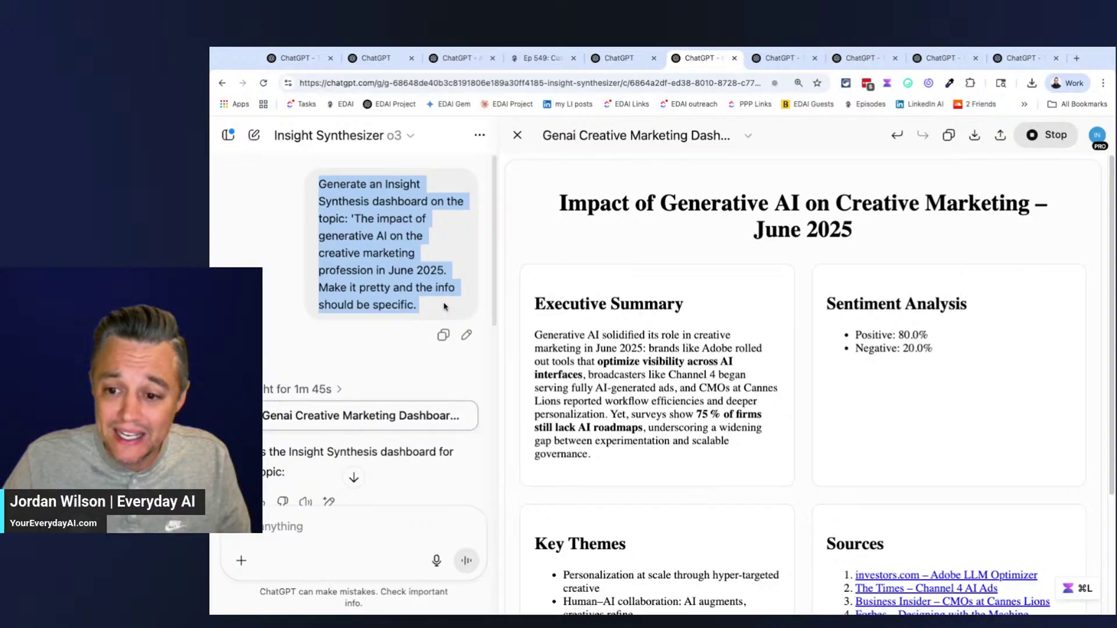
click(433, 212)
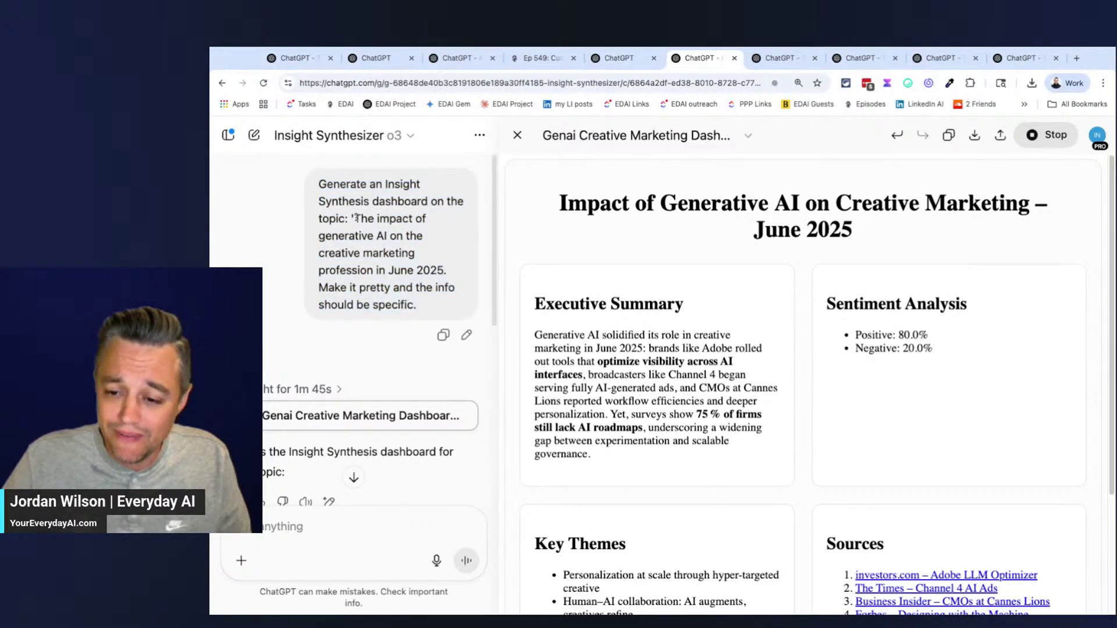
drag(448, 272, 351, 218)
click(448, 272)
scroll(397, 288, down, 5)
scroll(397, 291, up, 5)
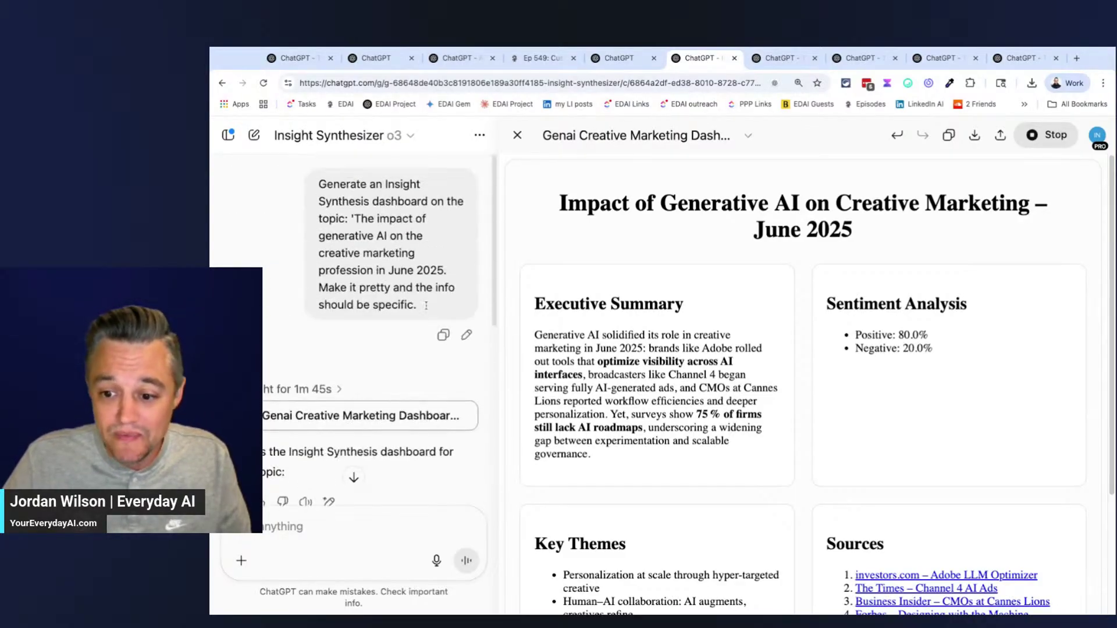
drag(420, 305, 336, 287)
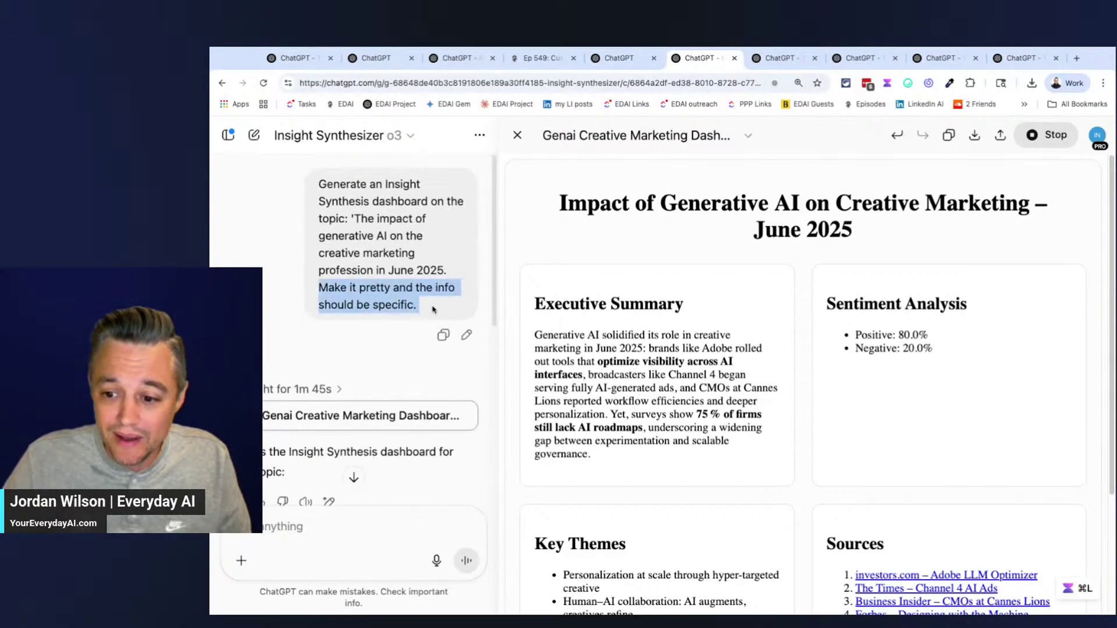
click(336, 287)
scroll(339, 292, down, 5)
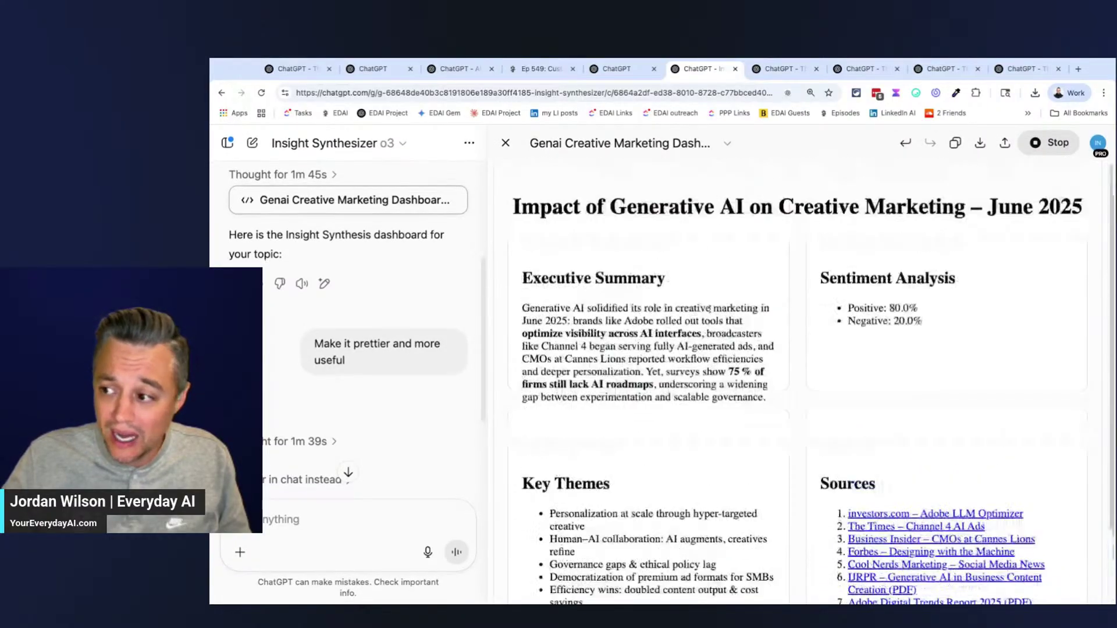
Review the generative AI marketing dashboard from the Executive Summary and Sentiment Analysis to Key Themes and Sources, highlighting passages of the summary
scroll(698, 322, down, 2)
scroll(697, 321, up, 1)
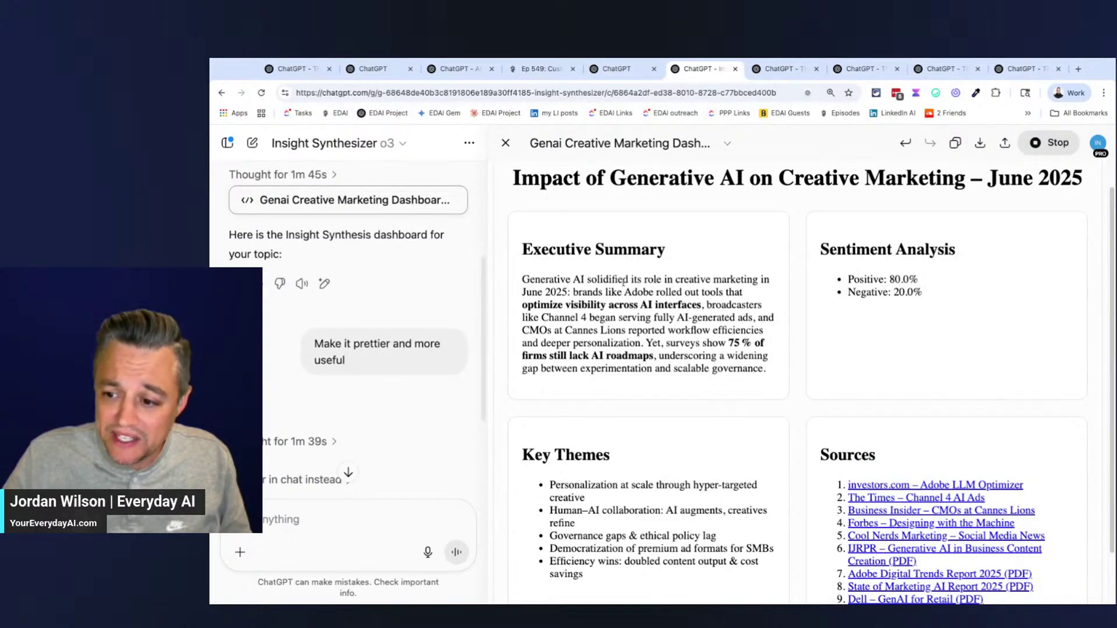
drag(700, 306, 521, 281)
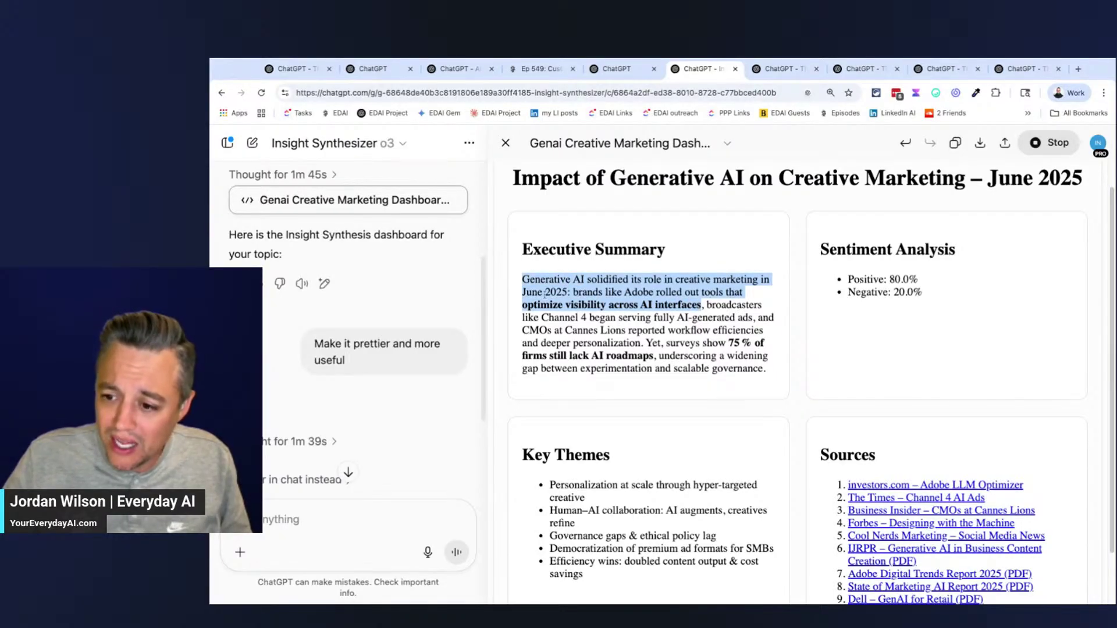
click(700, 304)
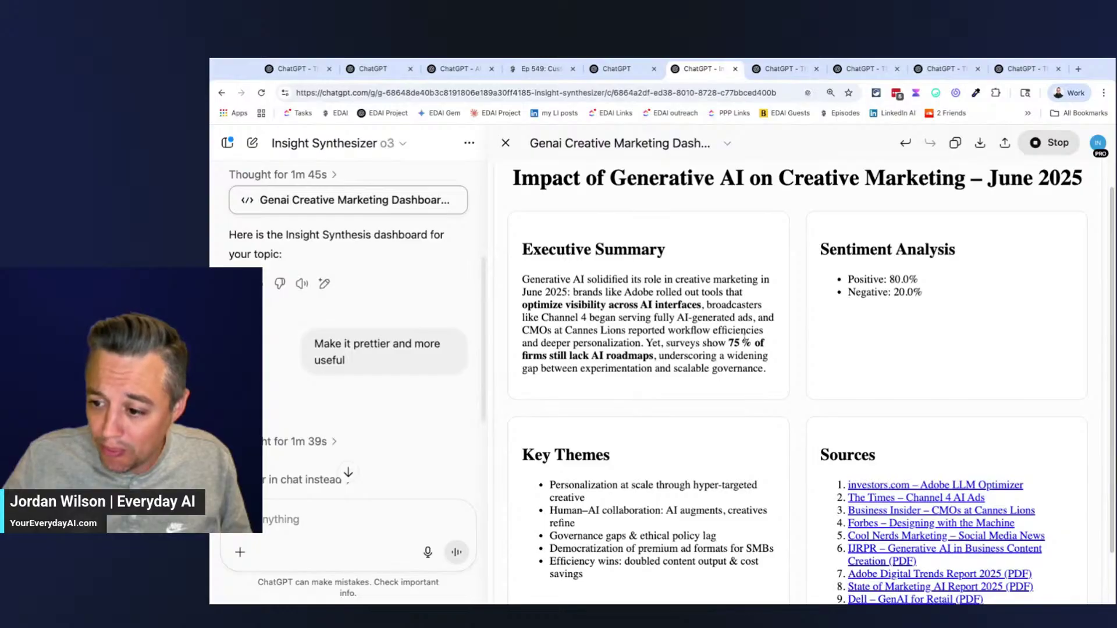
drag(642, 339, 523, 280)
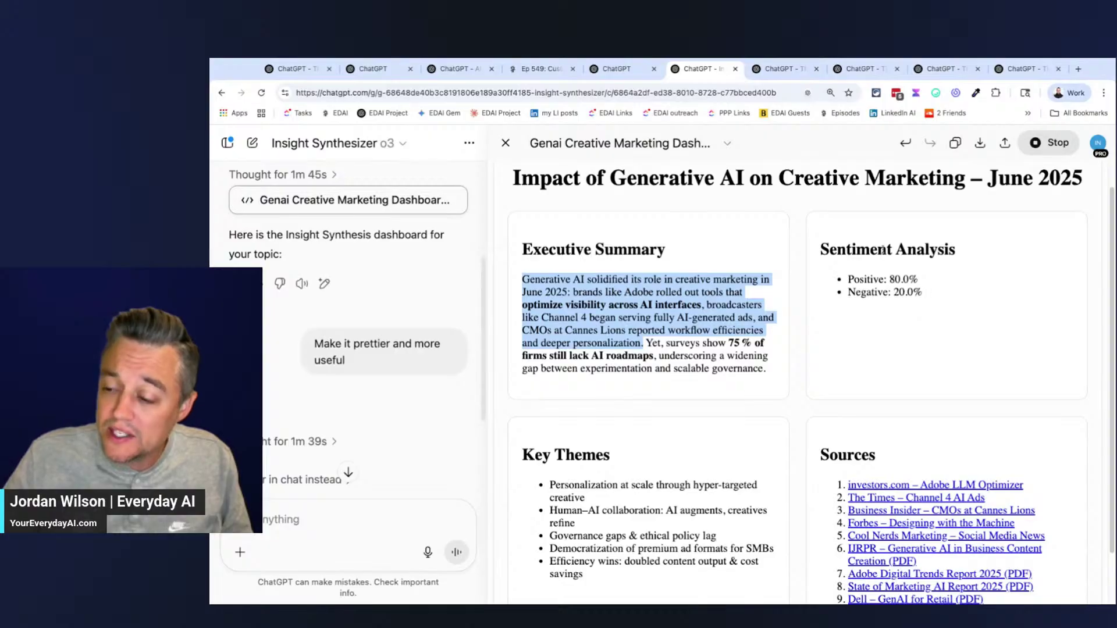
drag(878, 249, 887, 250)
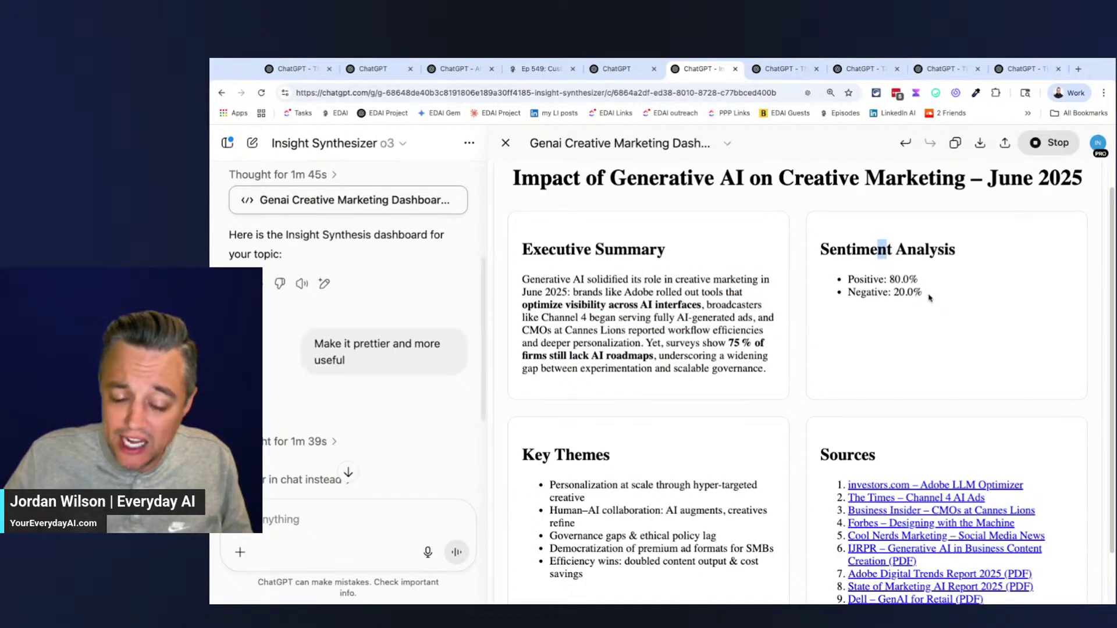
click(931, 297)
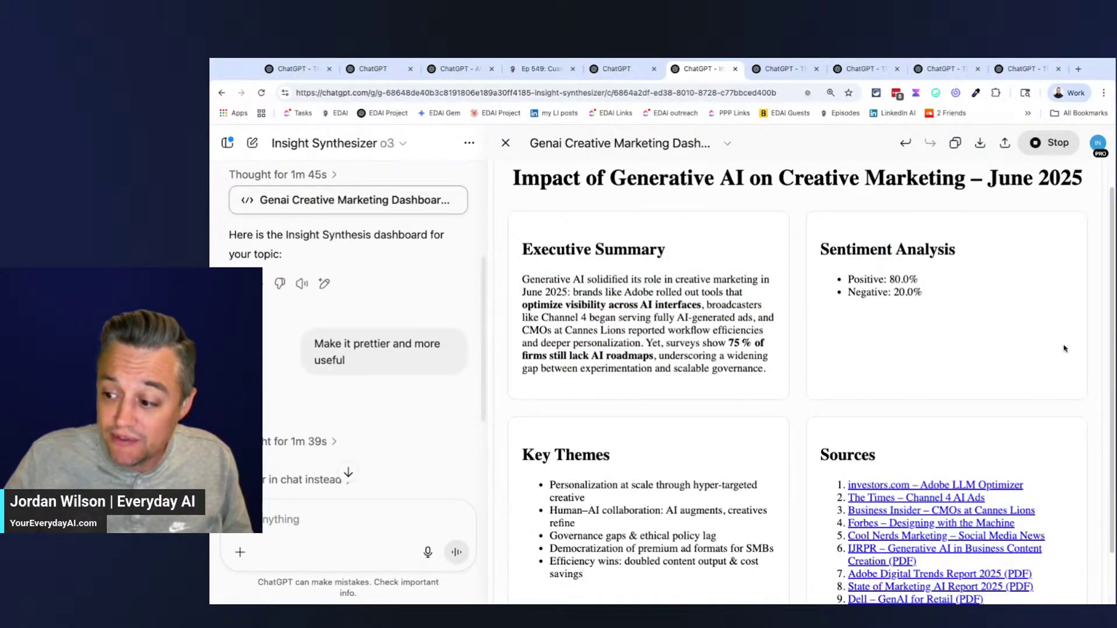
scroll(773, 431, down, 1)
scroll(777, 436, down, 1)
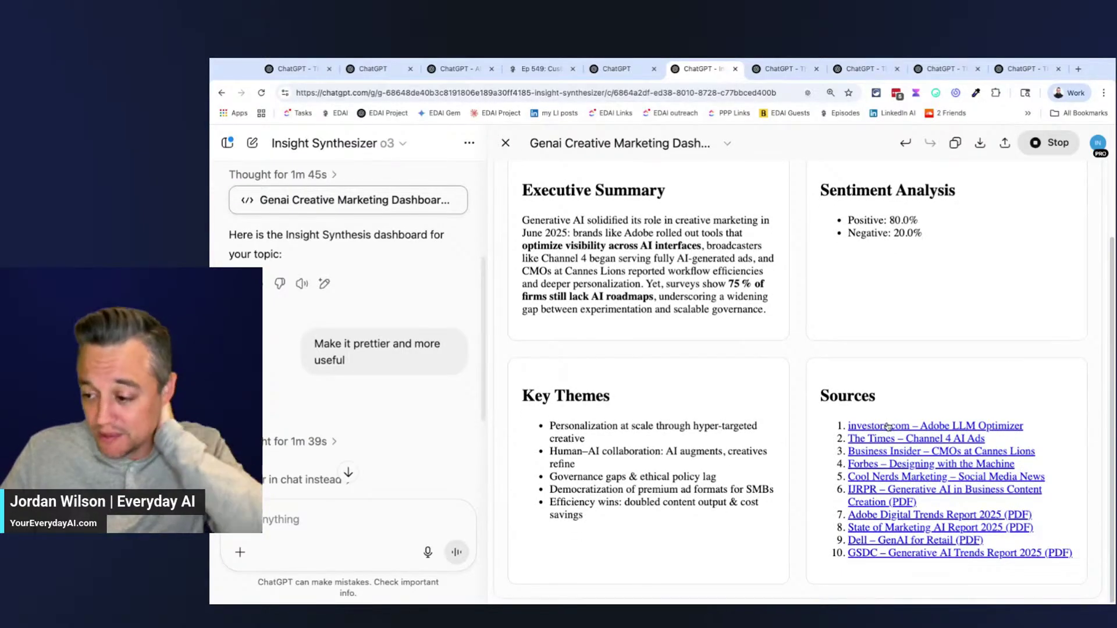
Expand the reasoning behind the first dashboard response and read its research plan, web searches and source selection
scroll(329, 420, up, 5)
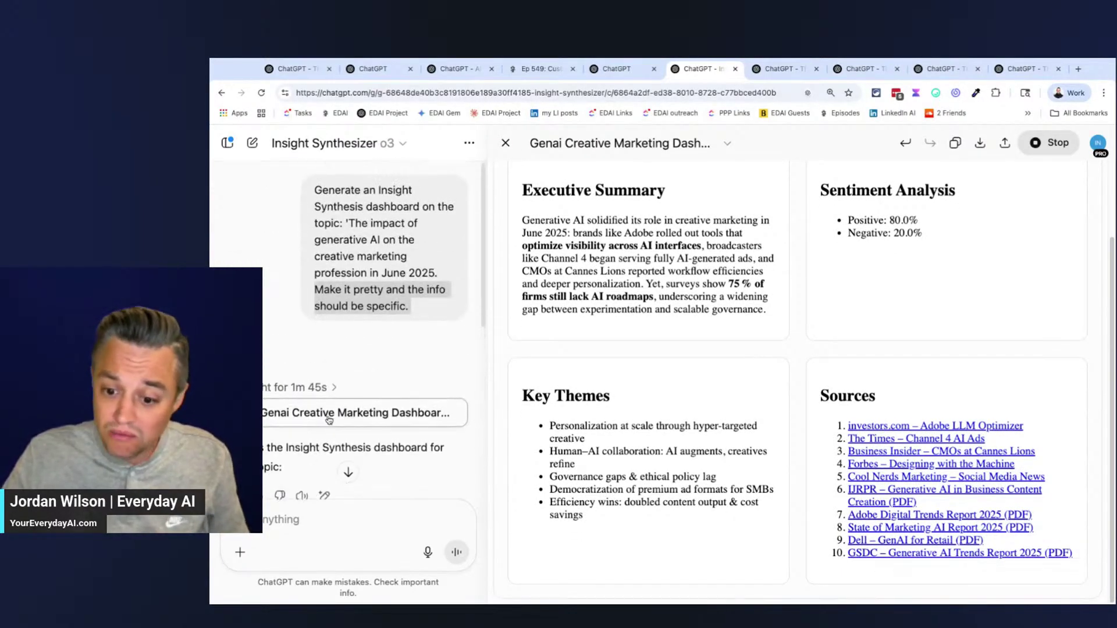
click(329, 387)
scroll(331, 389, down, 1)
scroll(333, 390, down, 2)
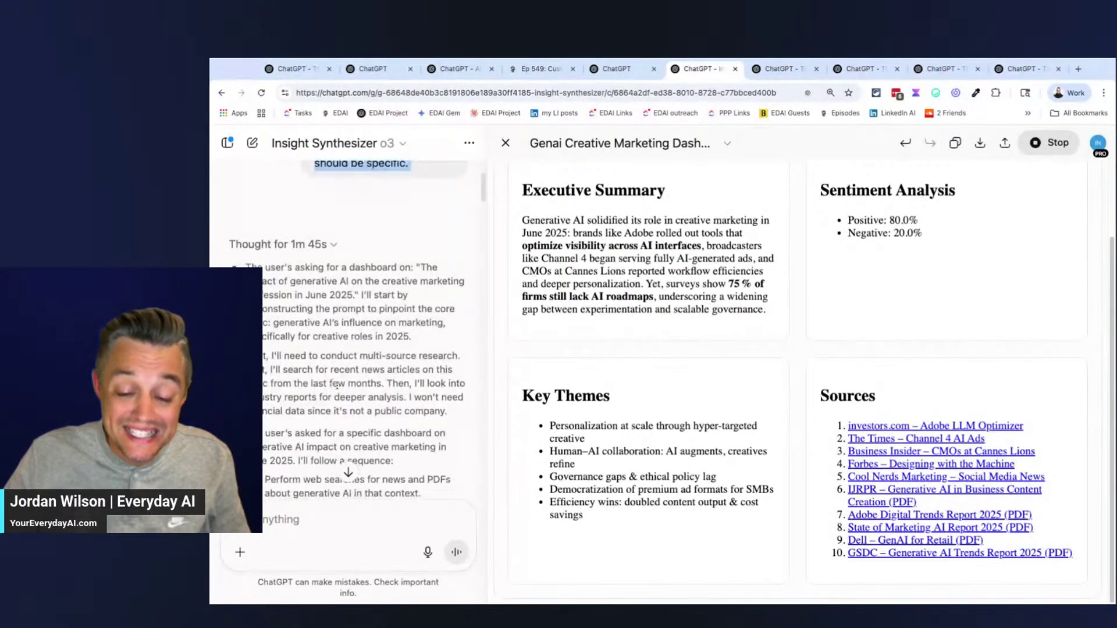
click(942, 379)
scroll(364, 343, up, 1)
scroll(364, 347, down, 3)
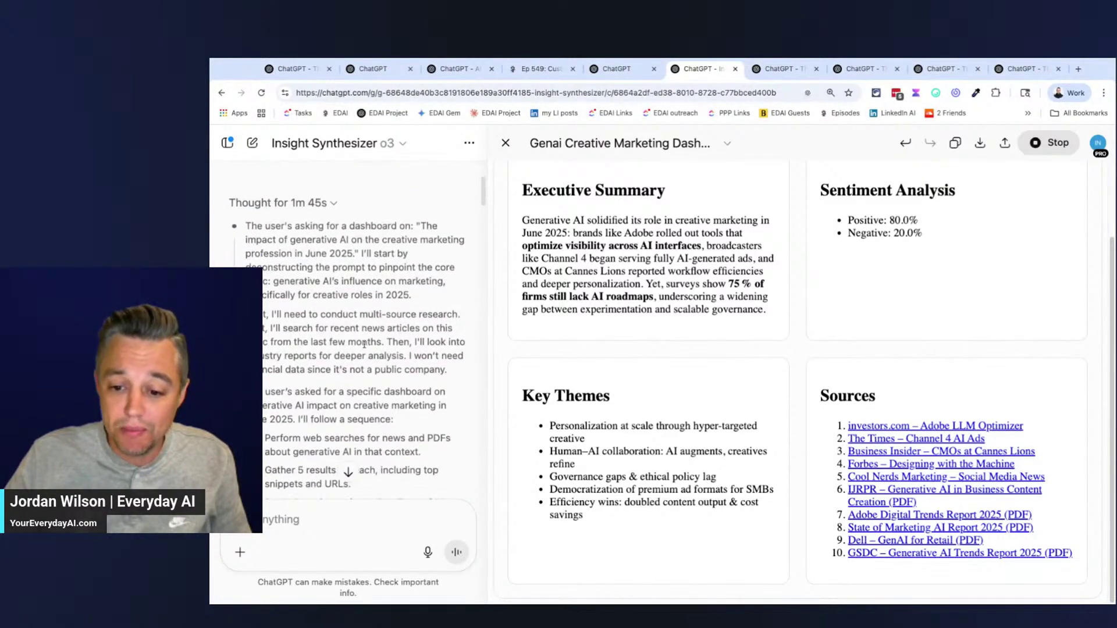
scroll(364, 344, down, 5)
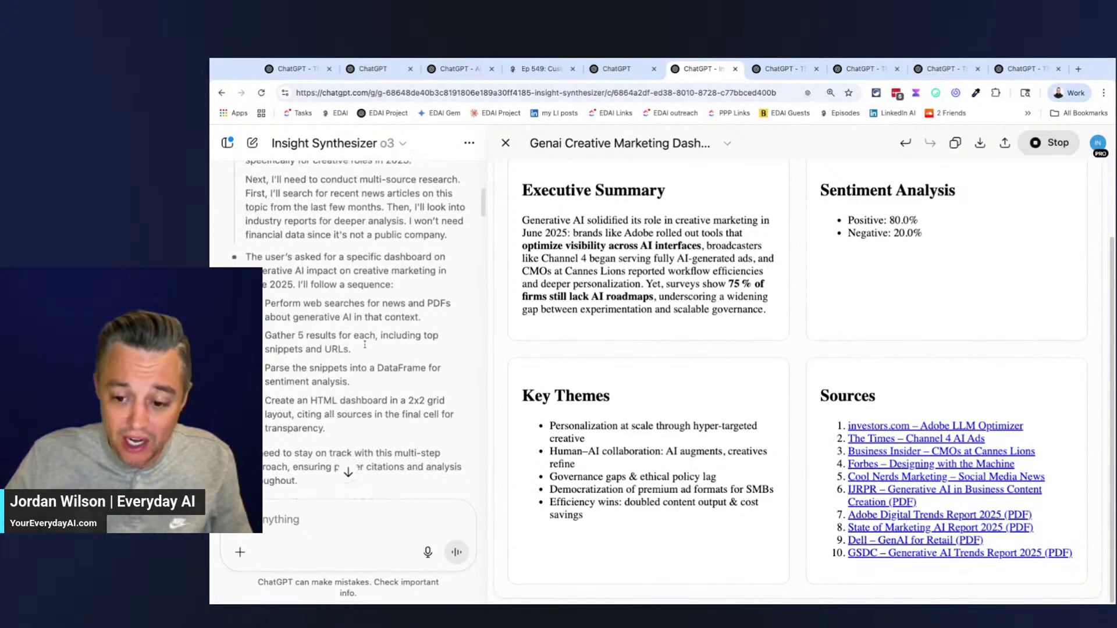
scroll(364, 344, down, 8)
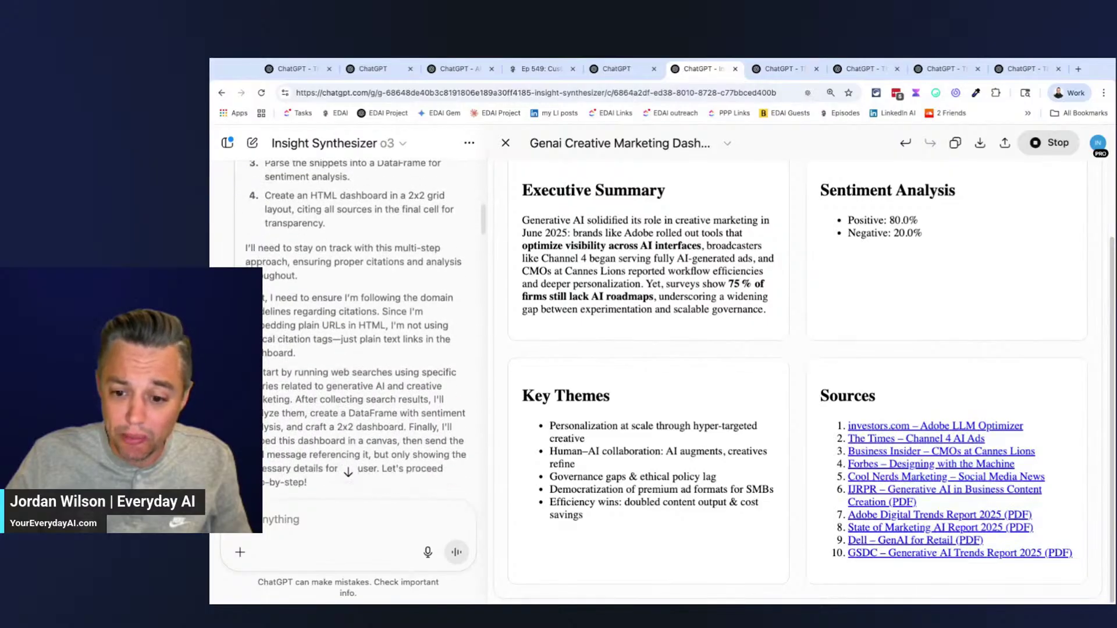
scroll(382, 330, down, 10)
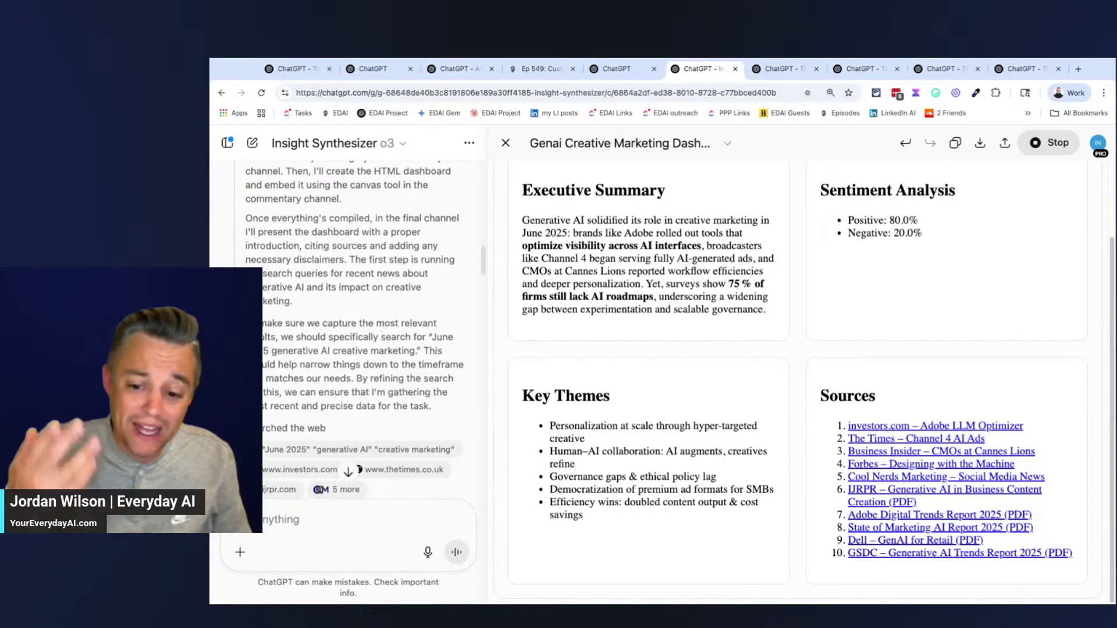
scroll(373, 318, down, 5)
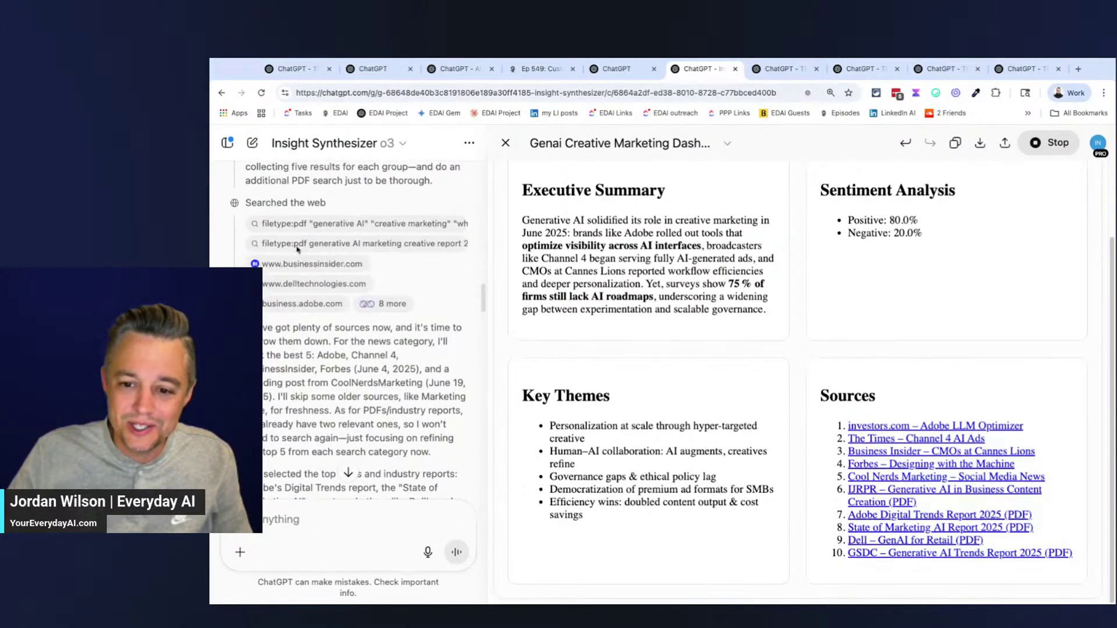
scroll(320, 281, up, 2)
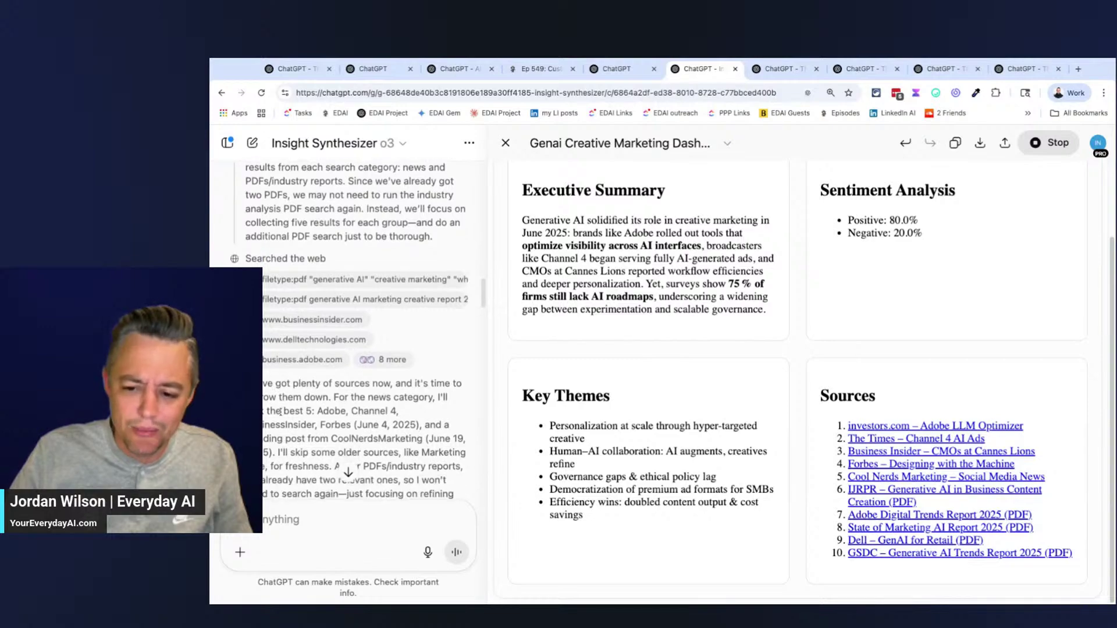
scroll(329, 395, down, 3)
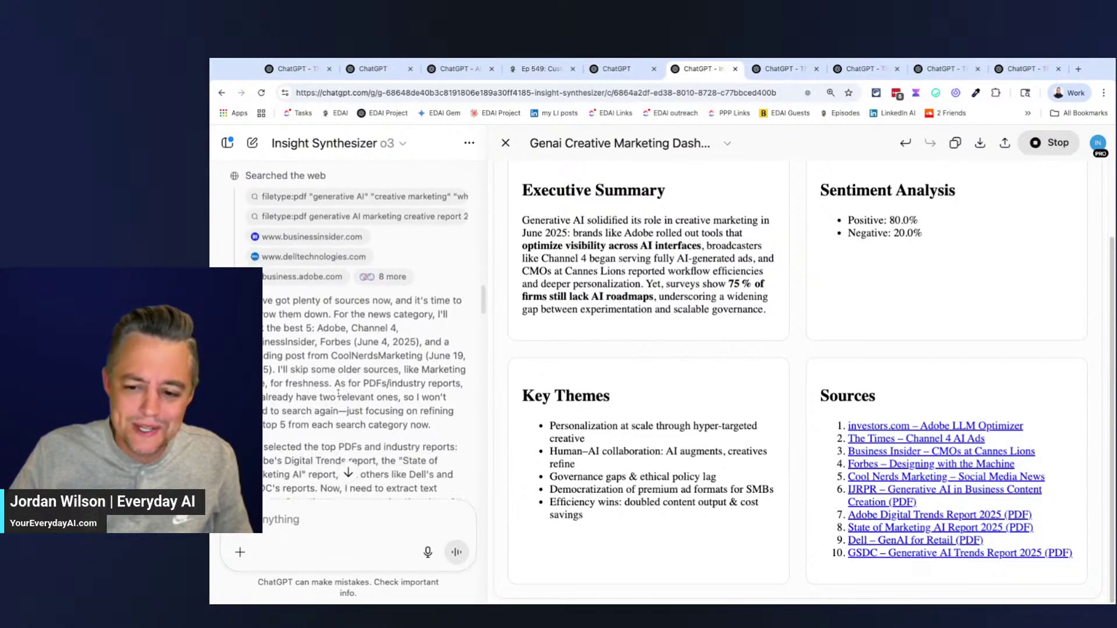
Read the rest of the reasoning, covering the collected snippets, the sentiment analysis code and the HTML dashboard generation
scroll(340, 393, down, 6)
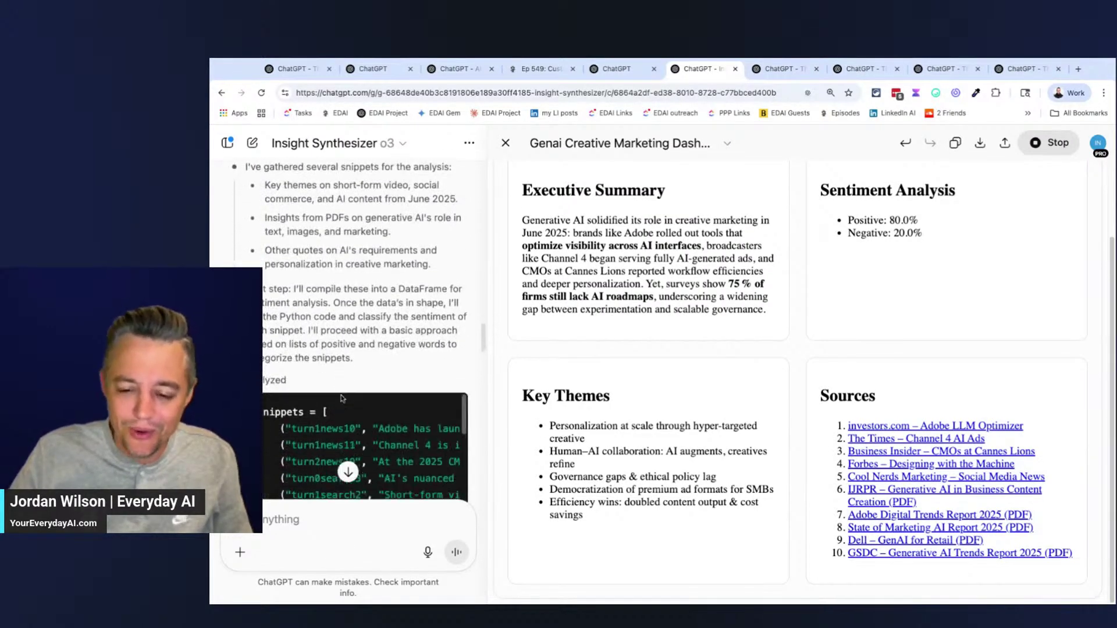
scroll(341, 393, down, 5)
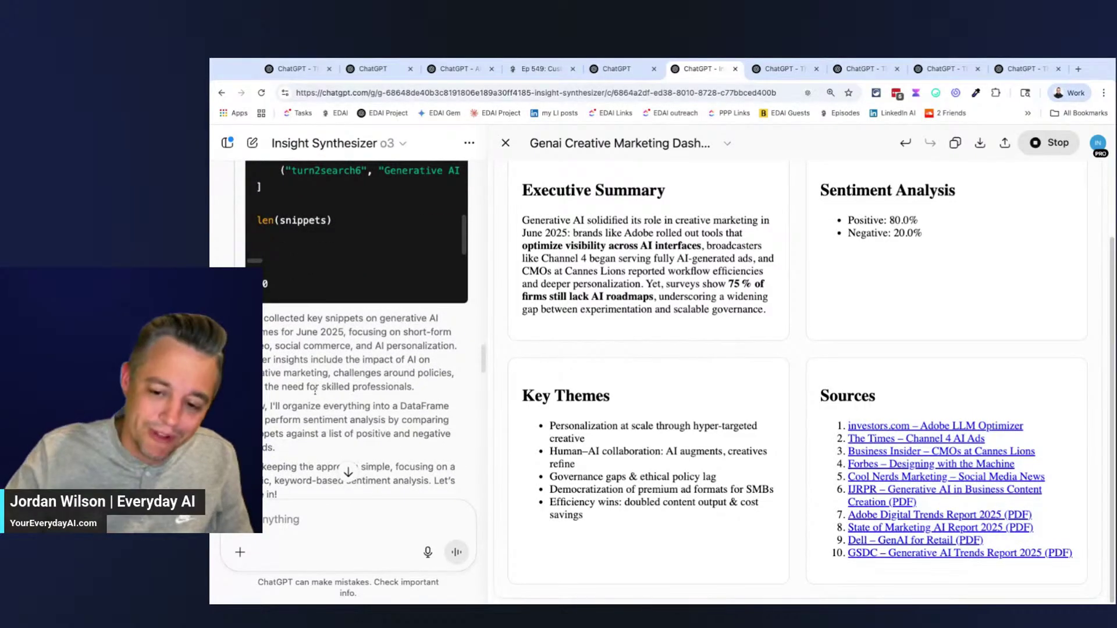
scroll(315, 396, down, 3)
scroll(319, 392, down, 10)
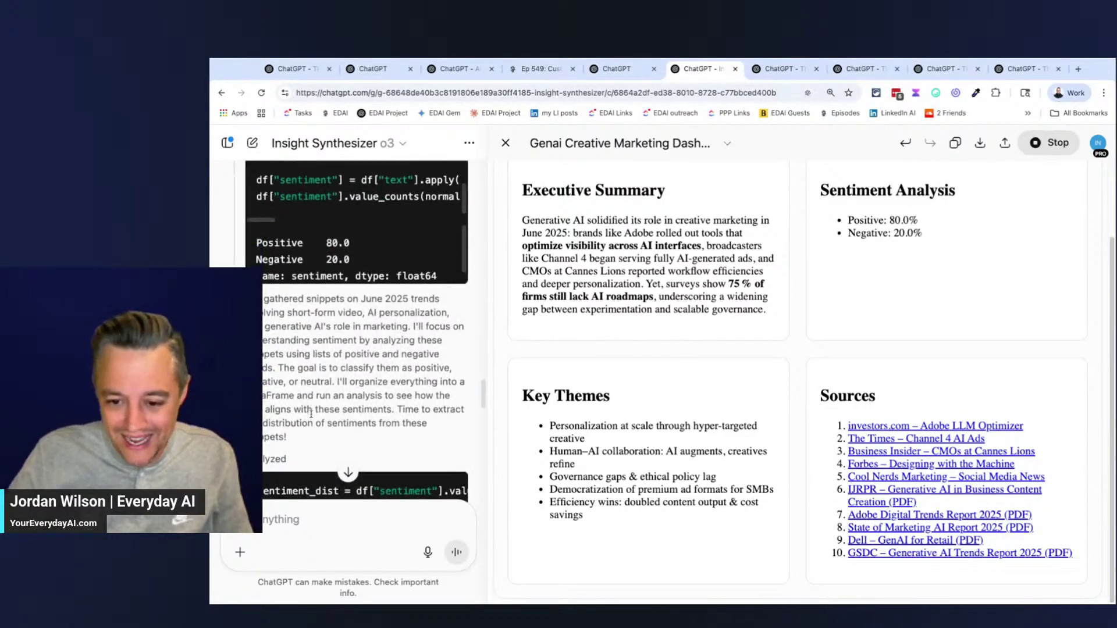
scroll(313, 417, down, 10)
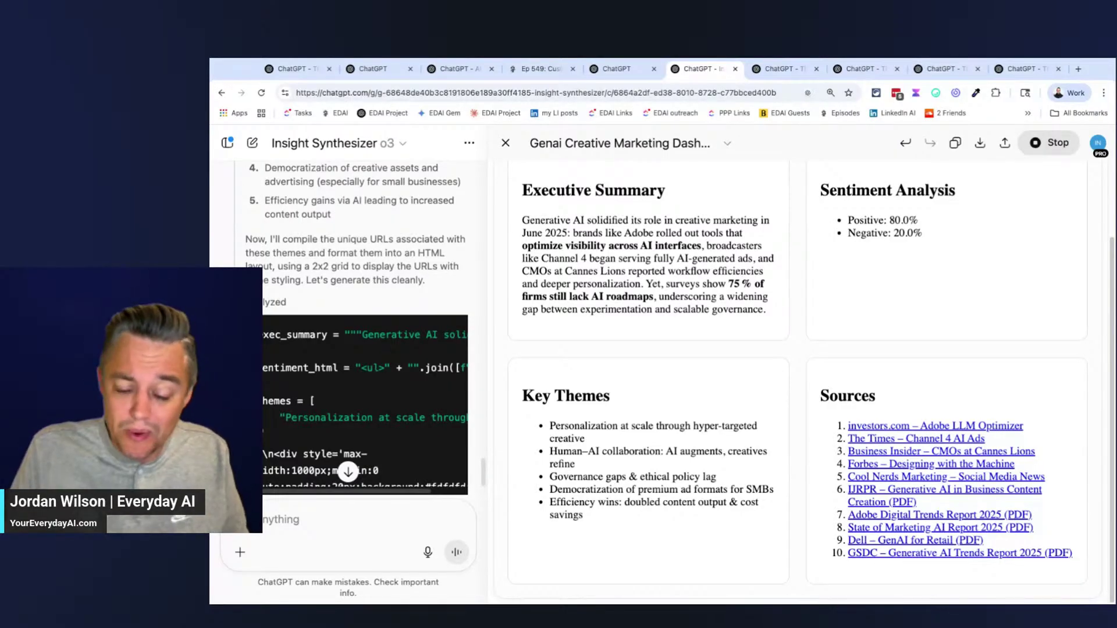
scroll(389, 271, down, 5)
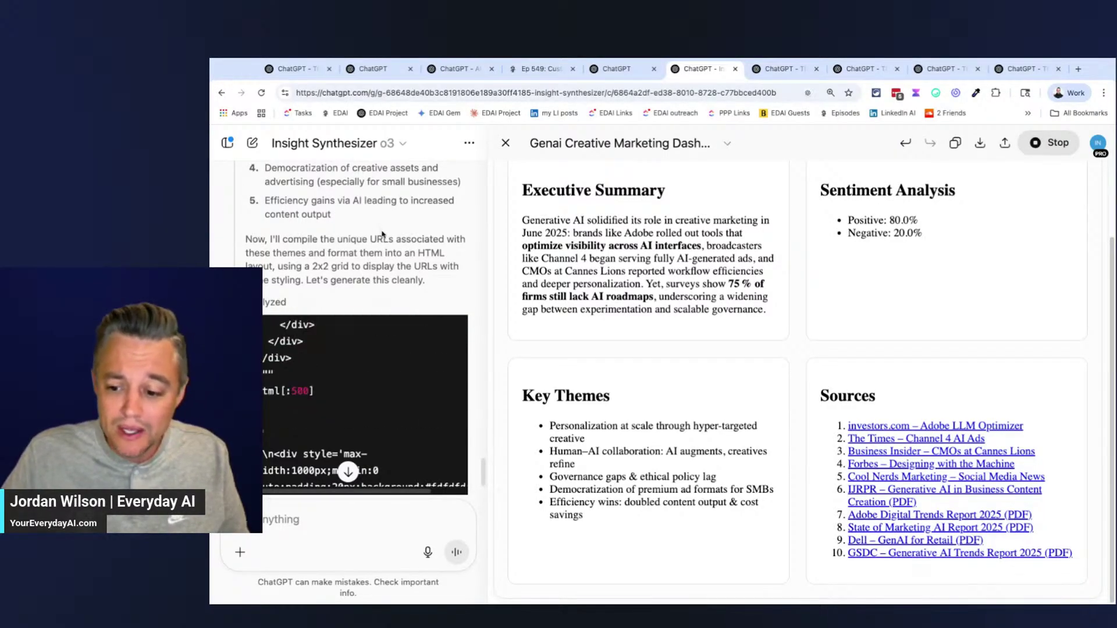
scroll(378, 369, down, 3)
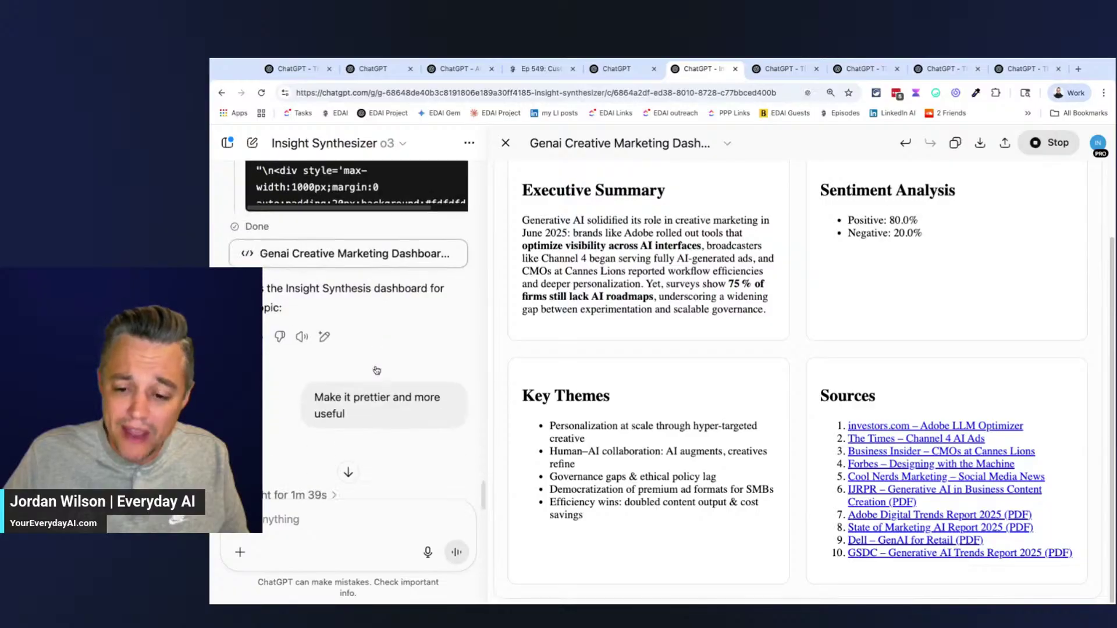
Look over the follow-up prompt "Make it prettier and more useful" and the Insight Synthesizer's reply to it
scroll(378, 369, up, 1)
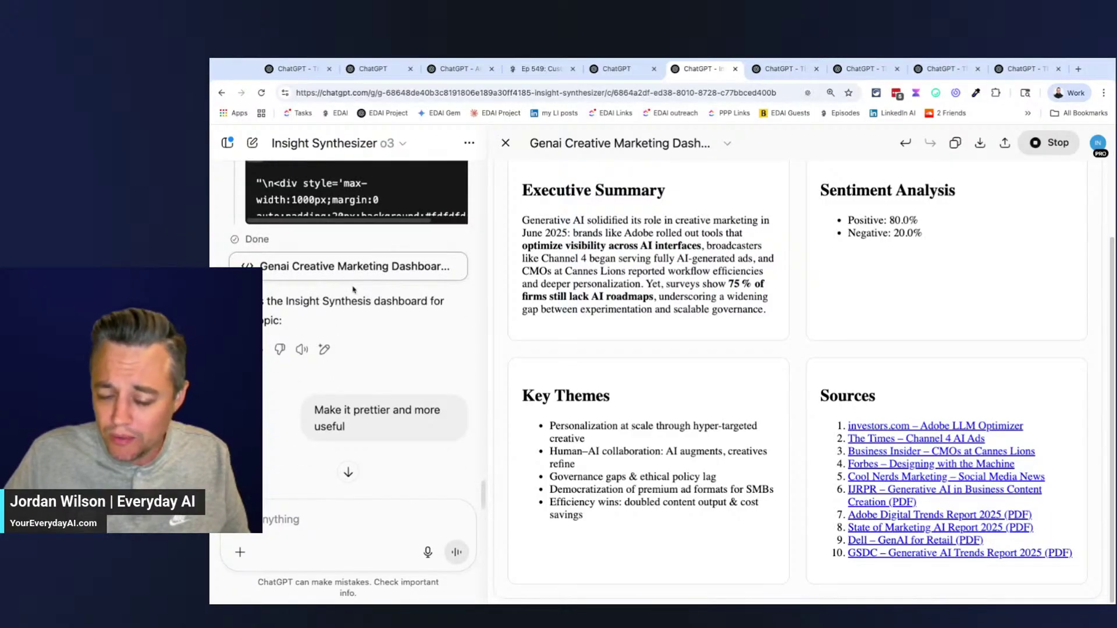
scroll(355, 288, down, 4)
scroll(344, 315, down, 1)
scroll(343, 316, up, 2)
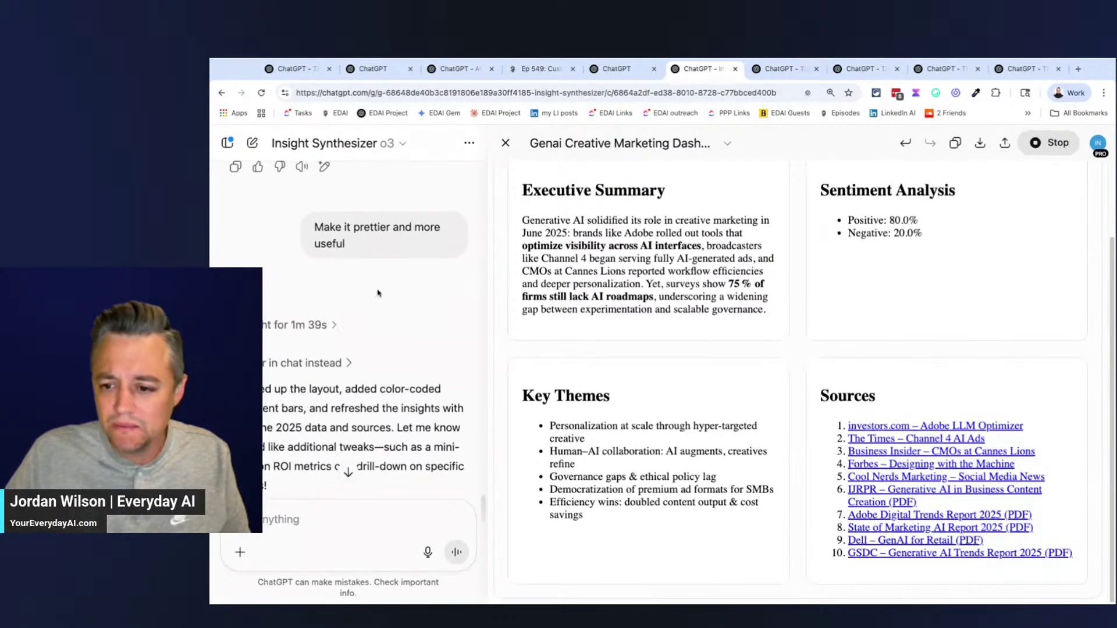
click(728, 145)
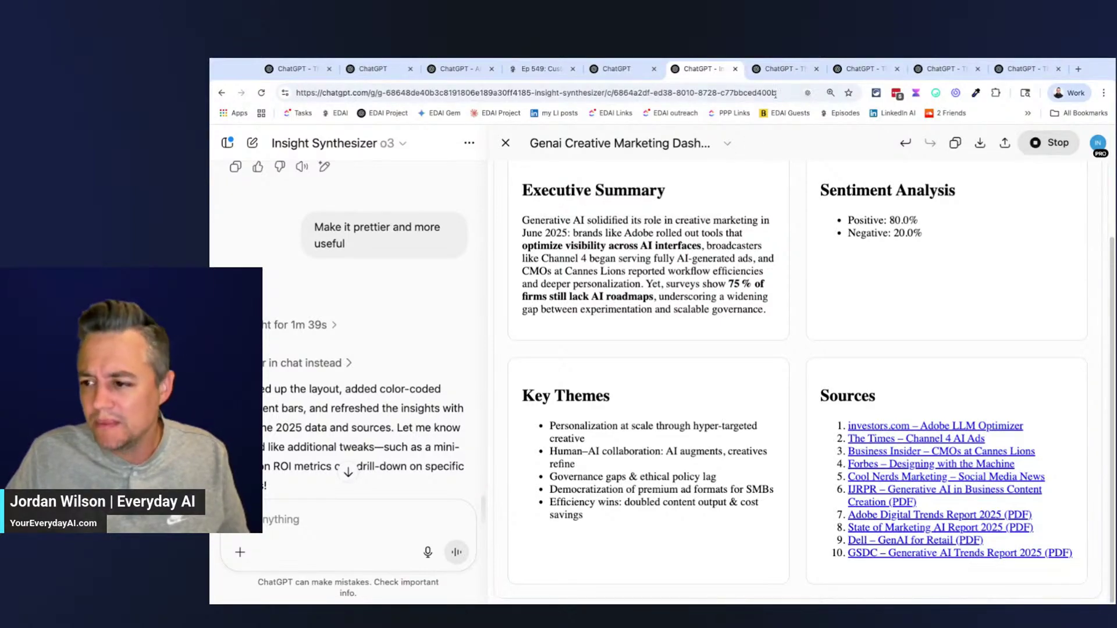
Switch to The Data Storyteller chat, run the Podcast Insights Deck preview and close the console
click(780, 69)
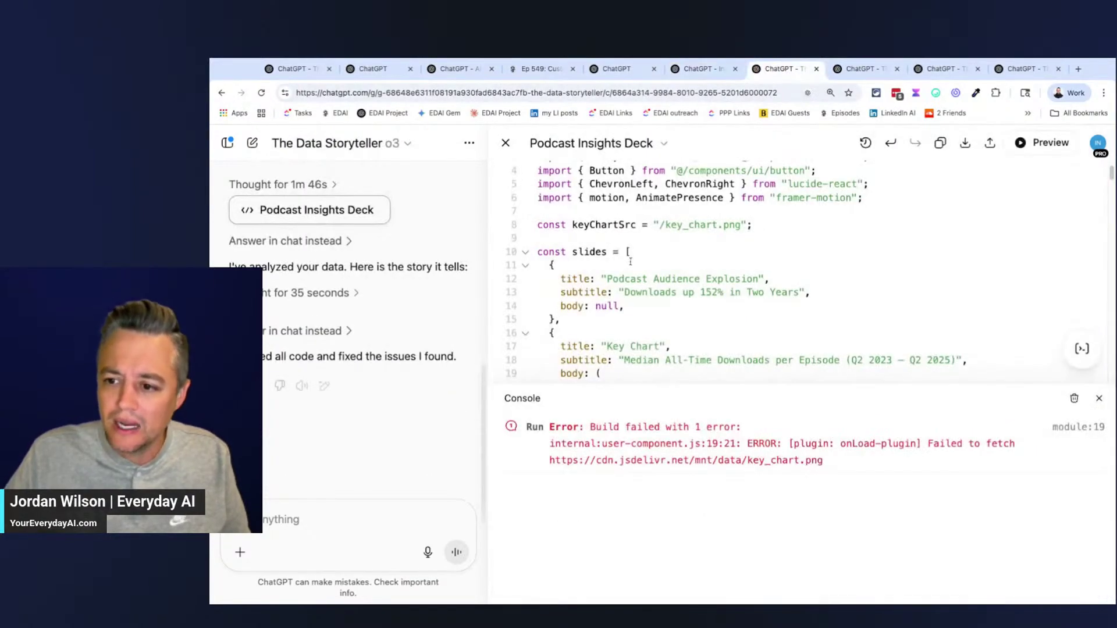
click(1042, 148)
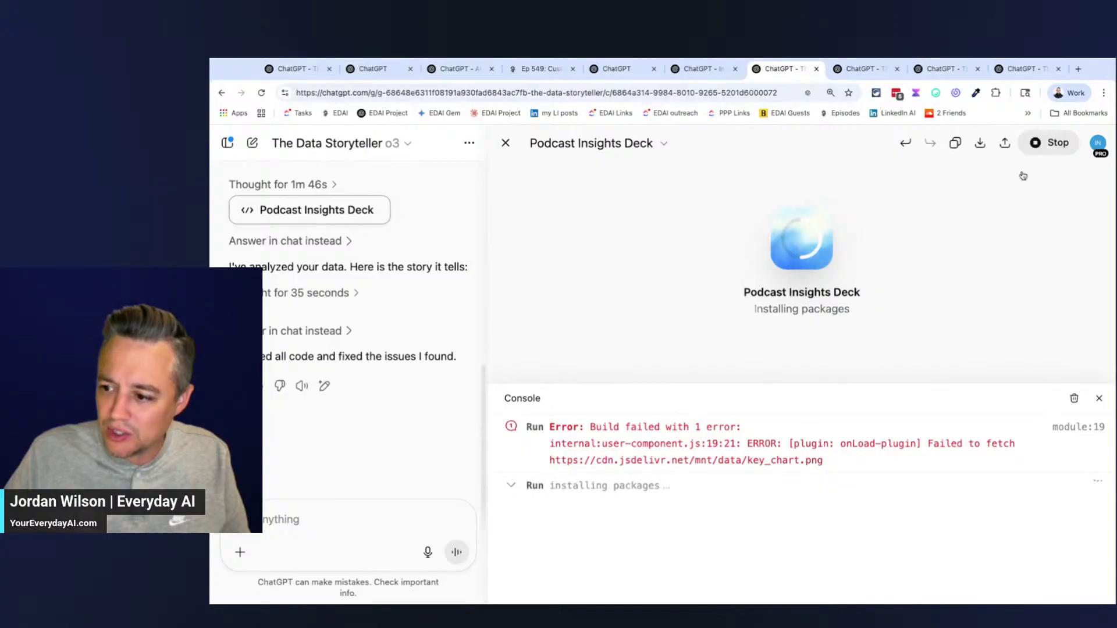
click(1099, 399)
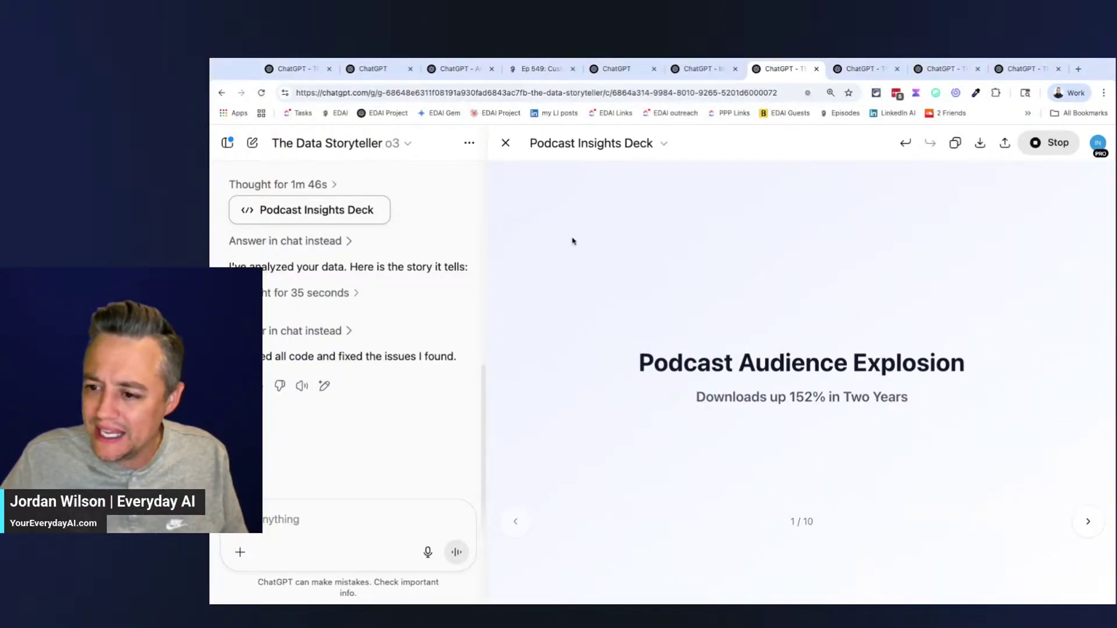
click(210, 190)
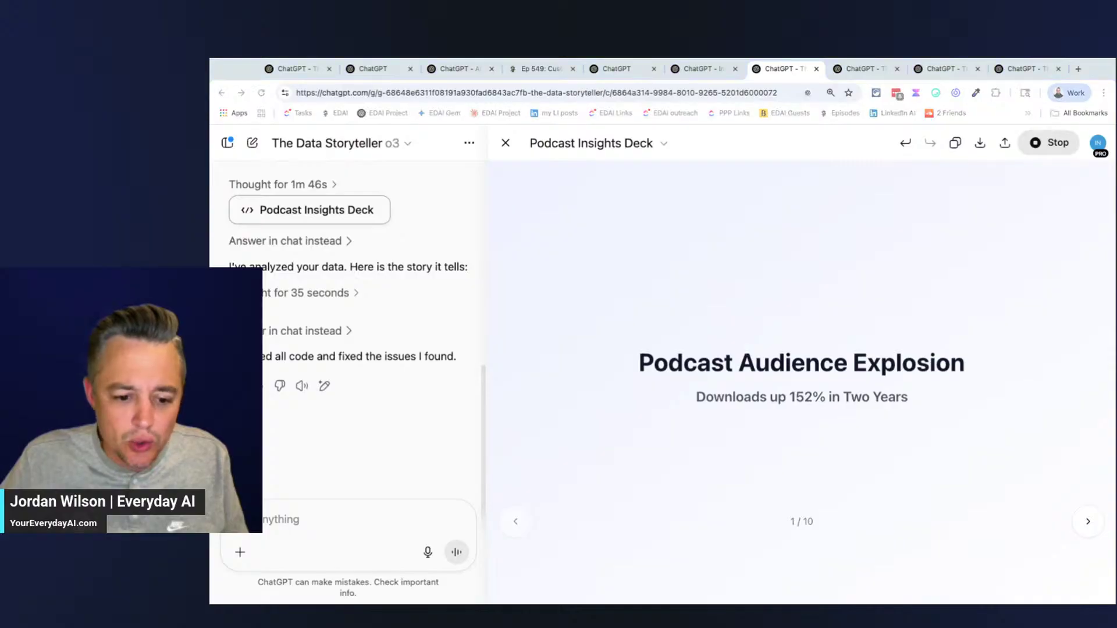
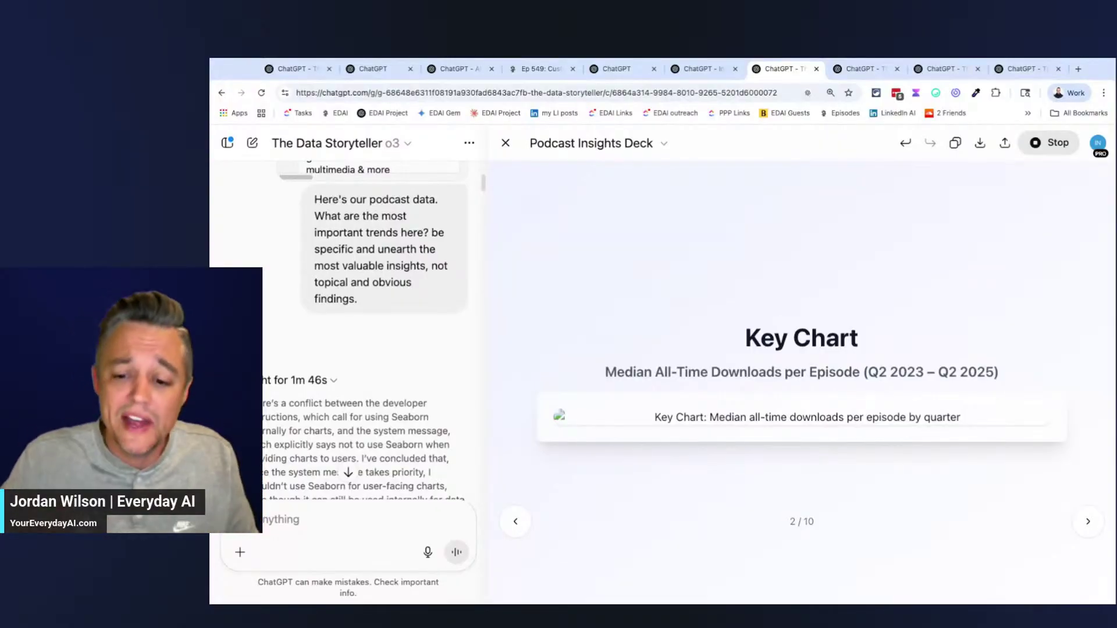
Read through The Data Storyteller's expanded reasoning on the podcast data, down to the end of the chat
scroll(335, 384, down, 15)
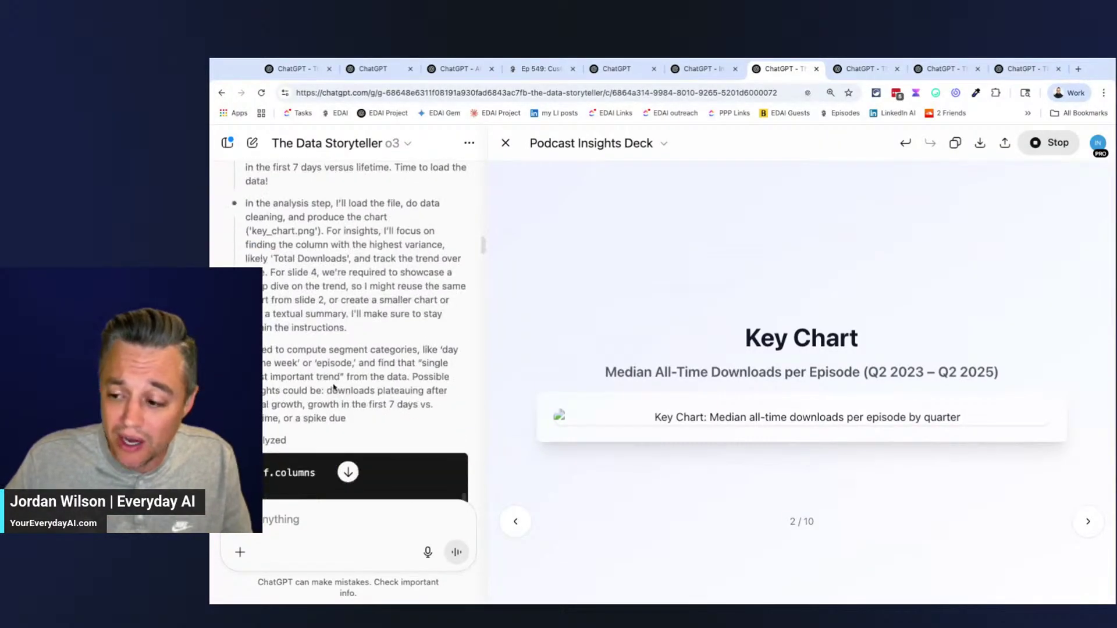
scroll(335, 383, down, 20)
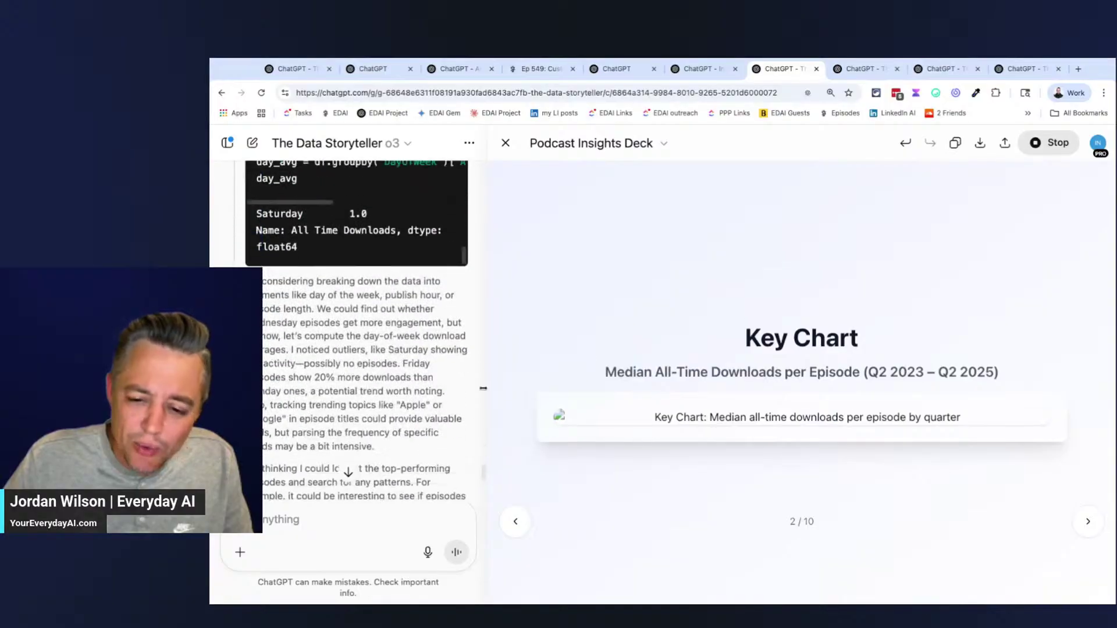
scroll(346, 362, down, 15)
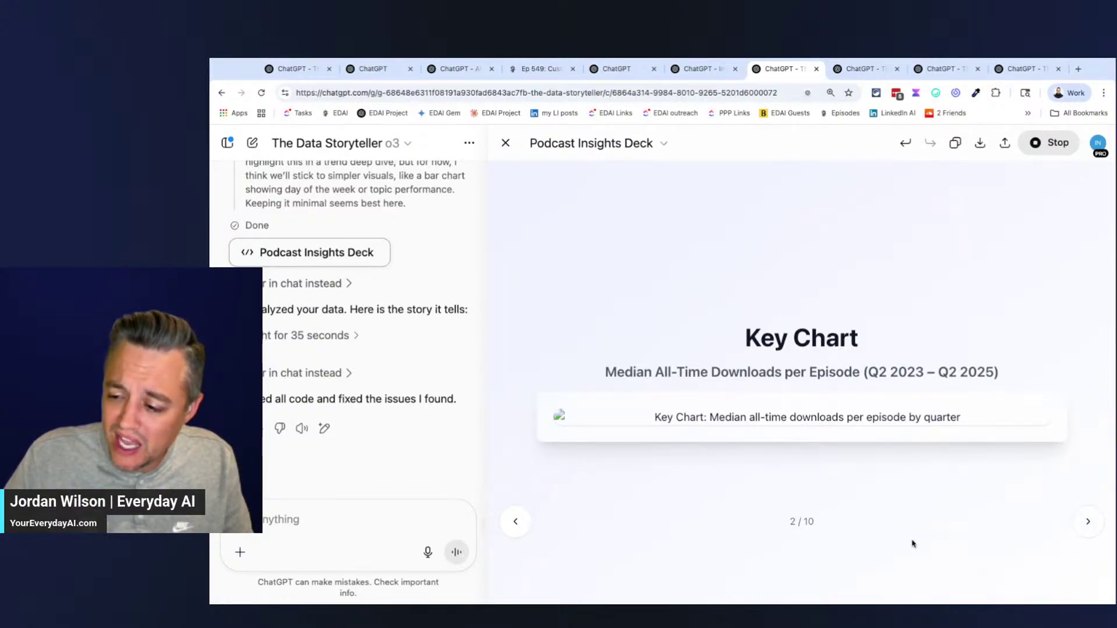
Advance the deck to the Key Takeaways slide and highlight the bullet on the single biggest leap in downloads
click(1083, 523)
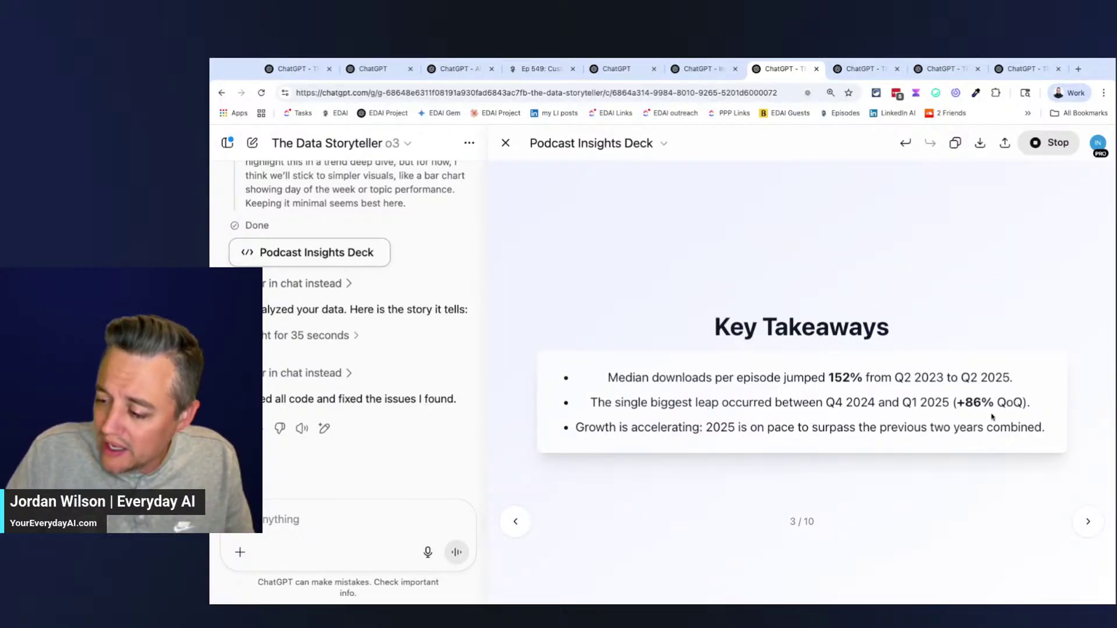
drag(1032, 405, 584, 400)
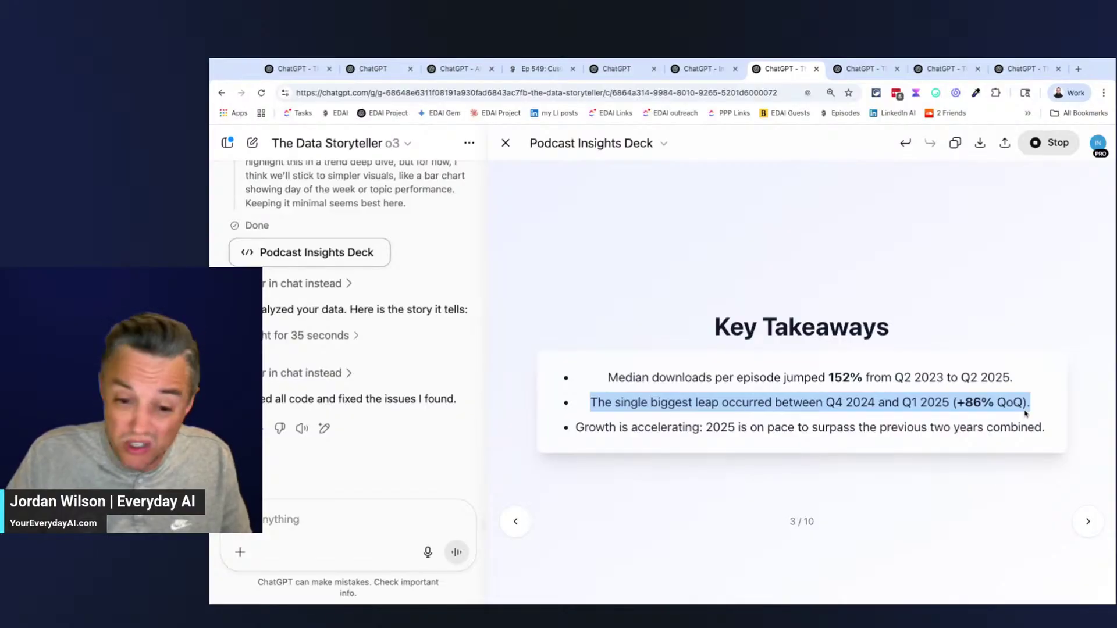
Advance the Podcast Insights Deck past Trend Deep Dive to the Segment Breakdown slide and highlight its bullets
click(1083, 523)
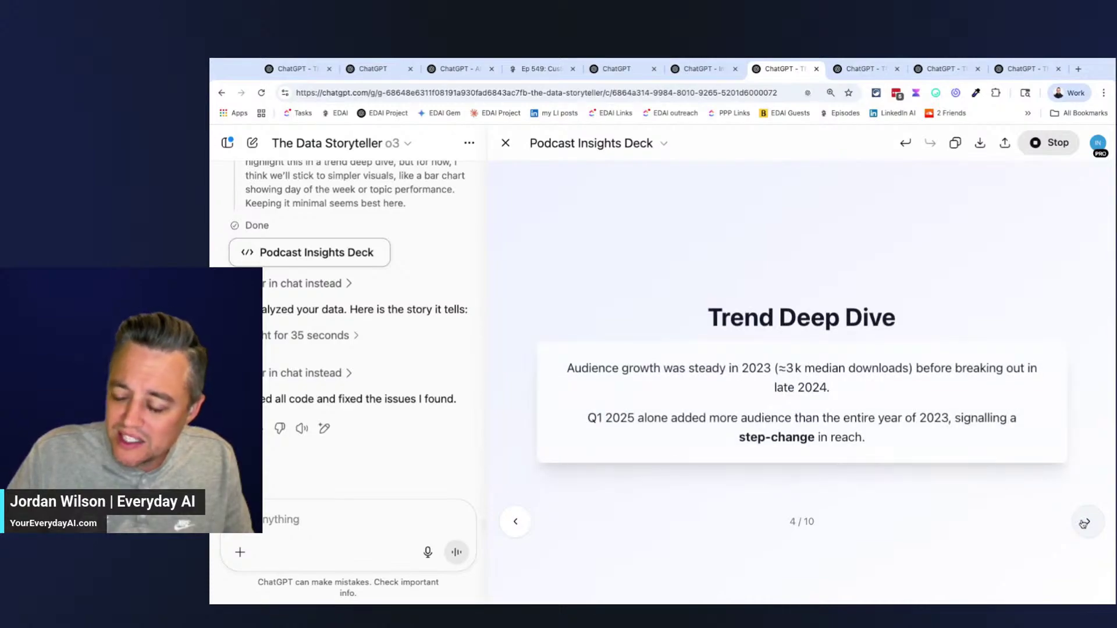
click(1083, 524)
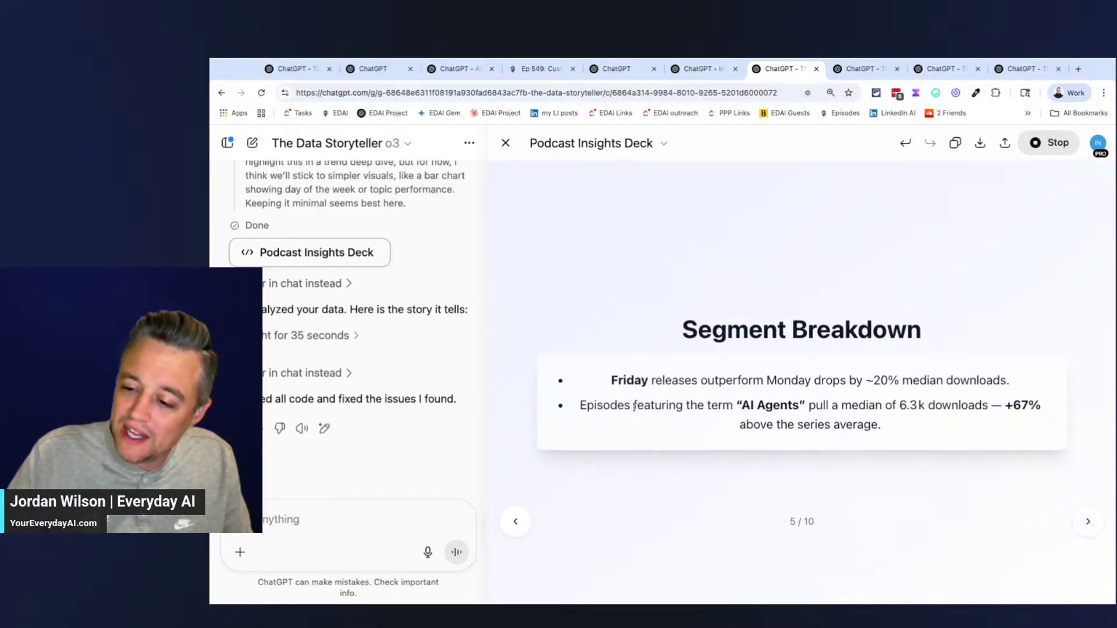
drag(894, 431, 608, 380)
click(645, 388)
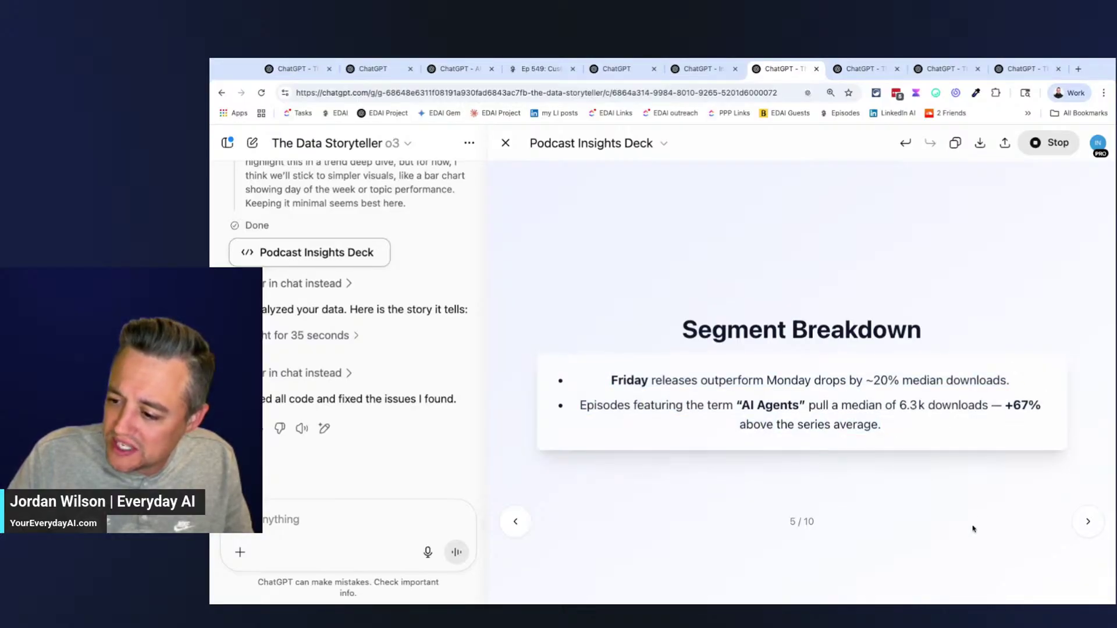
Page through the remaining deck slides, from Drivers of Change to Appendix & Methodology
click(1087, 522)
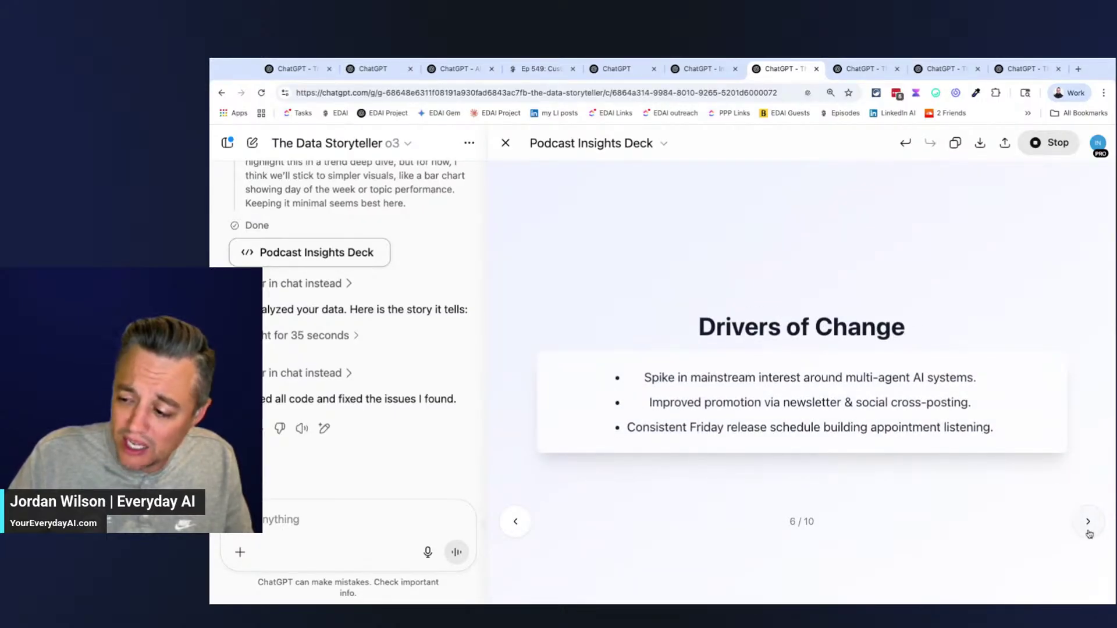
click(1088, 530)
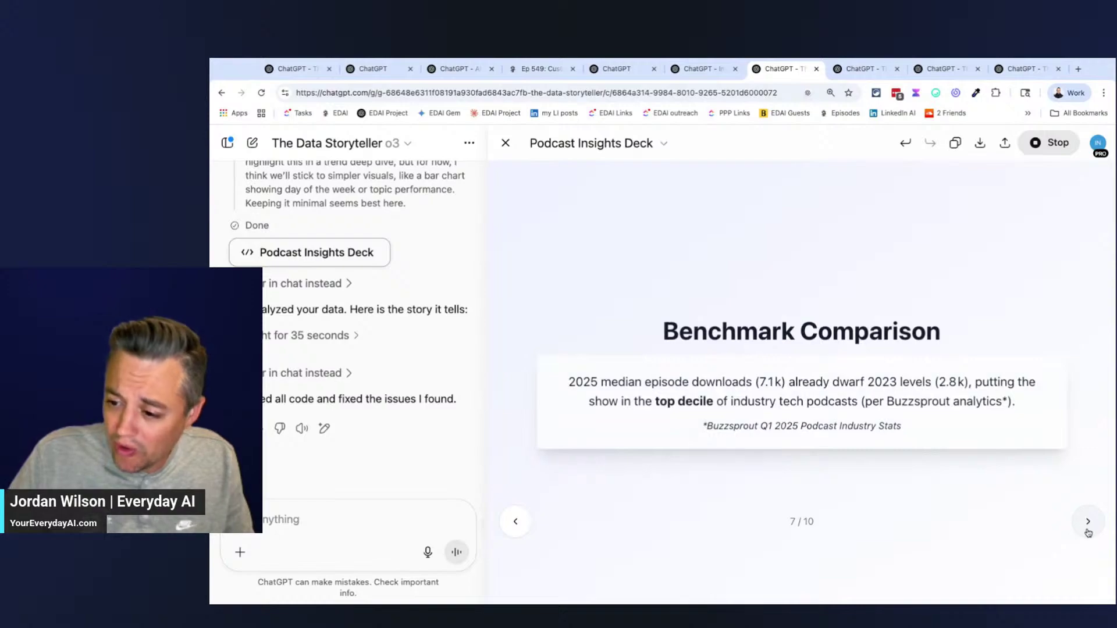
click(1088, 530)
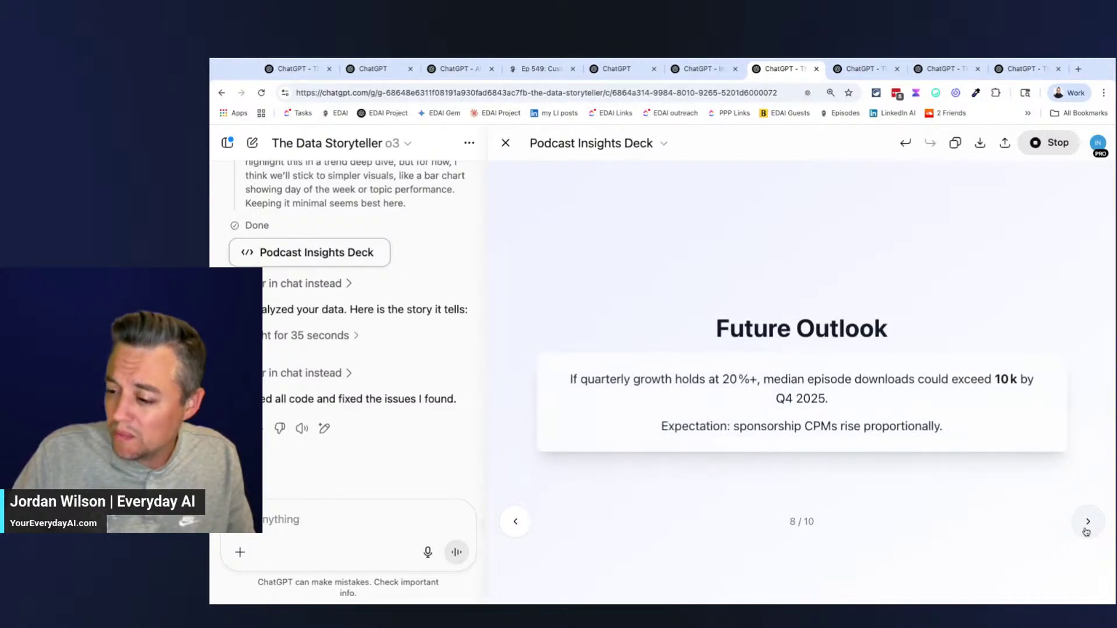
click(1086, 530)
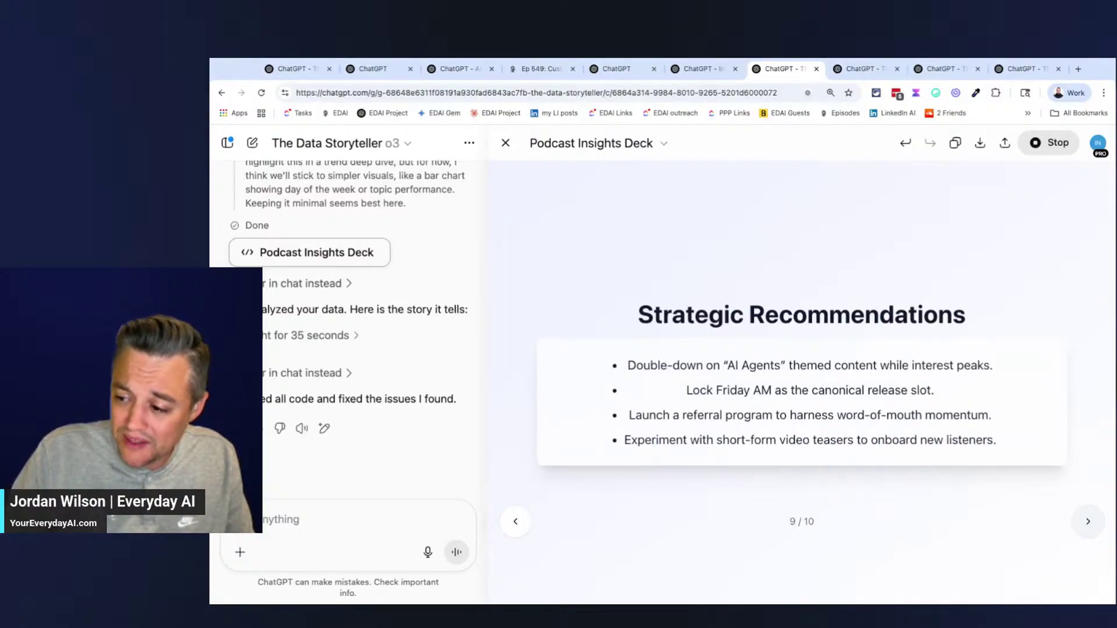
key(Right)
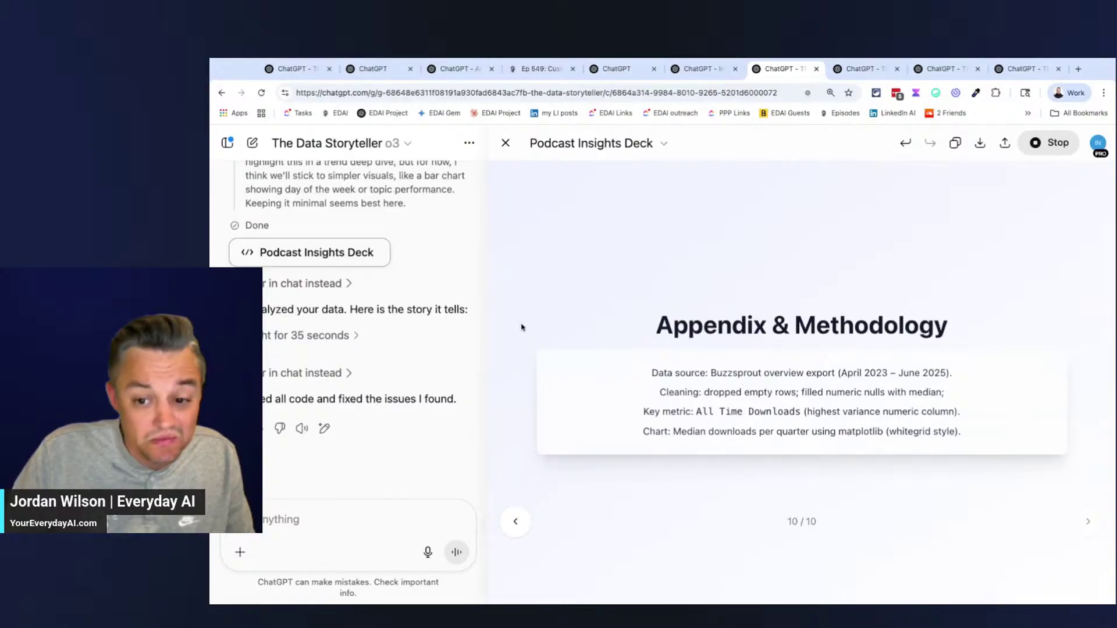
Switch to The Meeting Actionizer chat and widen the Meeting Hub Meta Ads canvas
key(ctrl+Tab)
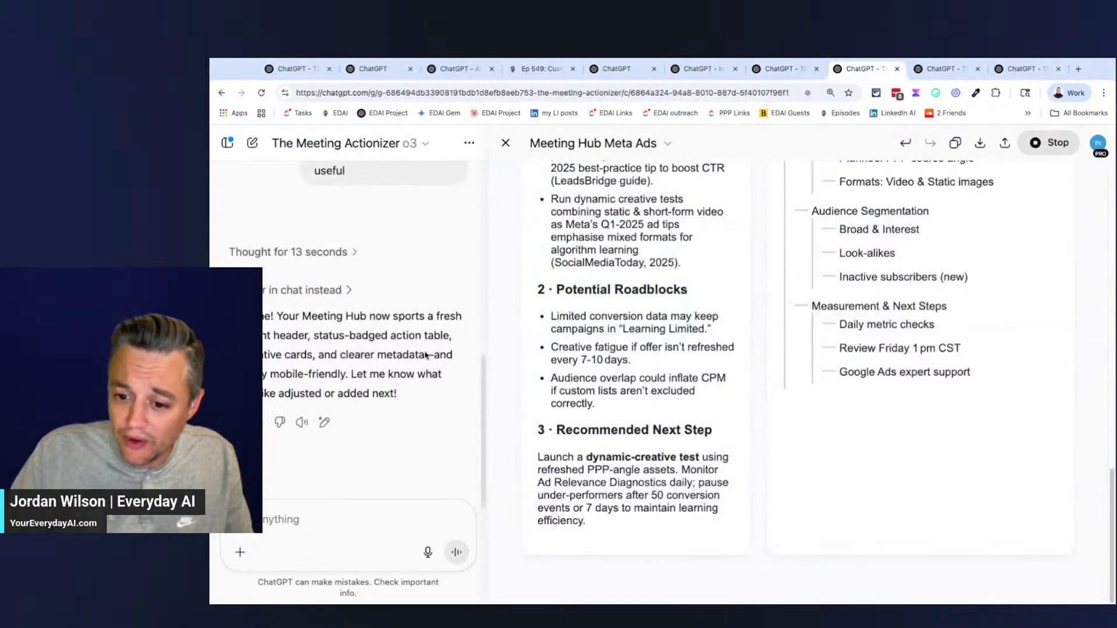
scroll(532, 365, up, 6)
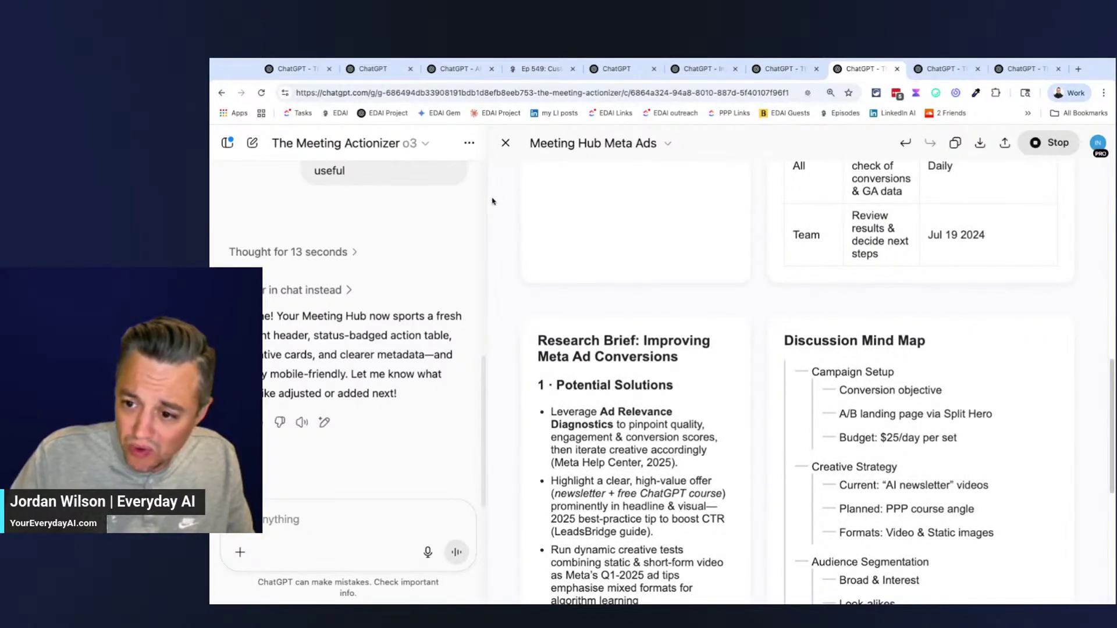
drag(487, 201, 486, 201)
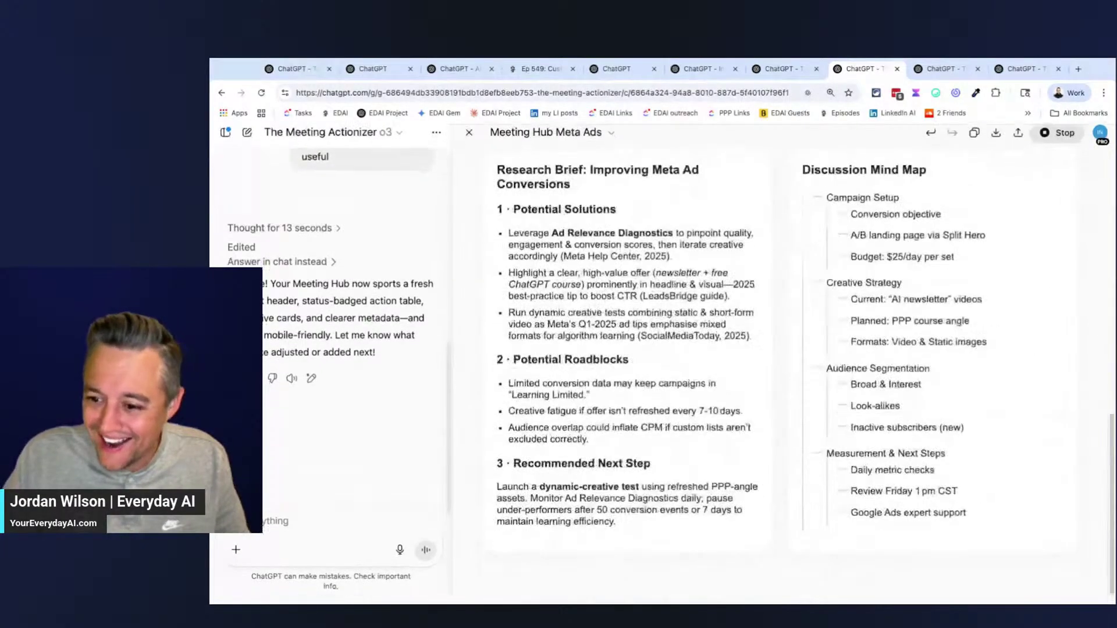
Return to the start of the chat and highlight the prompt "Generate the meeting hub. Make it useful and pretty."
scroll(368, 340, up, 10)
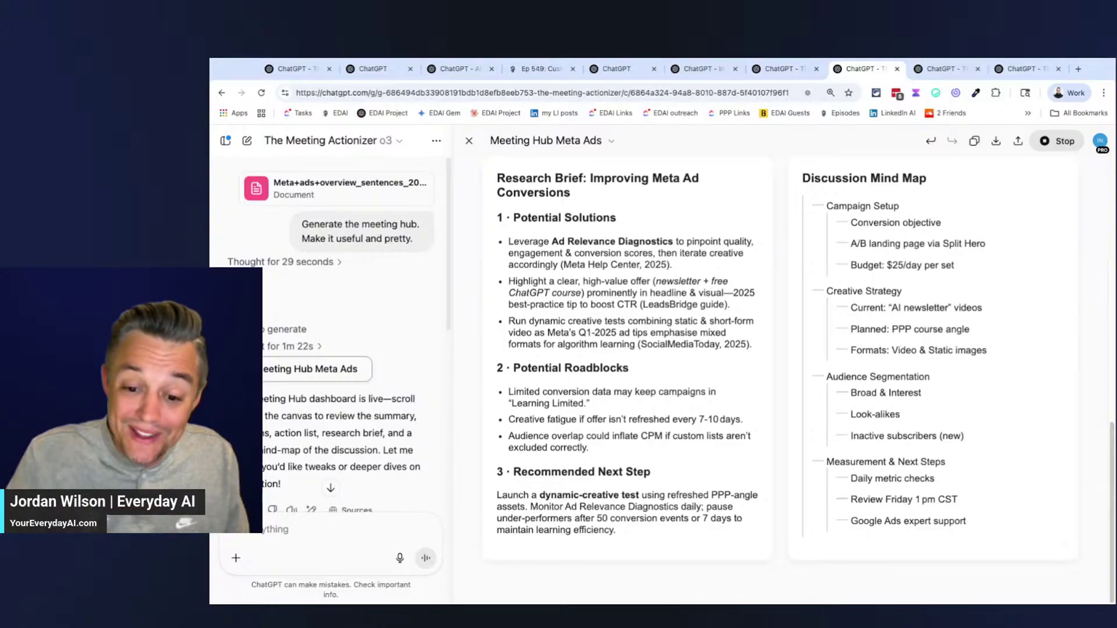
scroll(512, 216, up, 3)
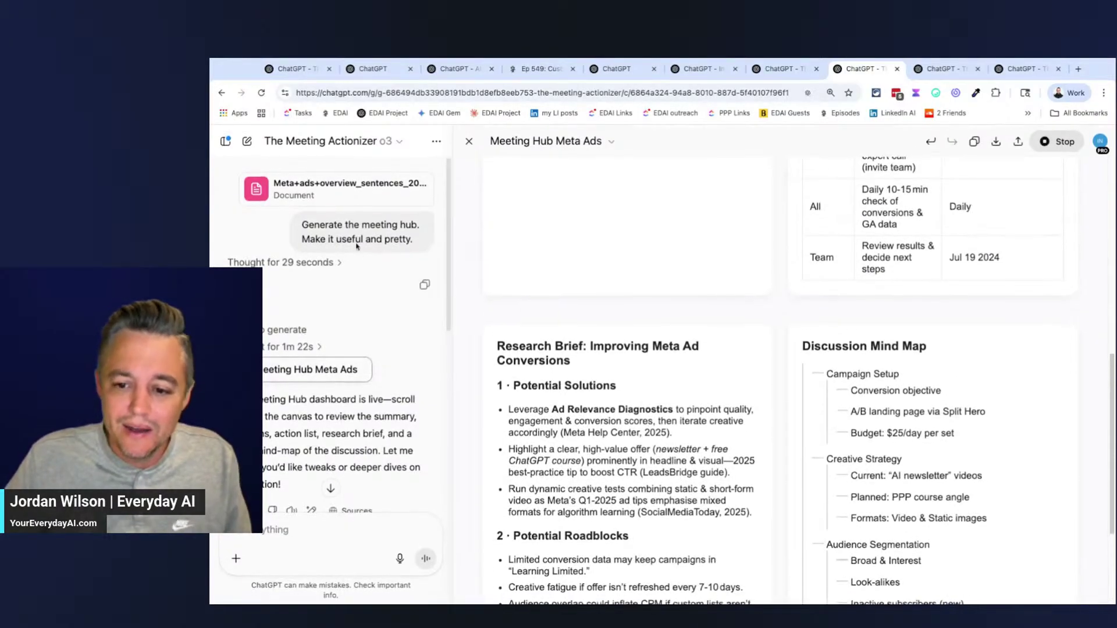
drag(326, 238, 423, 240)
triple_click(424, 241)
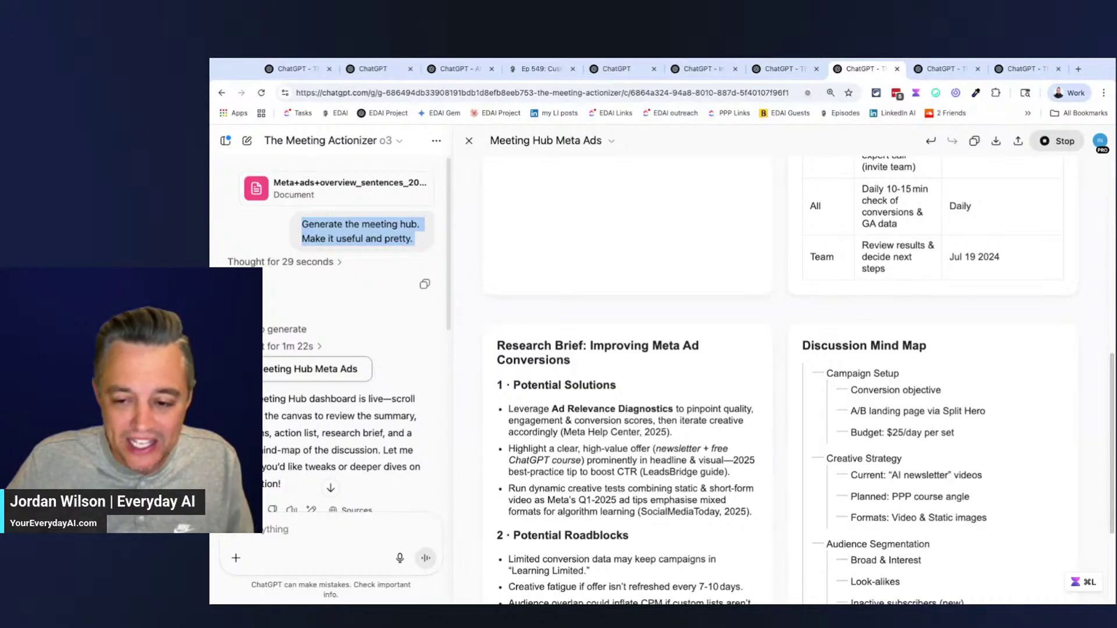
Look over the follow-up prompt "Make it prettier and more useful" and The Meeting Actionizer's reply, then return to the first response
click(285, 286)
scroll(321, 312, down, 5)
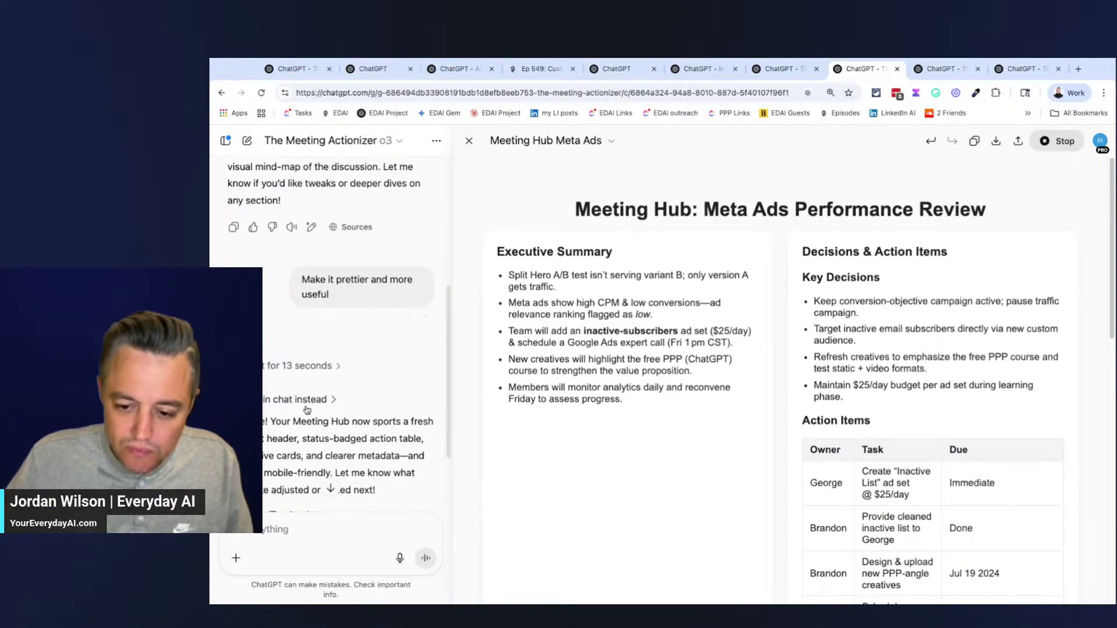
scroll(297, 352, up, 5)
scroll(297, 352, up, 1)
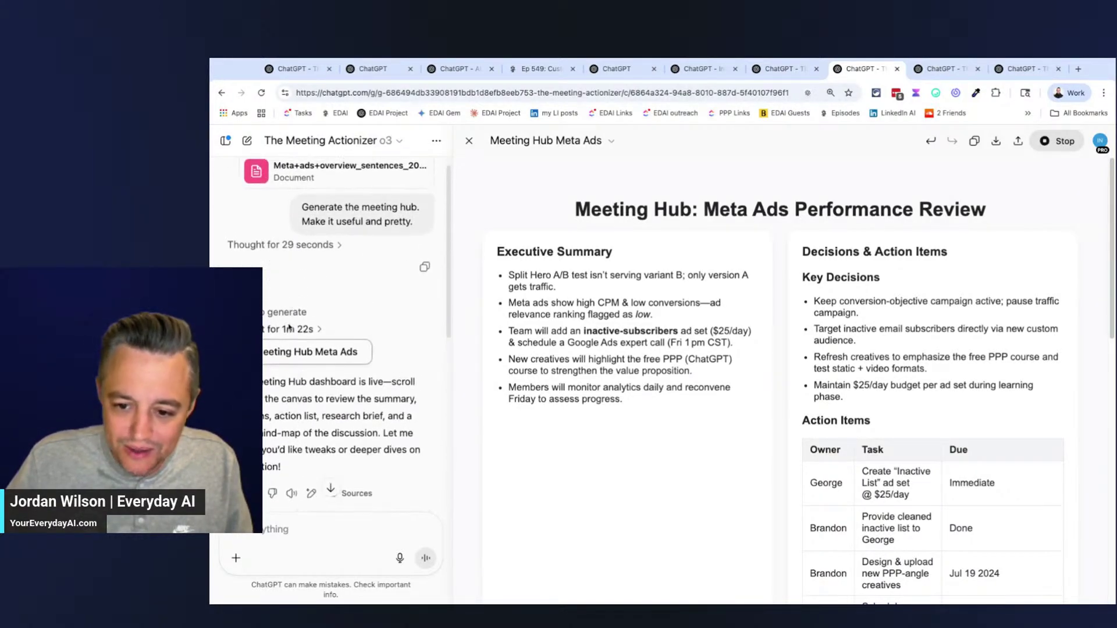
Expand The Meeting Actionizer's 1m 22s reasoning and read its opening notes on the Meta ads meeting
click(288, 335)
scroll(379, 417, down, 2)
scroll(379, 417, down, 6)
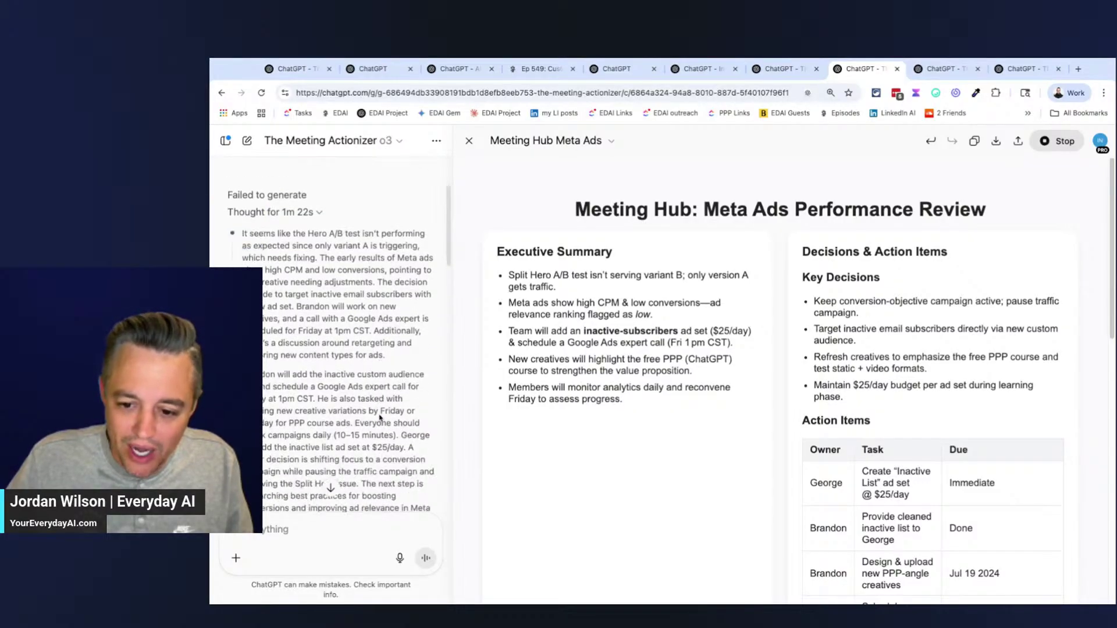
scroll(373, 262, up, 1)
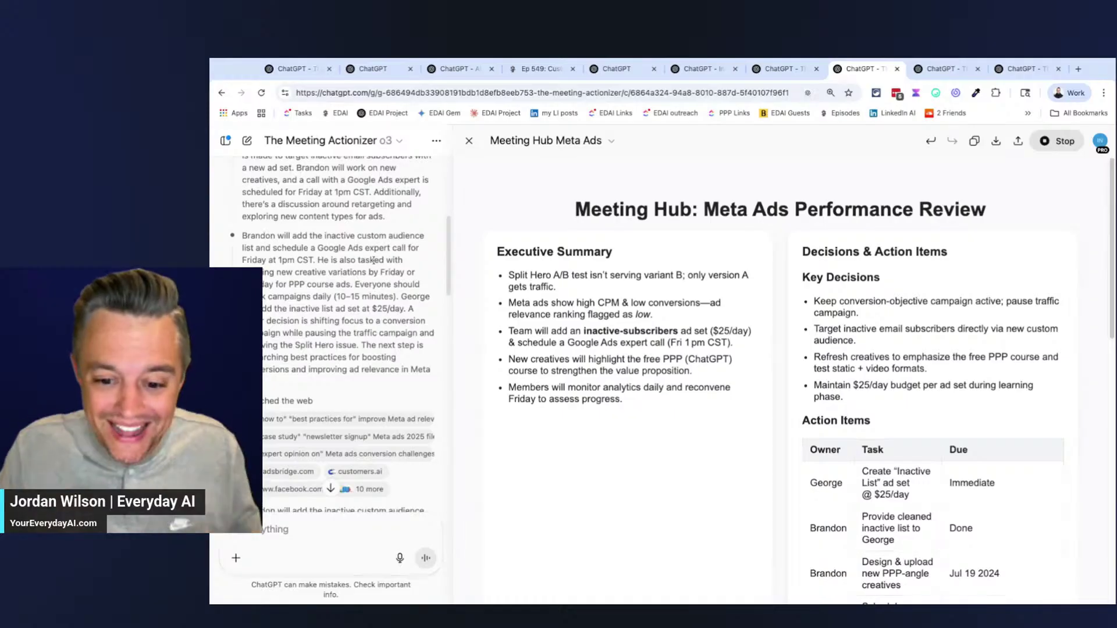
scroll(373, 262, up, 2)
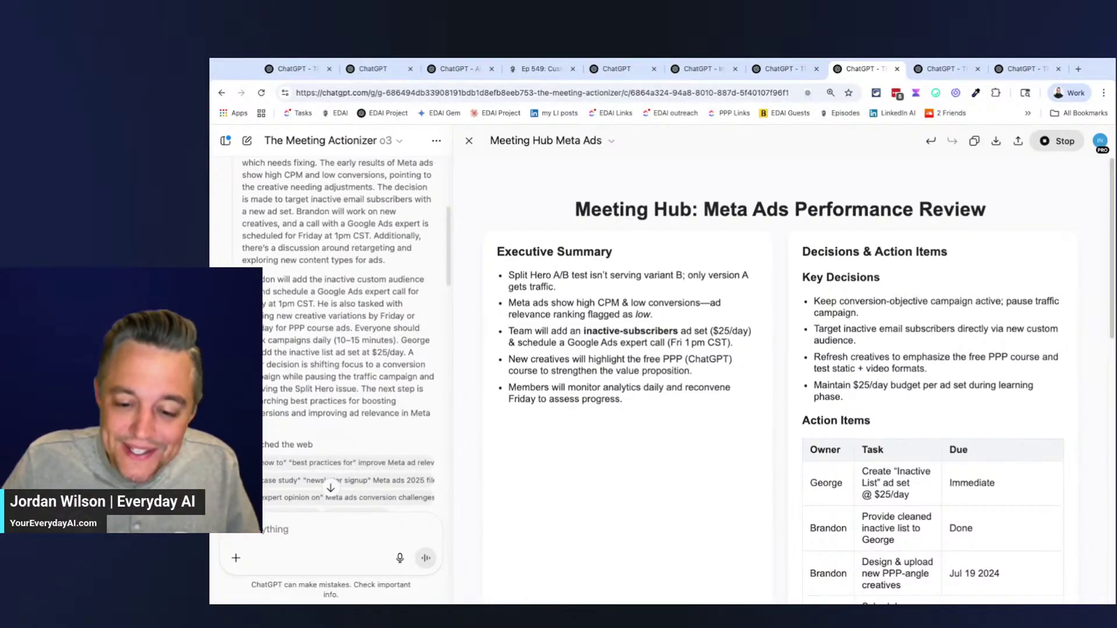
scroll(363, 345, up, 2)
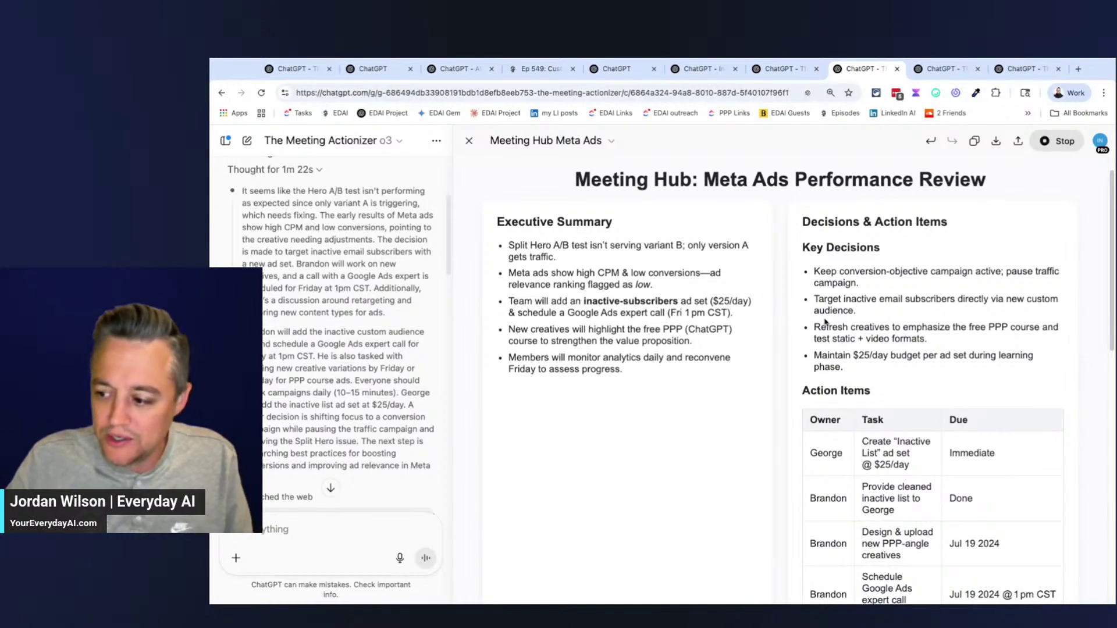
Examine the Research Brief and Discussion Mind Map on the canvas alongside the original prompt and the start of the reasoning
scroll(826, 322, down, 7)
scroll(733, 335, down, 3)
scroll(732, 335, down, 1)
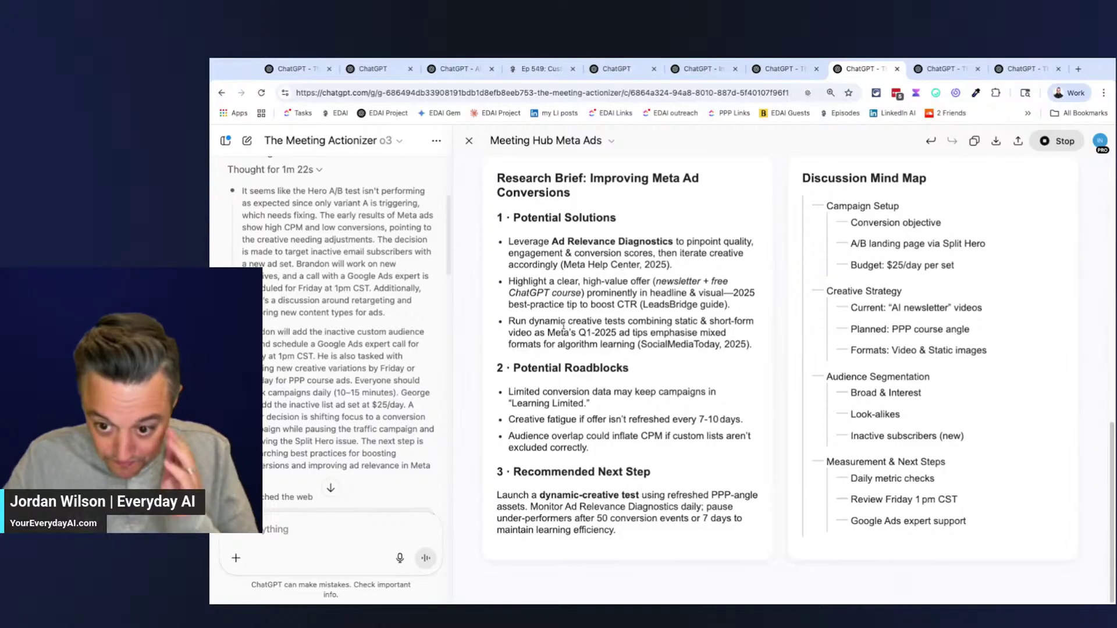
scroll(364, 348, up, 3)
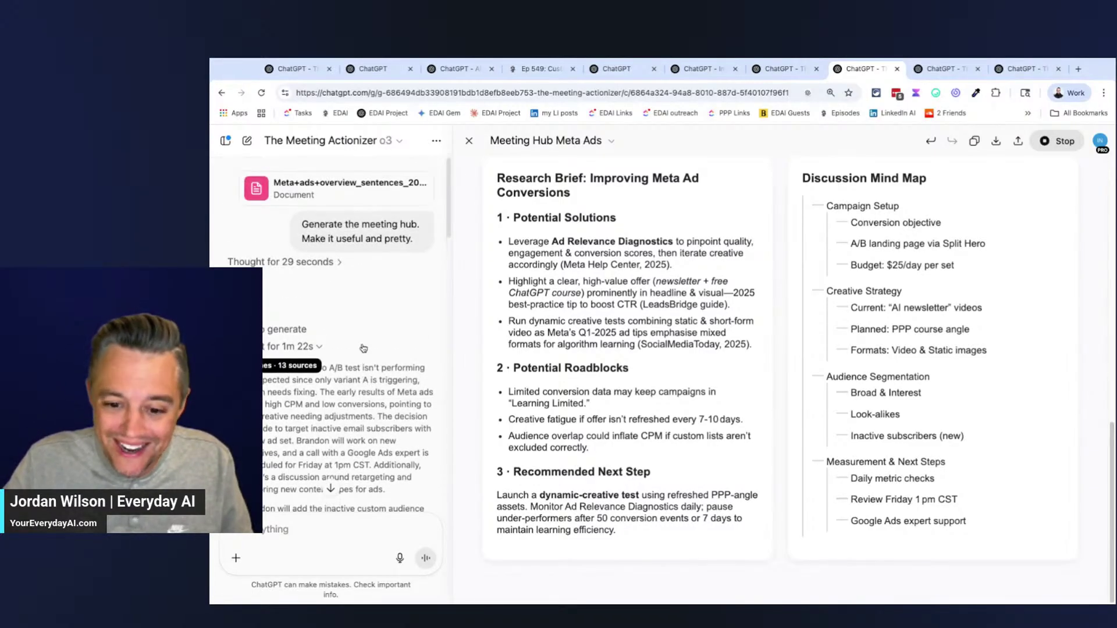
scroll(364, 344, down, 2)
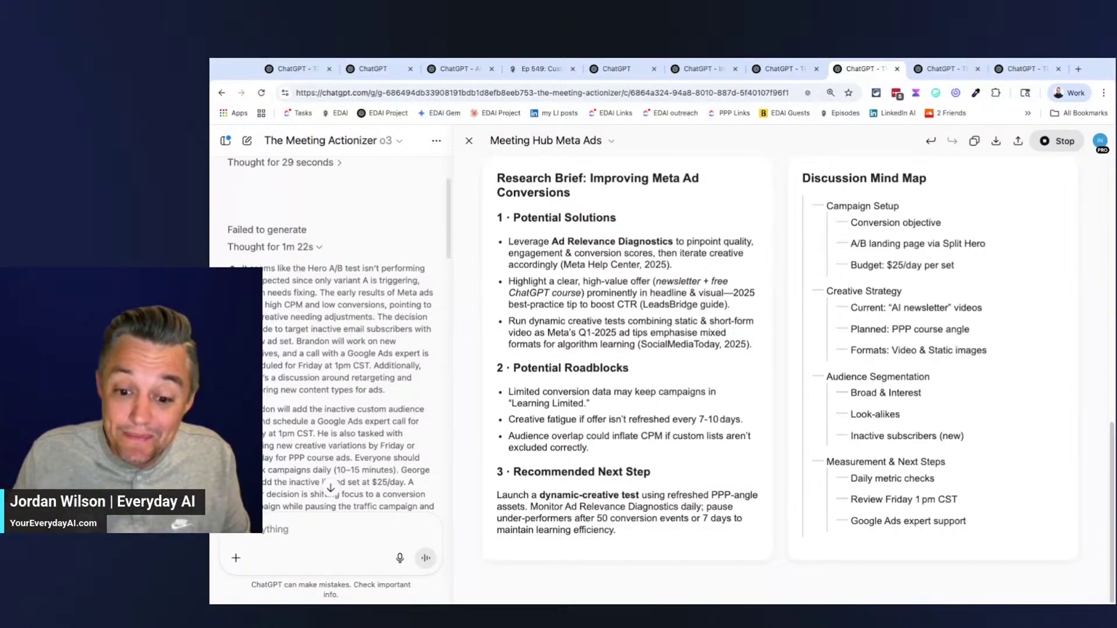
scroll(332, 332, up, 3)
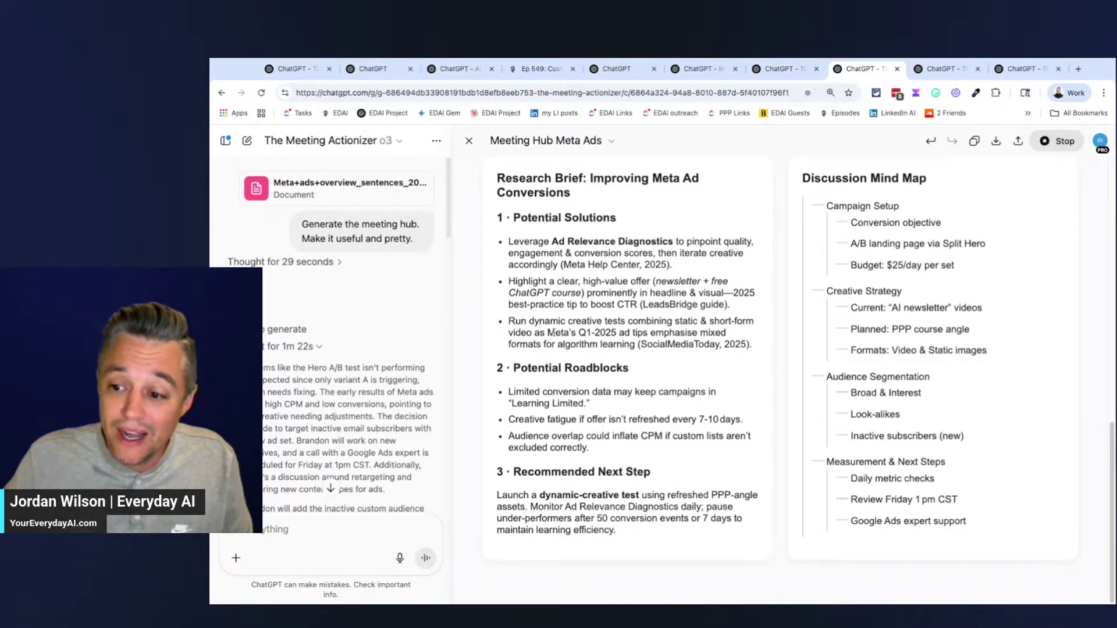
Review the whole Meeting Hub dashboard from the Executive Summary and Action Items down to the Discussion Mind Map
scroll(551, 332, up, 8)
scroll(557, 336, up, 4)
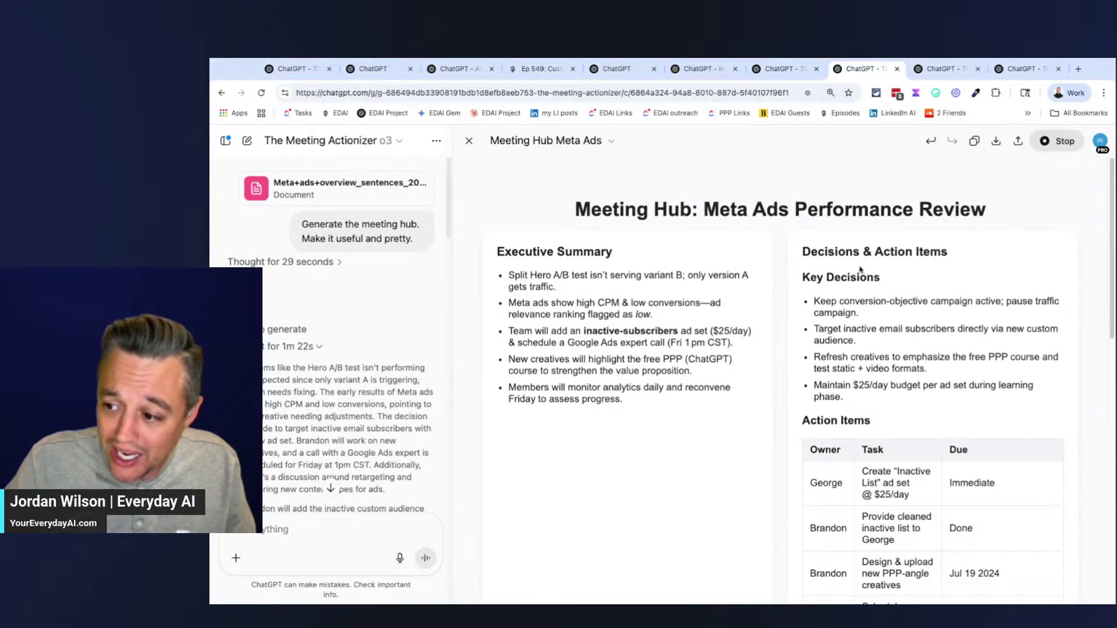
scroll(804, 424, down, 5)
scroll(806, 424, down, 3)
scroll(801, 381, down, 3)
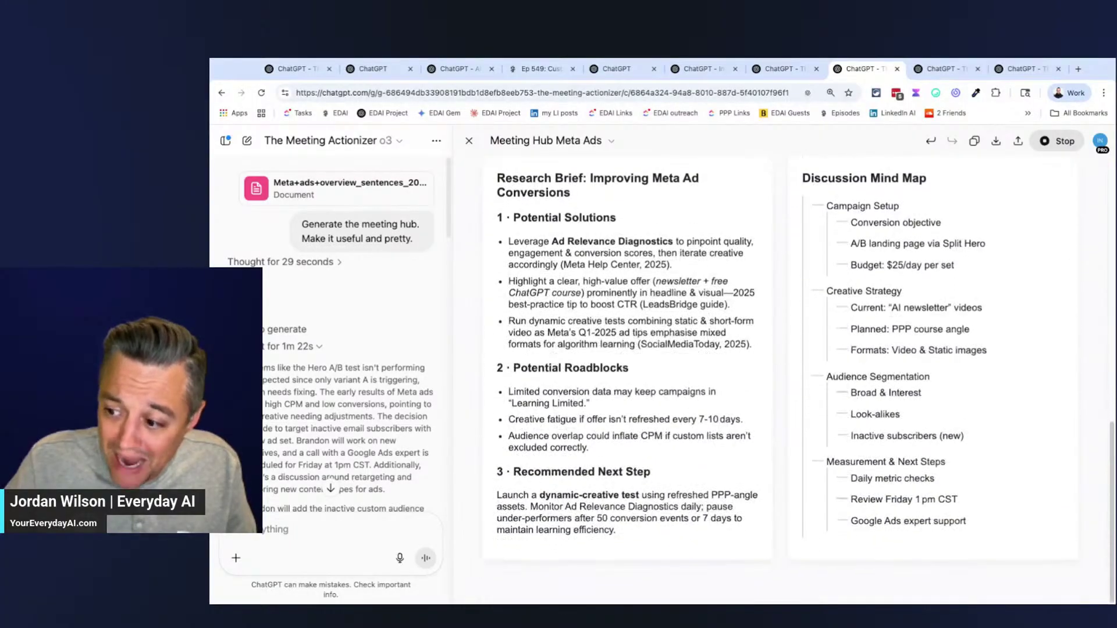
scroll(783, 381, up, 1)
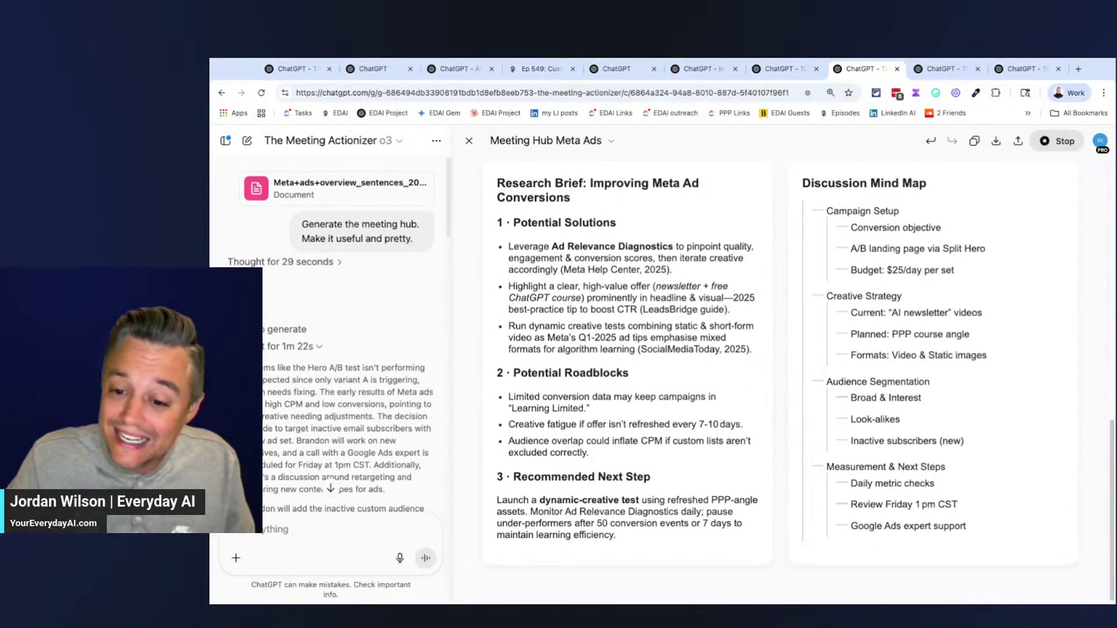
Read the rest of the expanded reasoning, from the web searches through the breakdown of the meeting's main points
click(317, 348)
click(322, 347)
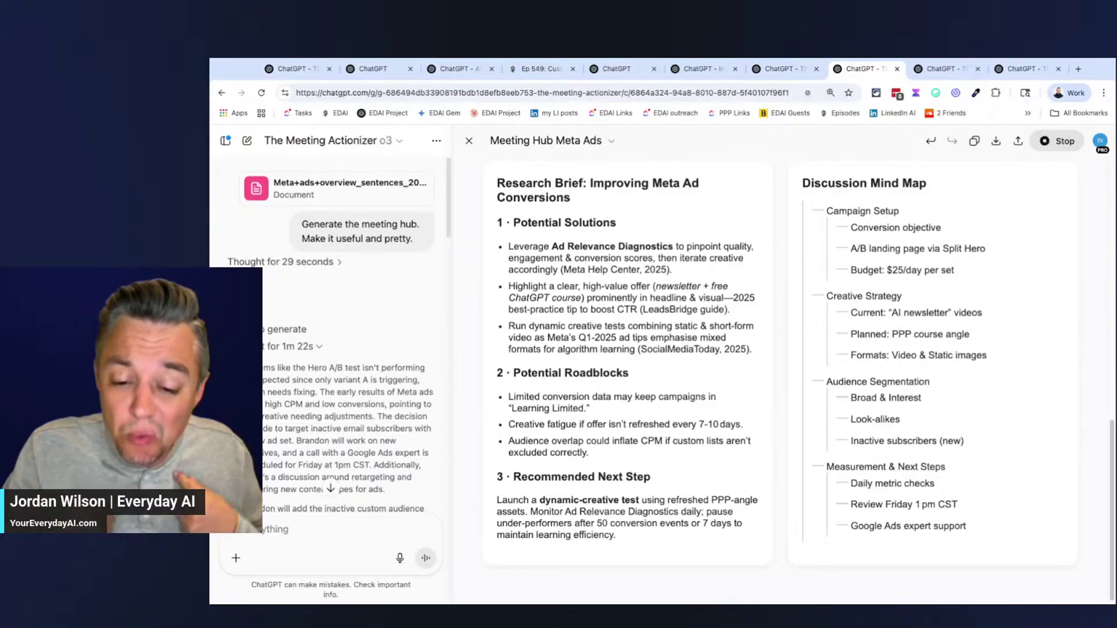
scroll(322, 383, down, 4)
scroll(321, 383, down, 3)
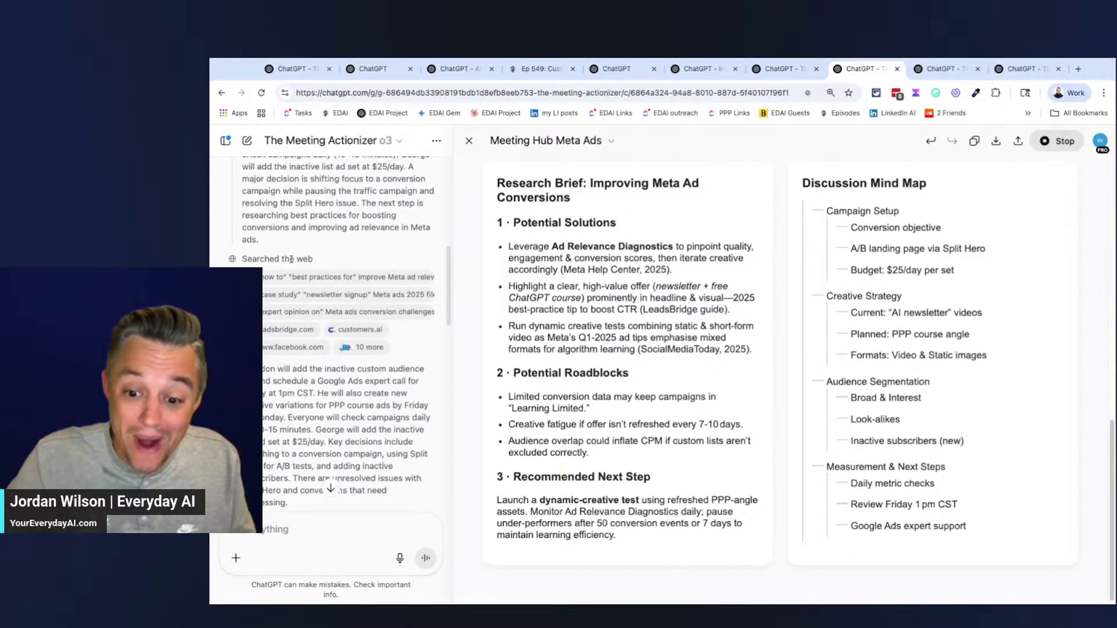
scroll(322, 383, down, 5)
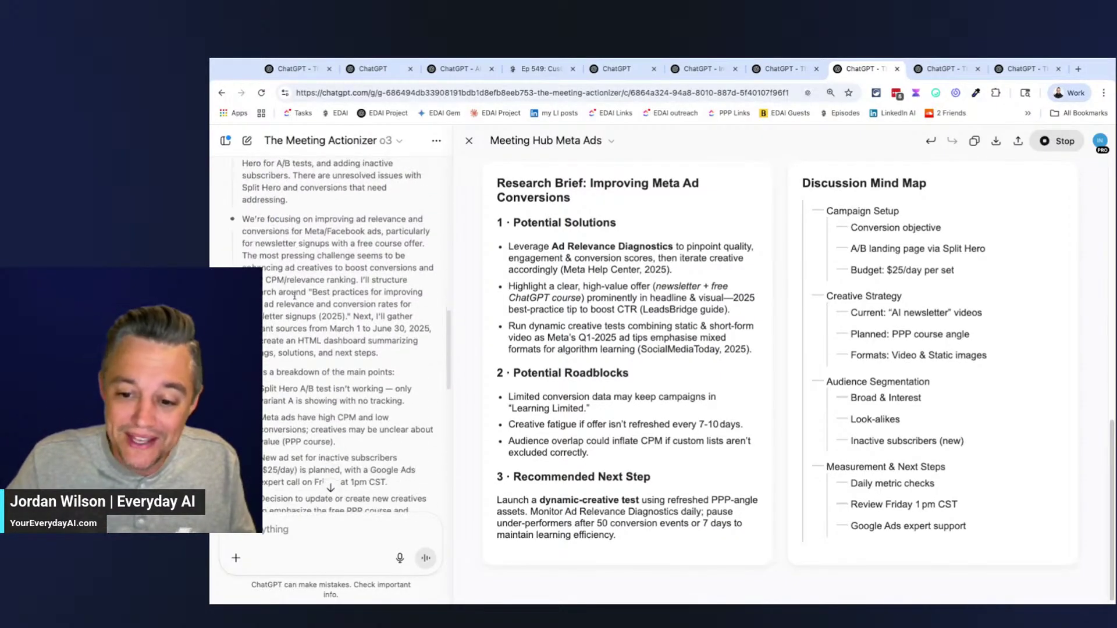
scroll(295, 299, down, 3)
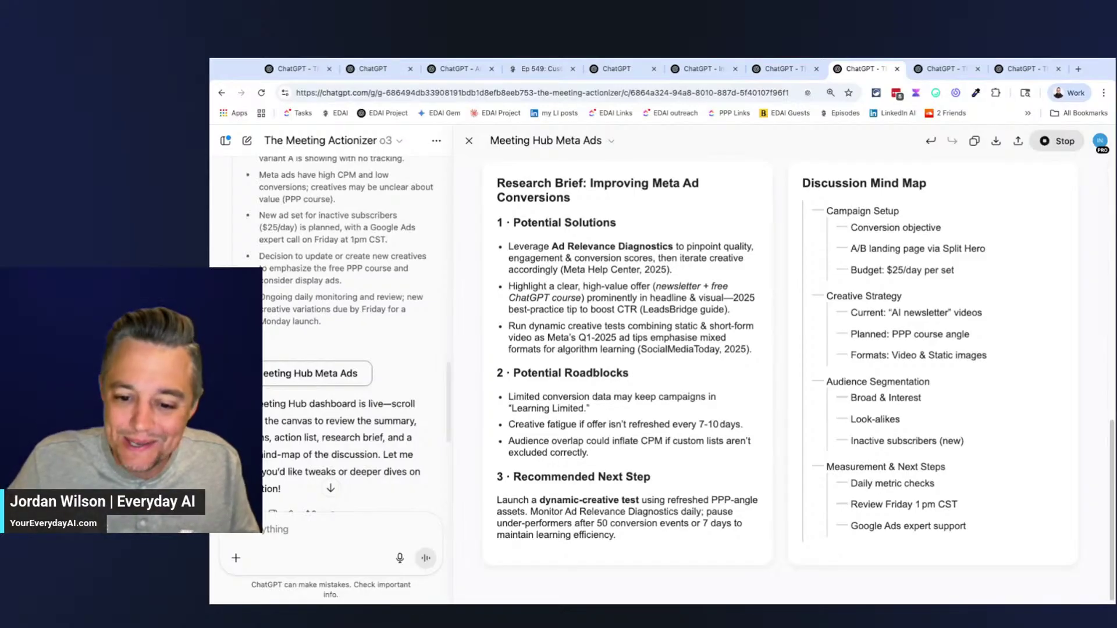
scroll(674, 452, down, 1)
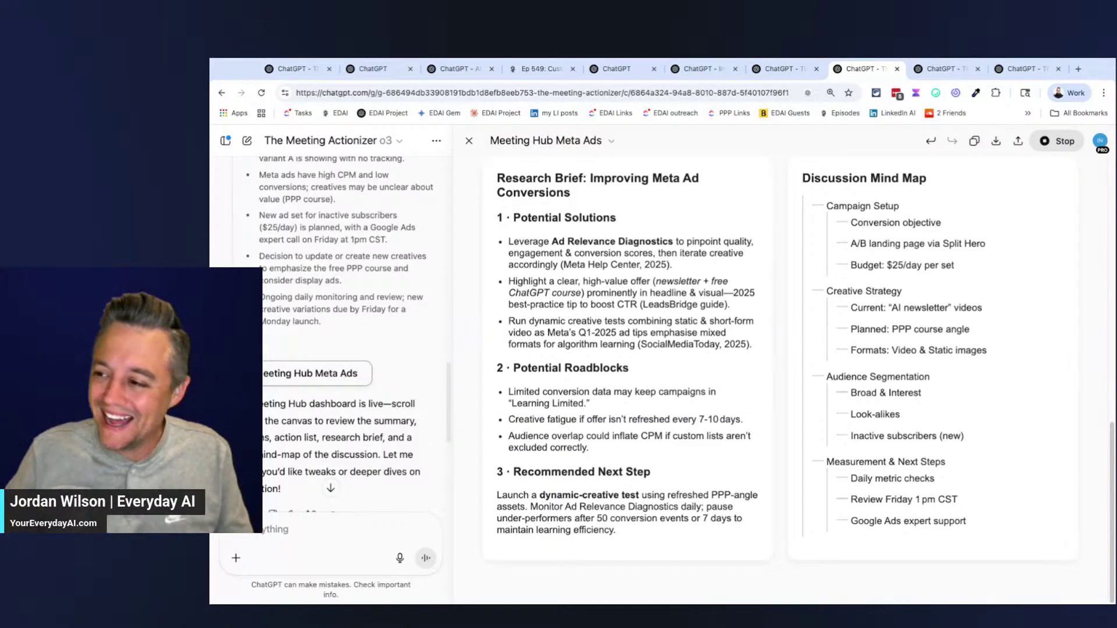
Bring both the Meeting Hub dashboard and the chat back to their beginnings
scroll(530, 394, up, 10)
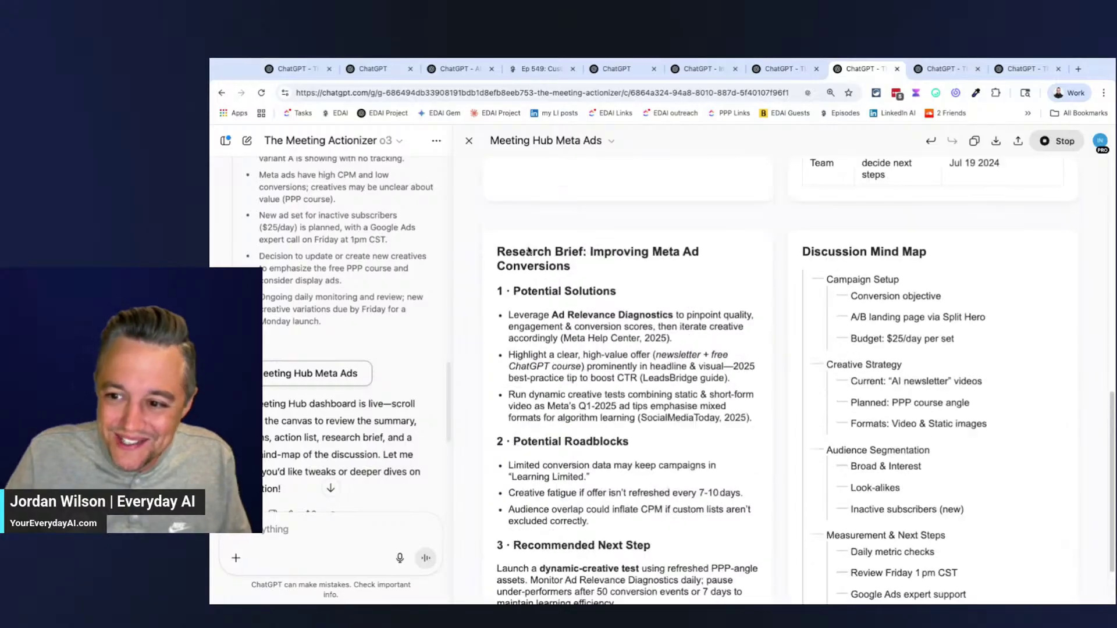
scroll(527, 250, up, 2)
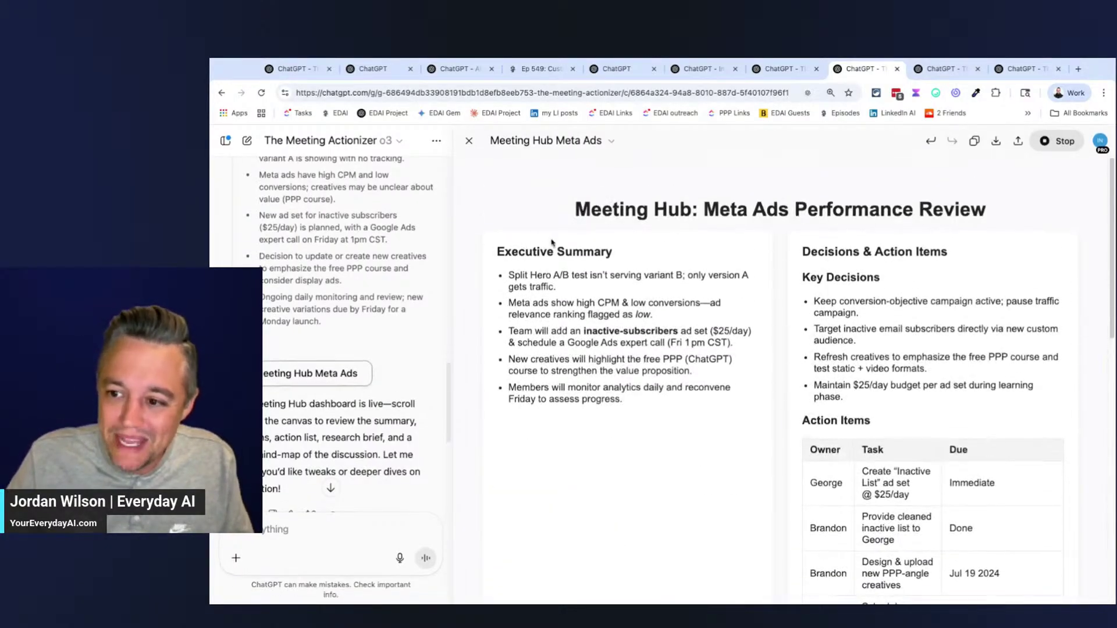
scroll(324, 217, up, 10)
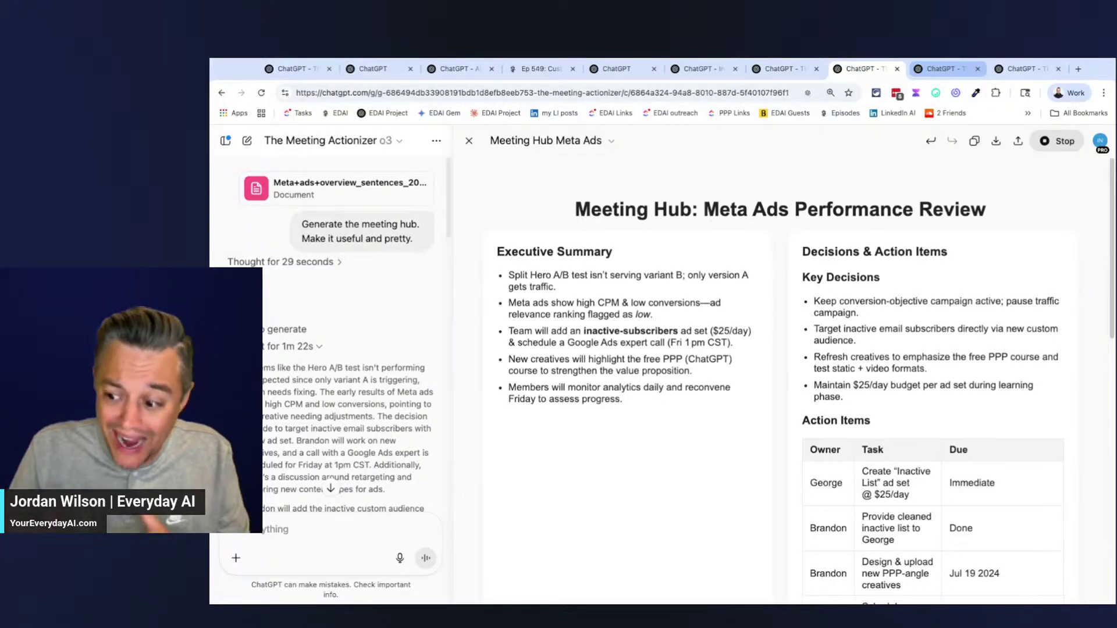
Open the Investor Snapshot chat, shrink the page one zoom level, and review the original NVIDIA prompt beside its canvas
click(945, 69)
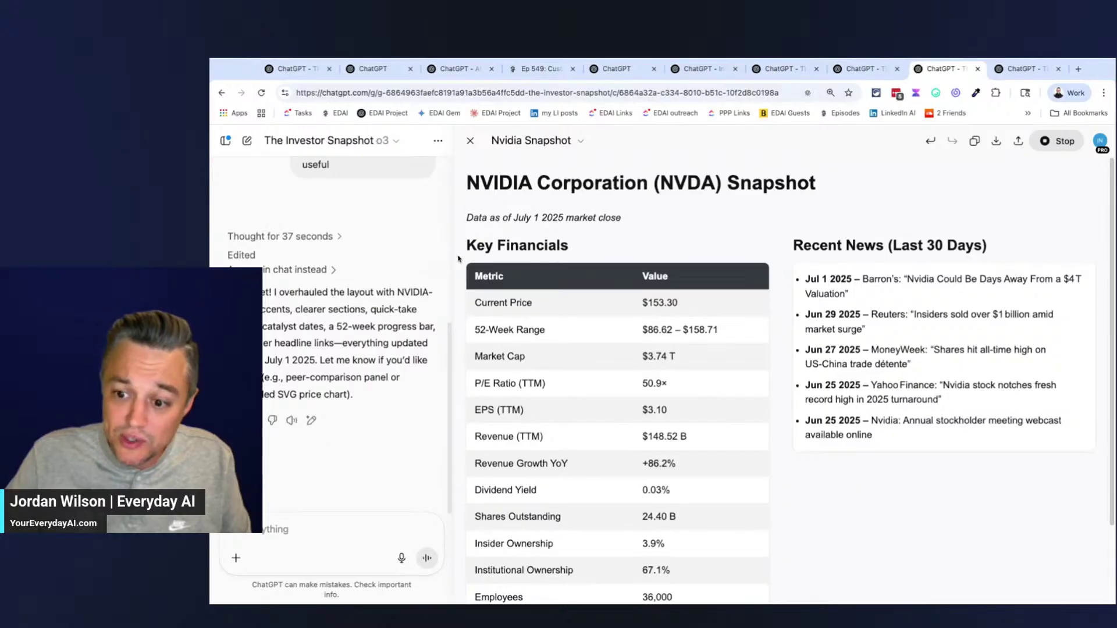
mouse_move(455, 258)
mouse_down()
mouse_move(443, 256)
mouse_move(459, 255)
mouse_up()
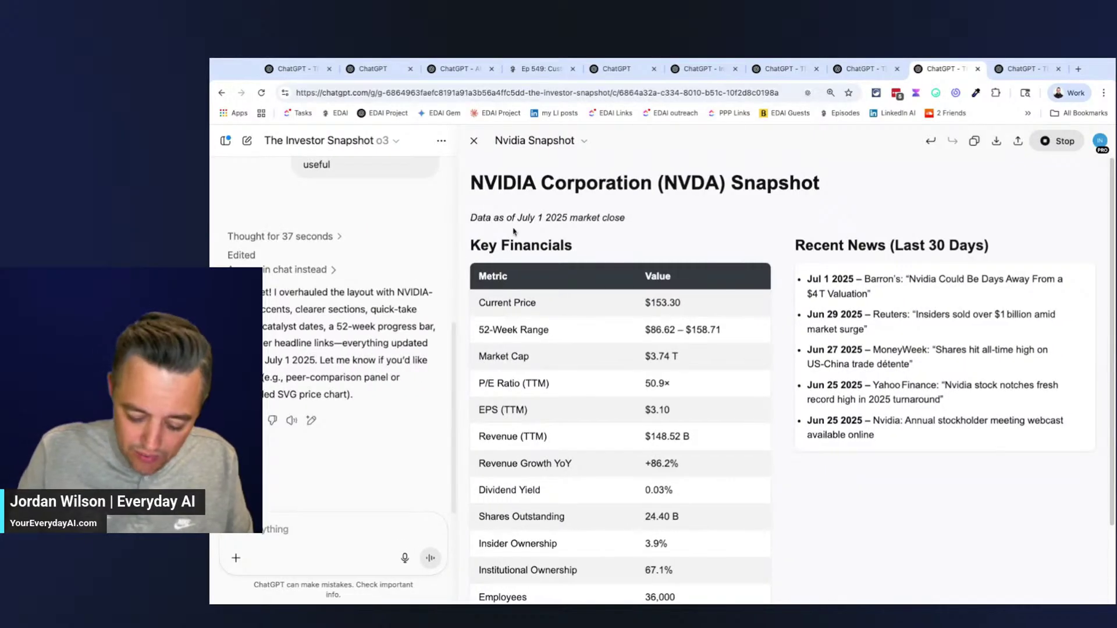
key(ctrl+minus)
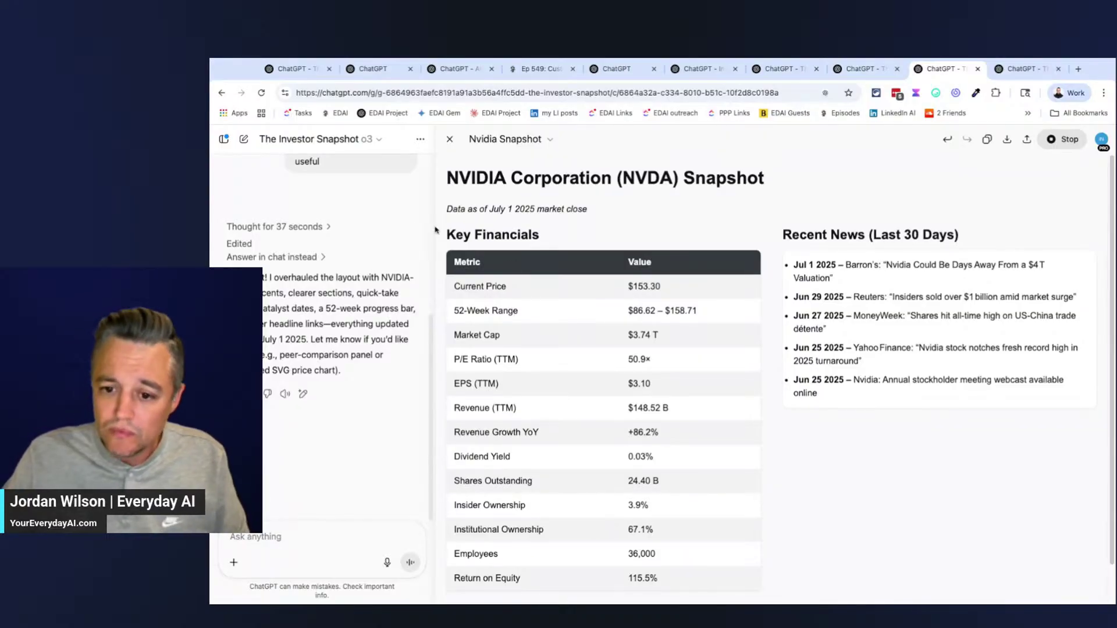
scroll(321, 326, up, 5)
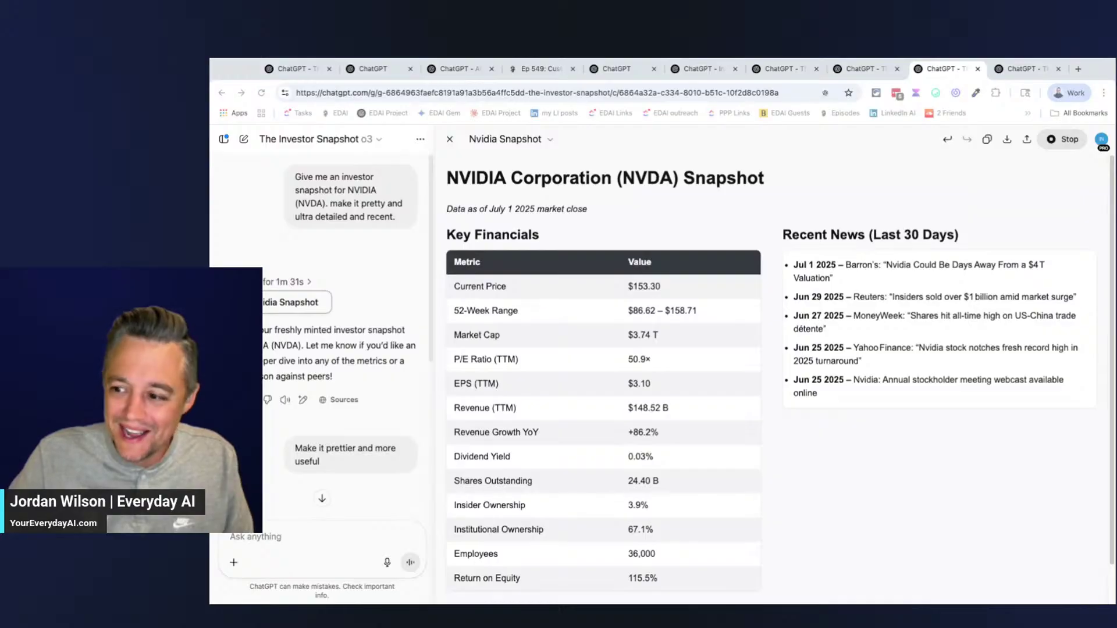
Compare the earlier green NVDA snapshot with this one, reviewing its Key Financials and highlighting the Barron's headline in Recent News
key(ctrl+1)
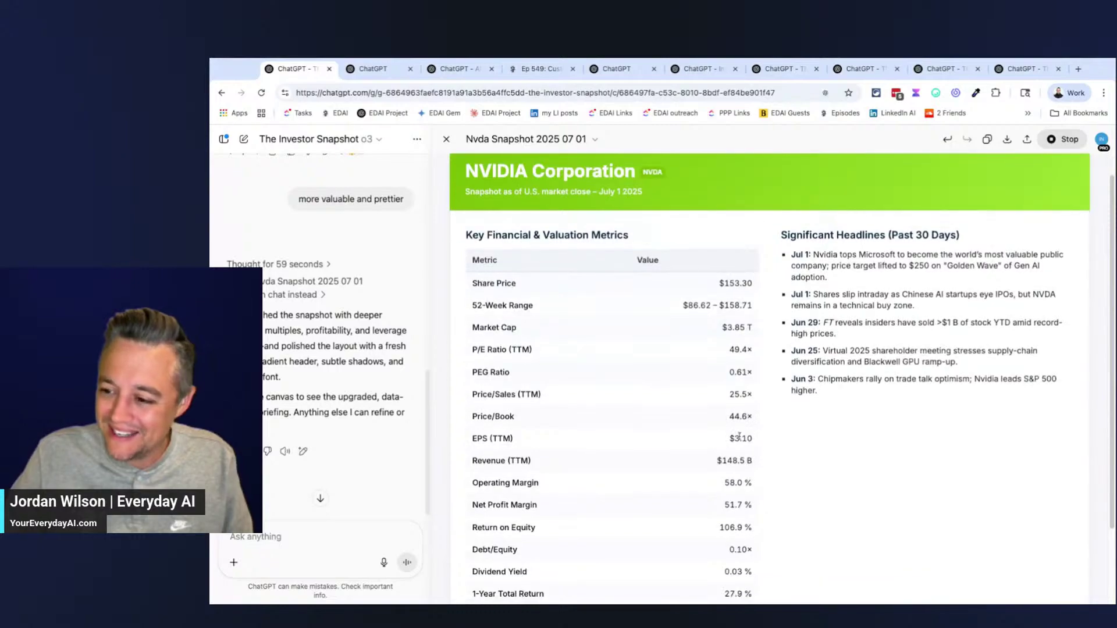
click(943, 69)
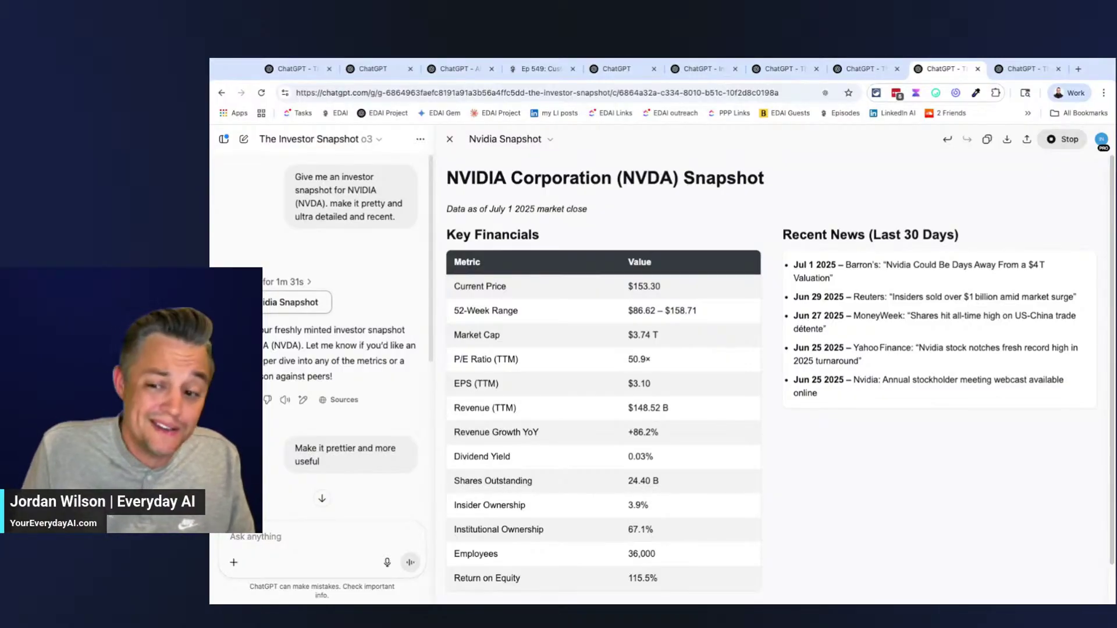
scroll(685, 399, down, 2)
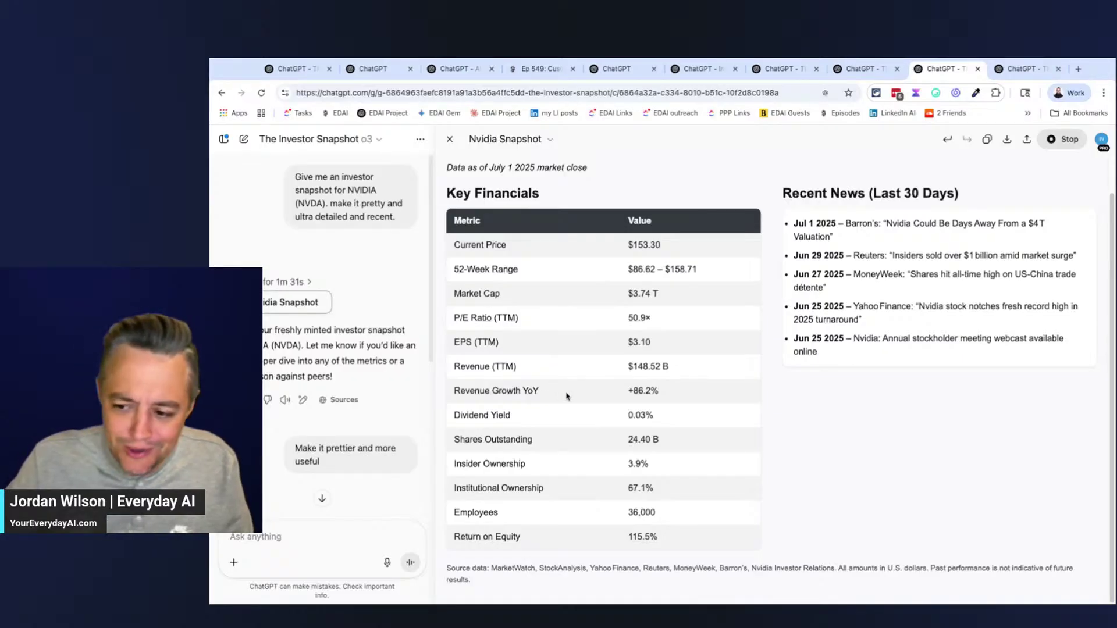
scroll(528, 466, up, 1)
scroll(527, 466, down, 1)
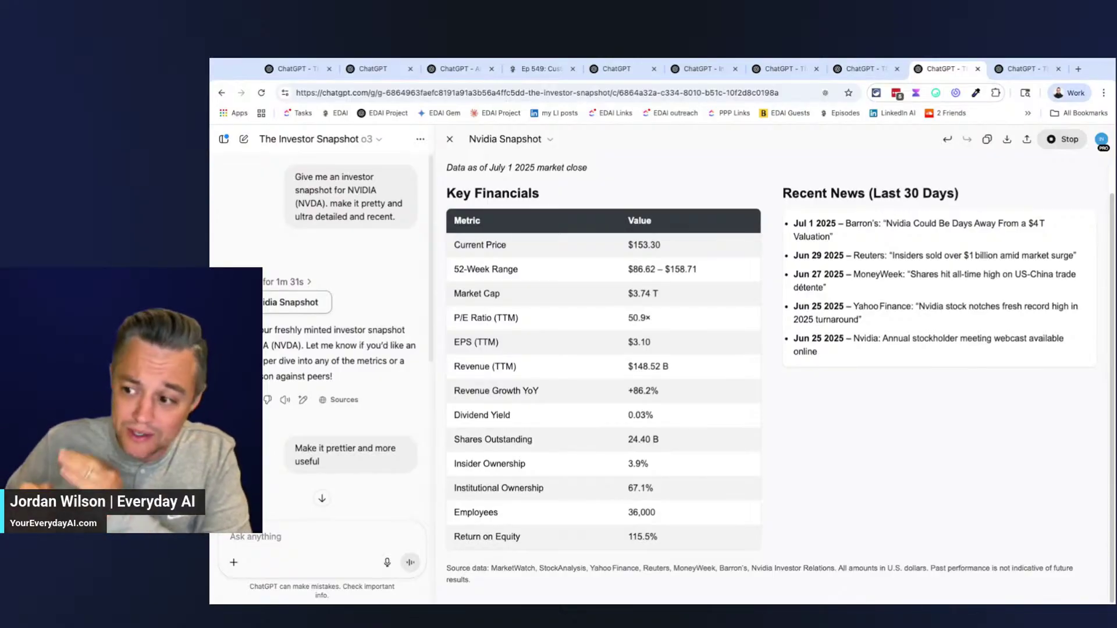
drag(888, 225, 915, 241)
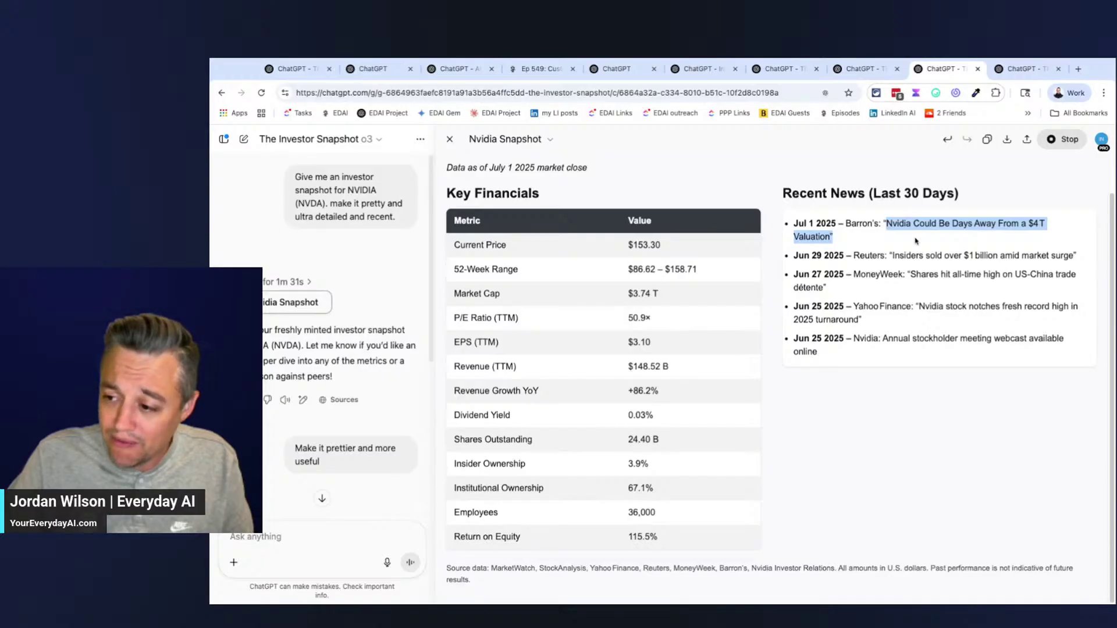
click(986, 265)
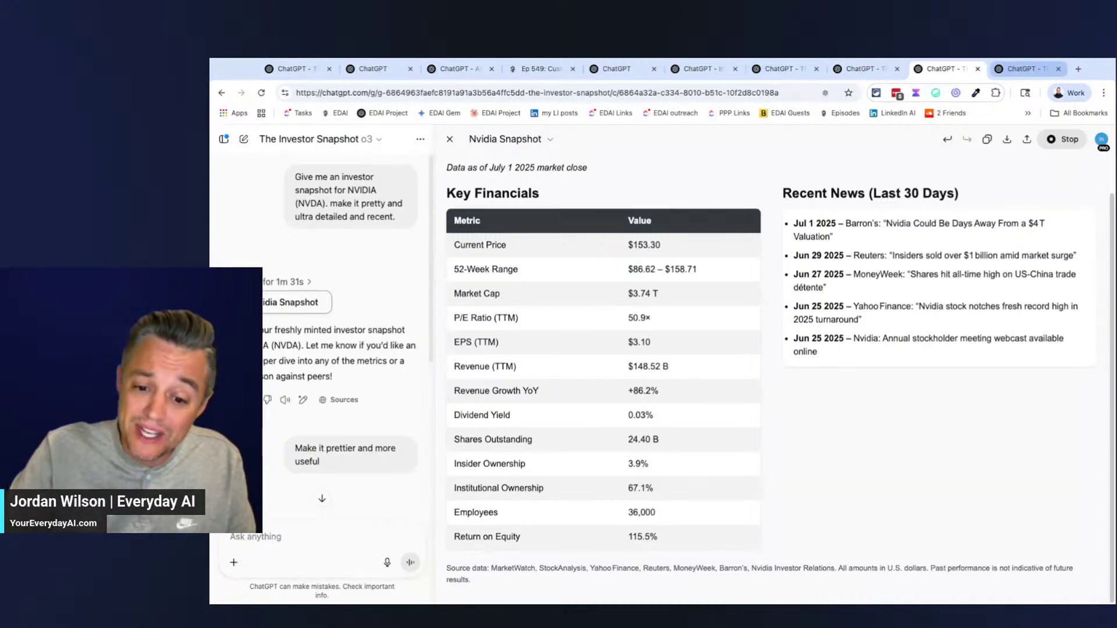
Open the Personalized Learning Architect chat and examine its original Python learning plan prompt, highlighting the beginner's Python experience and basketball analogy details
click(1024, 78)
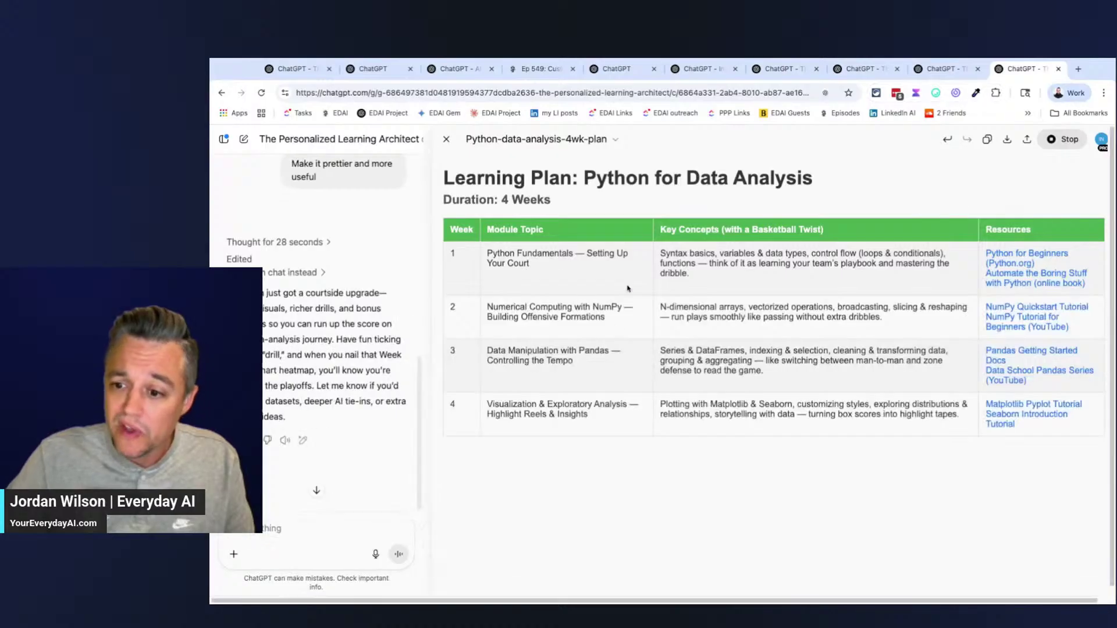
scroll(362, 306, up, 5)
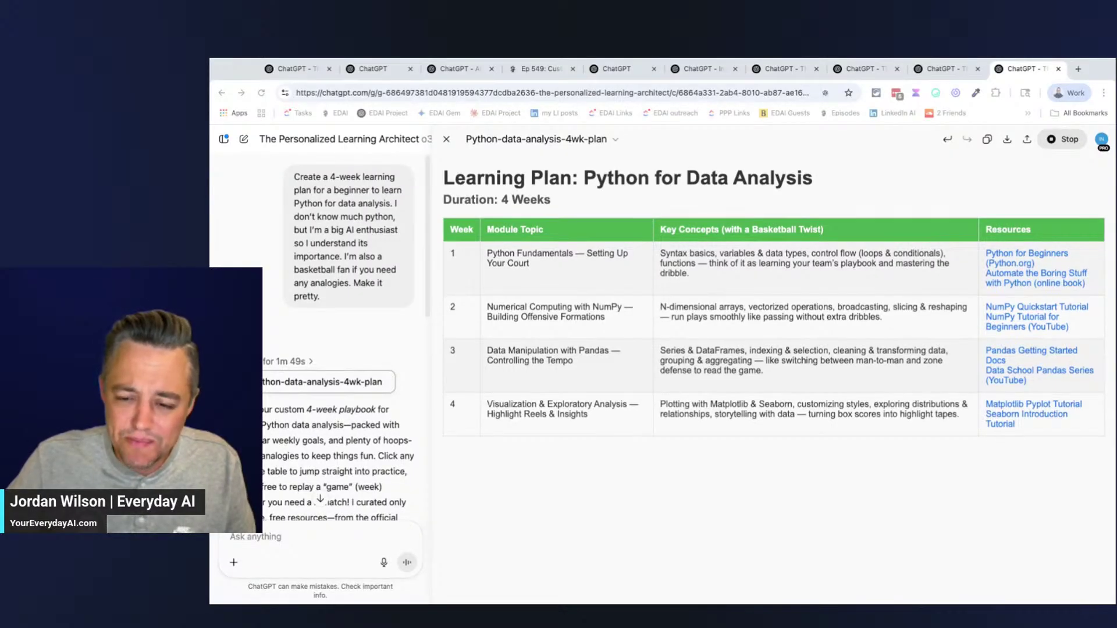
click(349, 244)
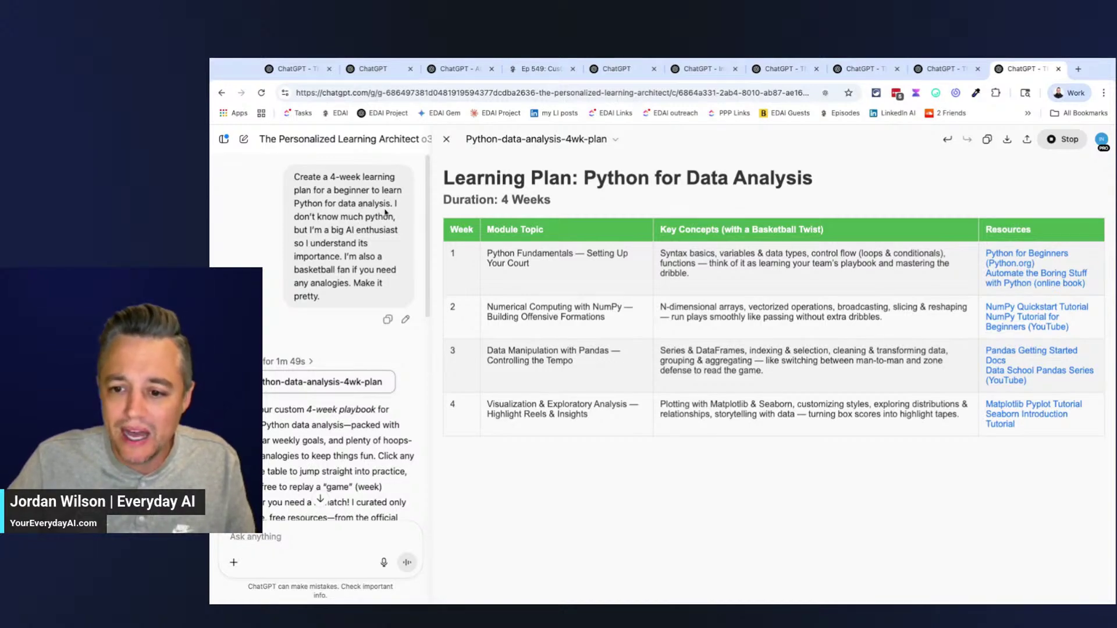
drag(393, 204, 396, 216)
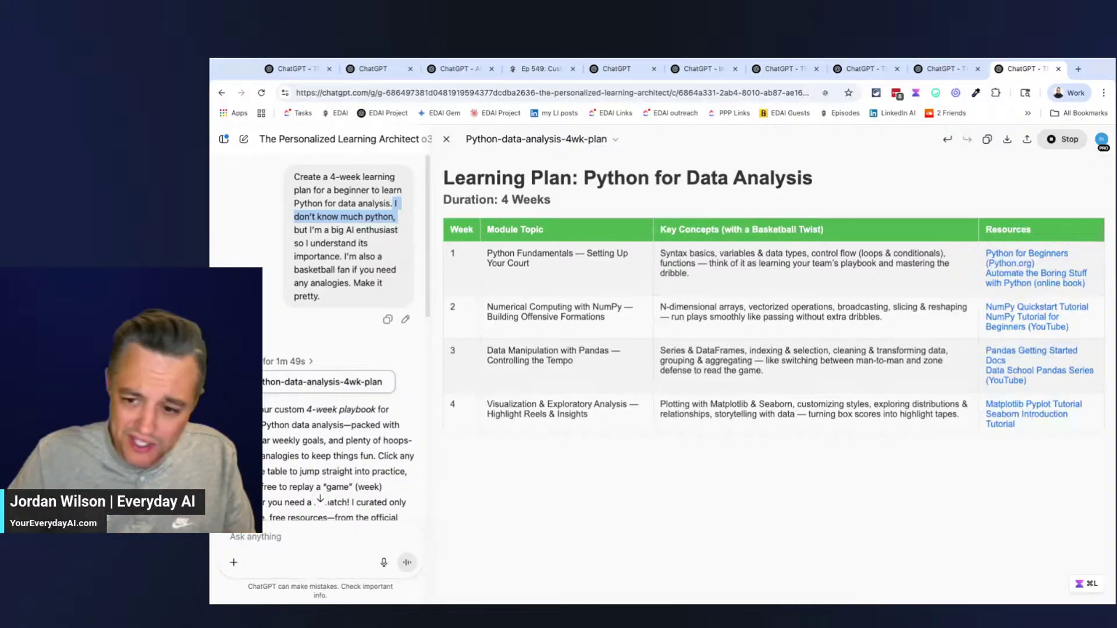
click(401, 210)
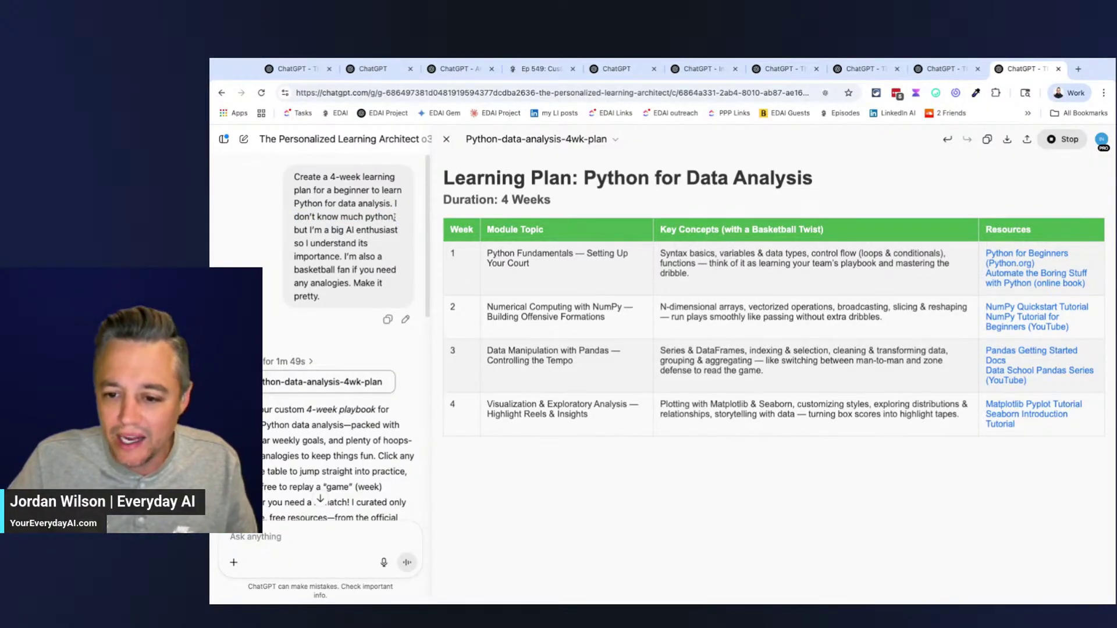
drag(347, 256, 357, 295)
click(357, 295)
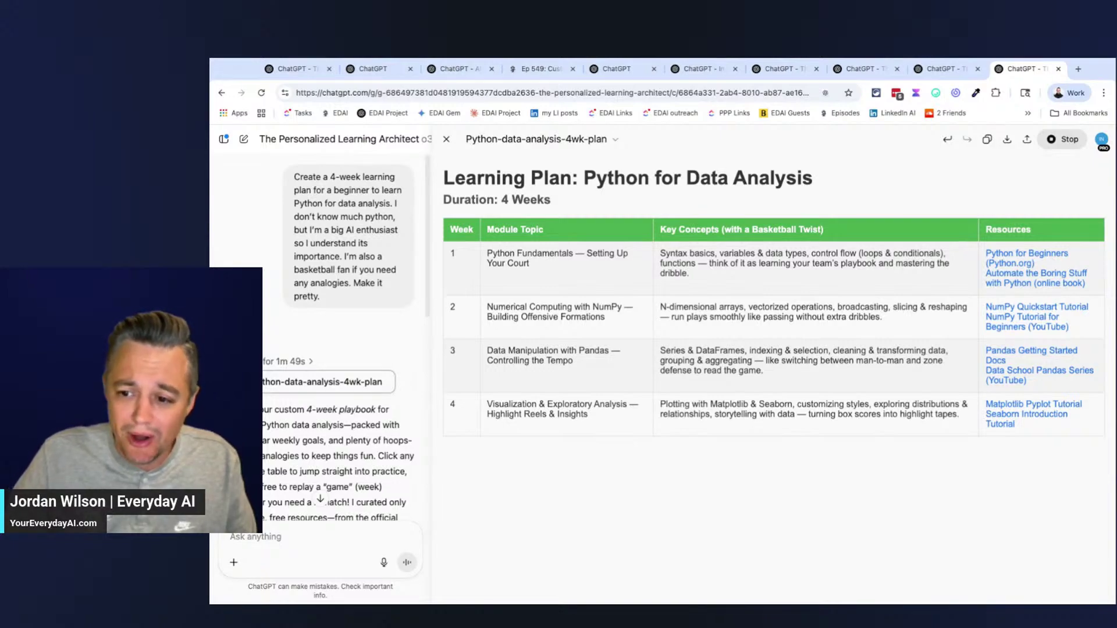
Check the Week 1 resources Python for Beginners and Automate the Boring Stuff with Python, and return to the learning plan
click(1012, 258)
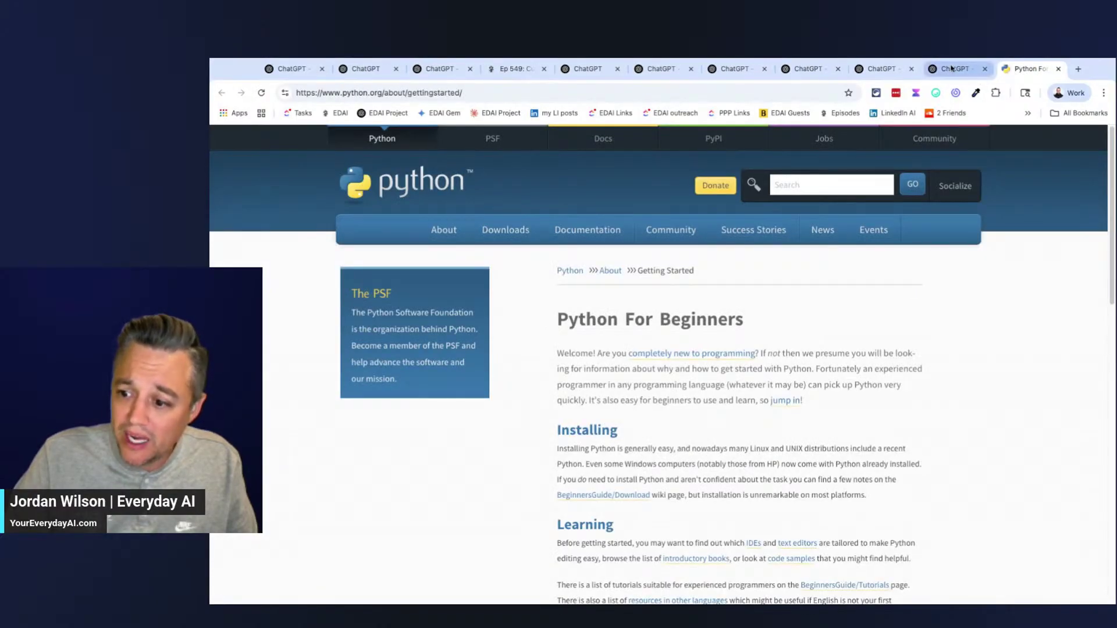
click(960, 68)
click(1026, 279)
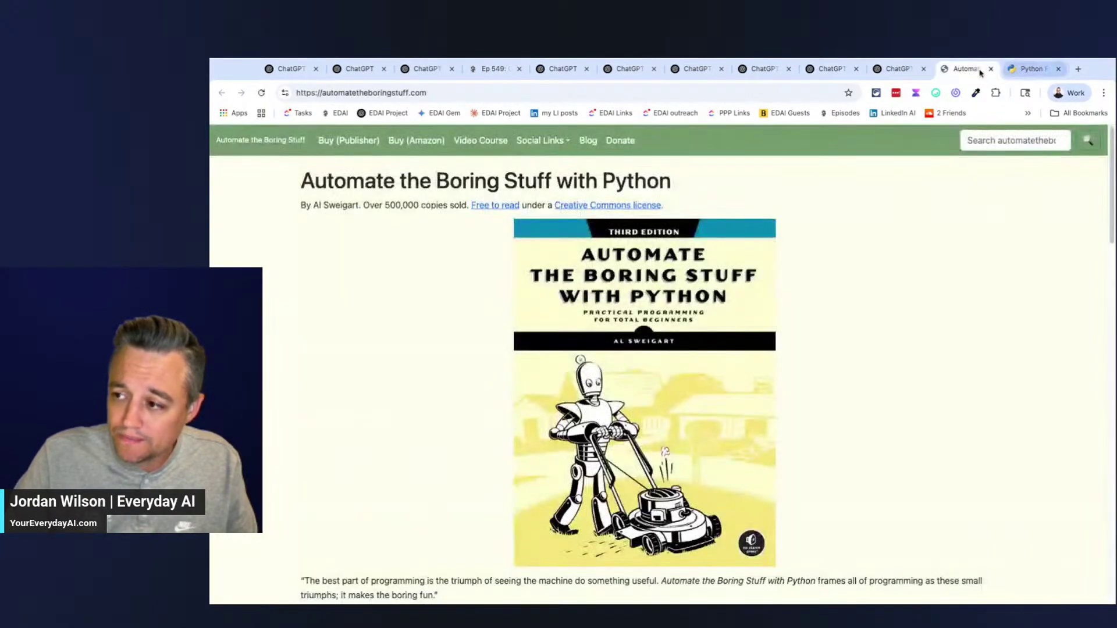
click(898, 69)
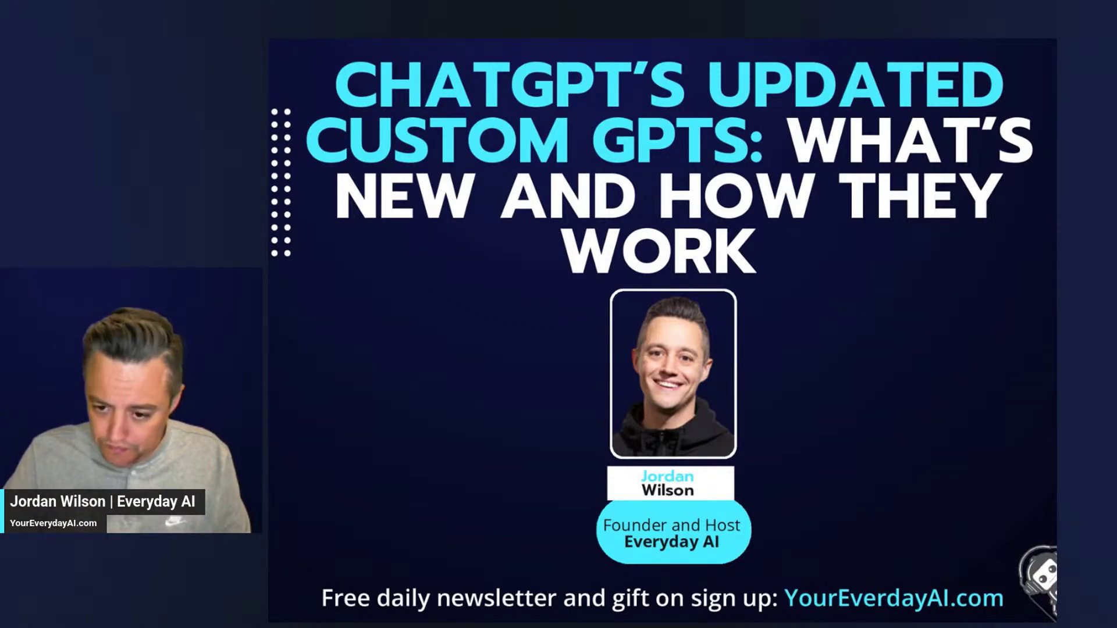
key(Right)
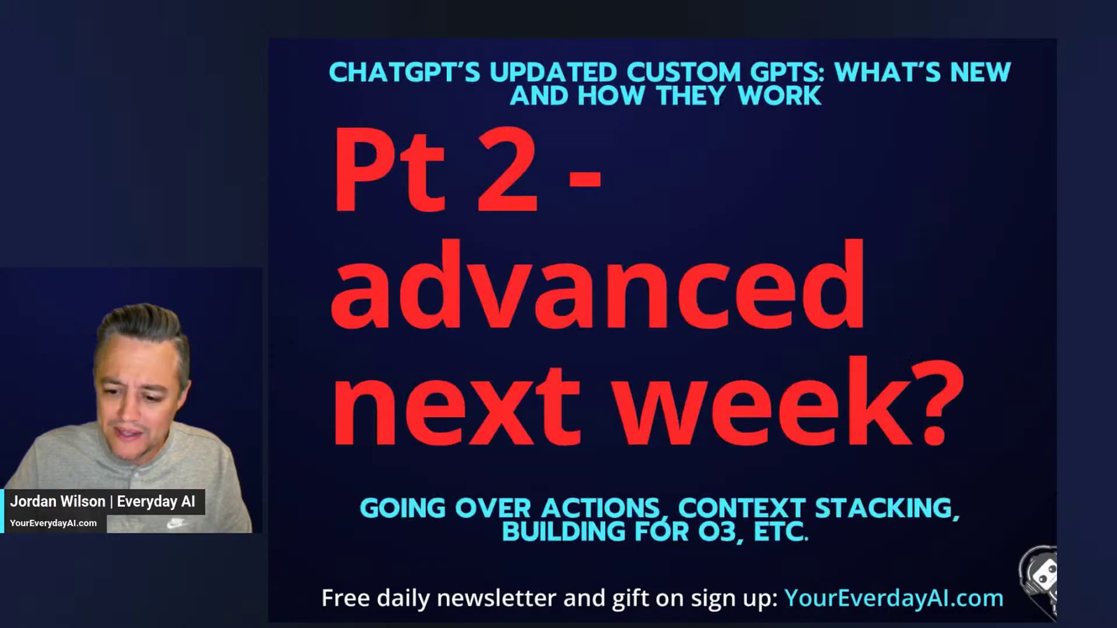
key(Left)
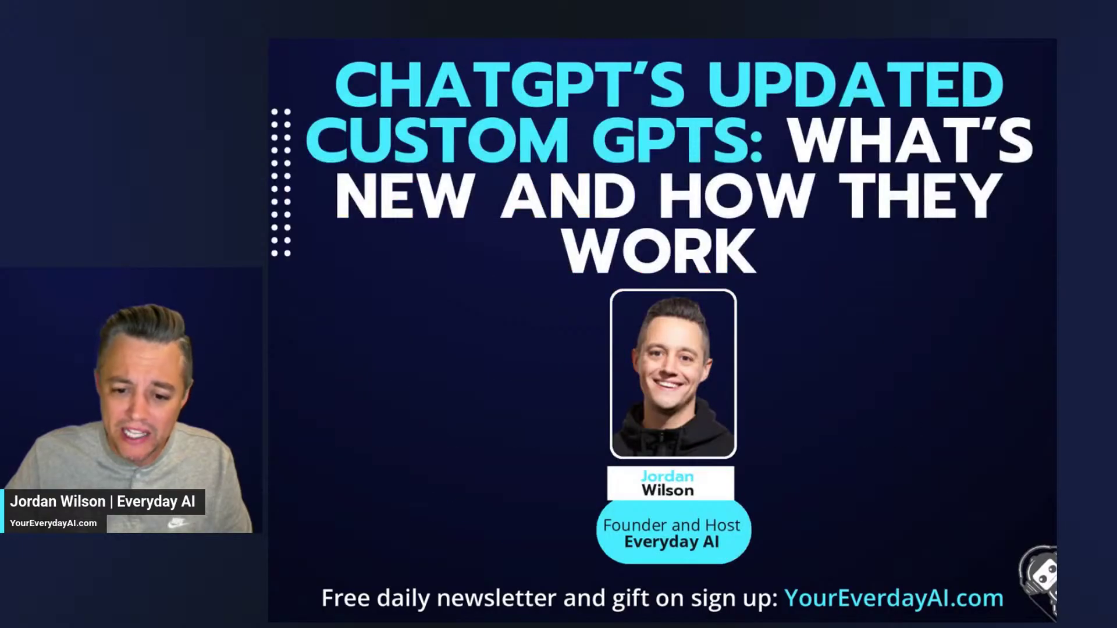